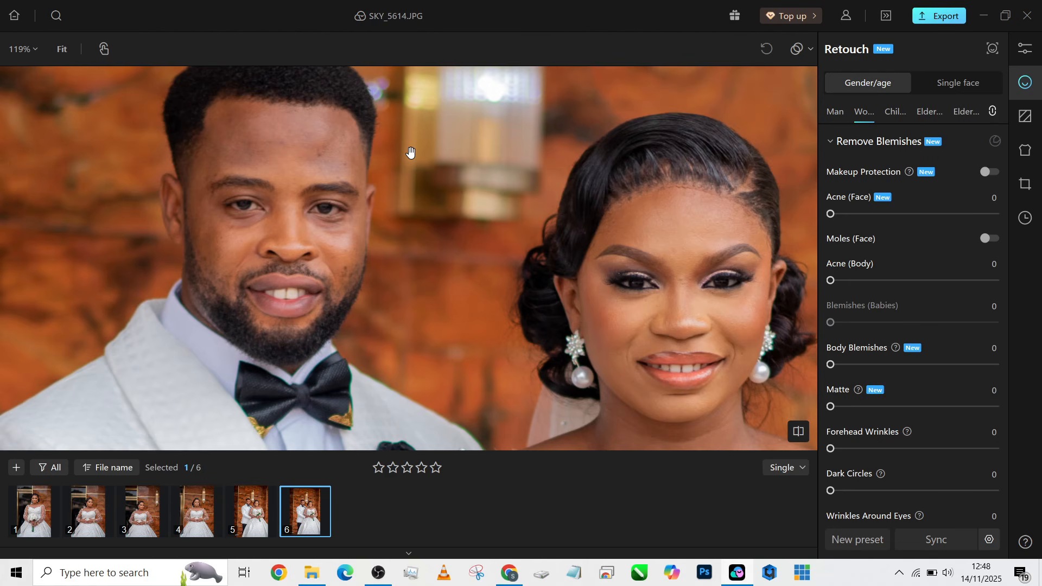
Zoom and pan the couple photo to frame both faces in close-up
scroll(411, 153, down, 5)
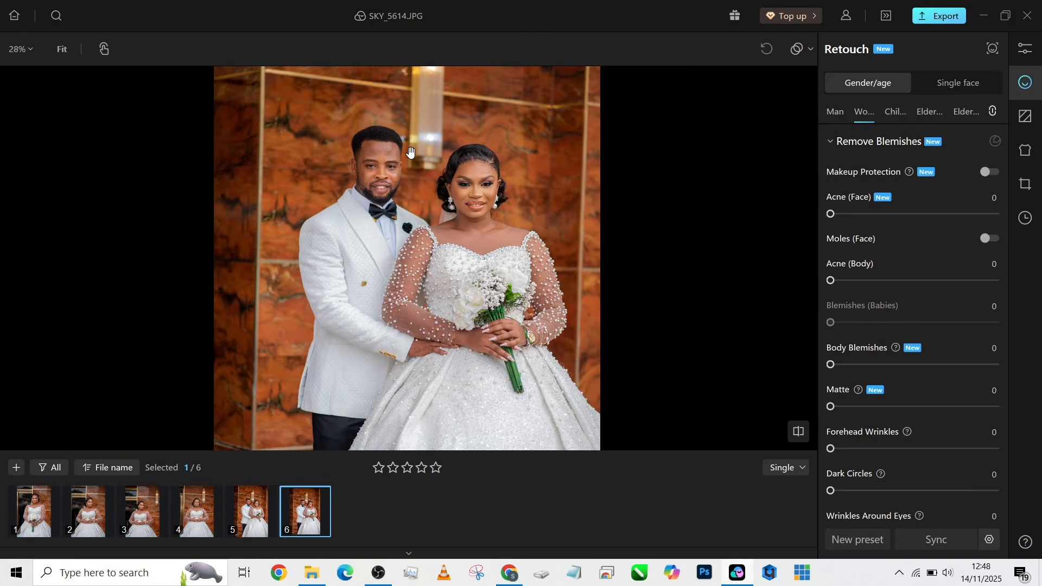
drag(402, 230, 403, 208)
scroll(405, 187, down, 3)
scroll(405, 186, up, 3)
scroll(405, 186, up, 3)
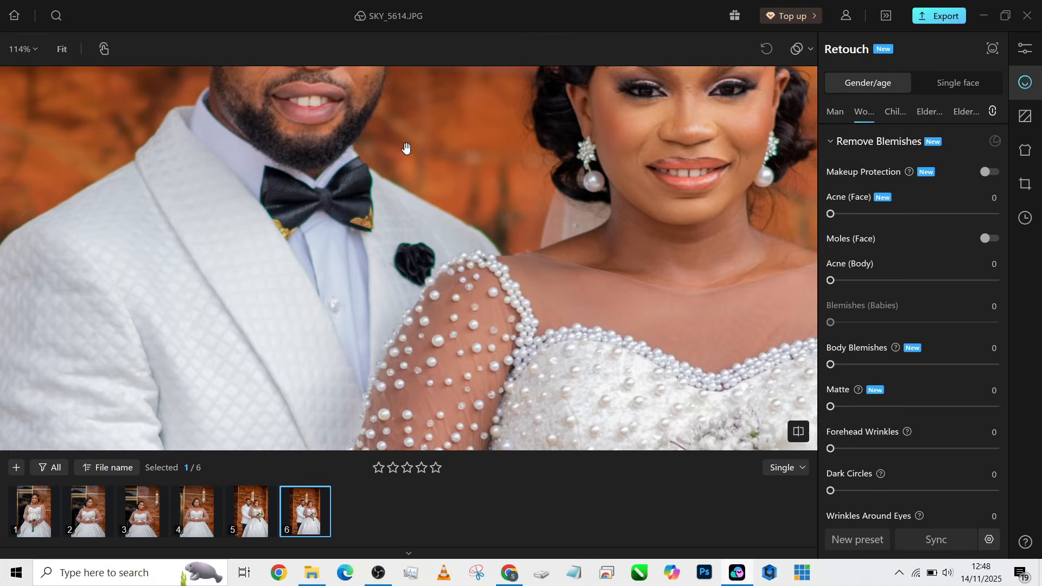
drag(405, 147, 351, 271)
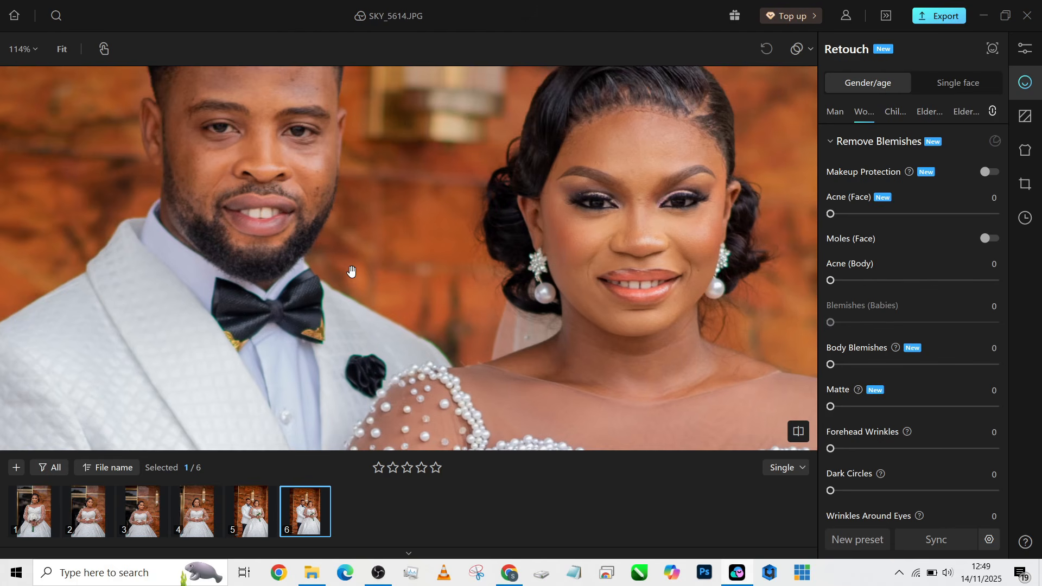
Check the first photo, return to SKY_5614.JPG to inspect the dress, and check the network
click(38, 536)
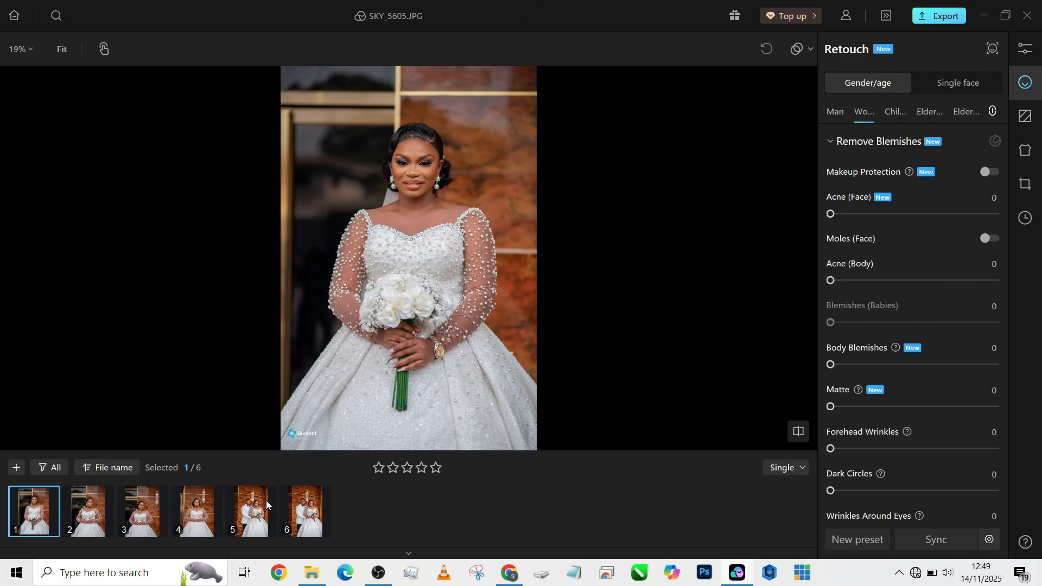
click(293, 513)
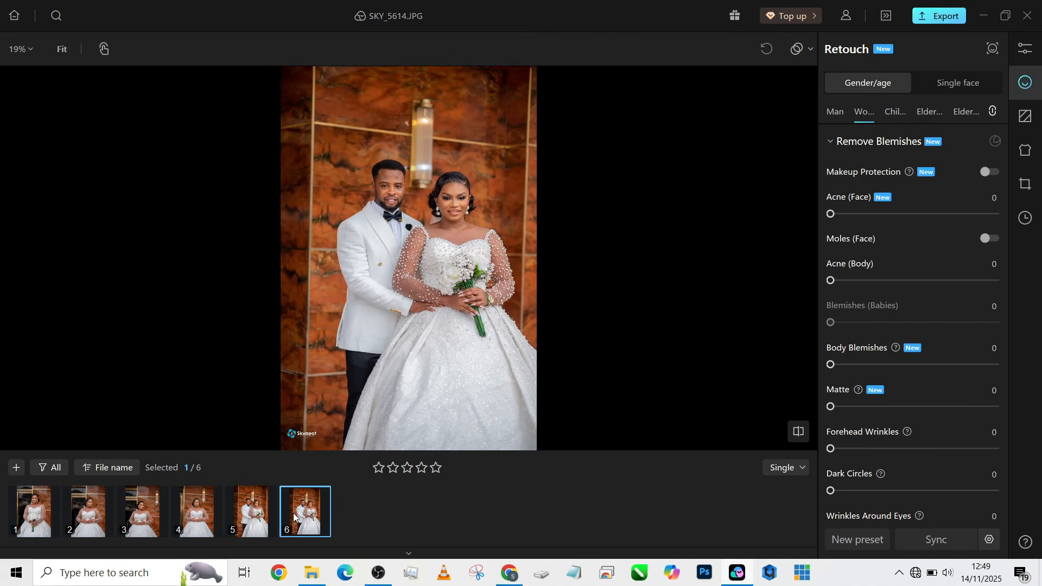
scroll(369, 192, up, 3)
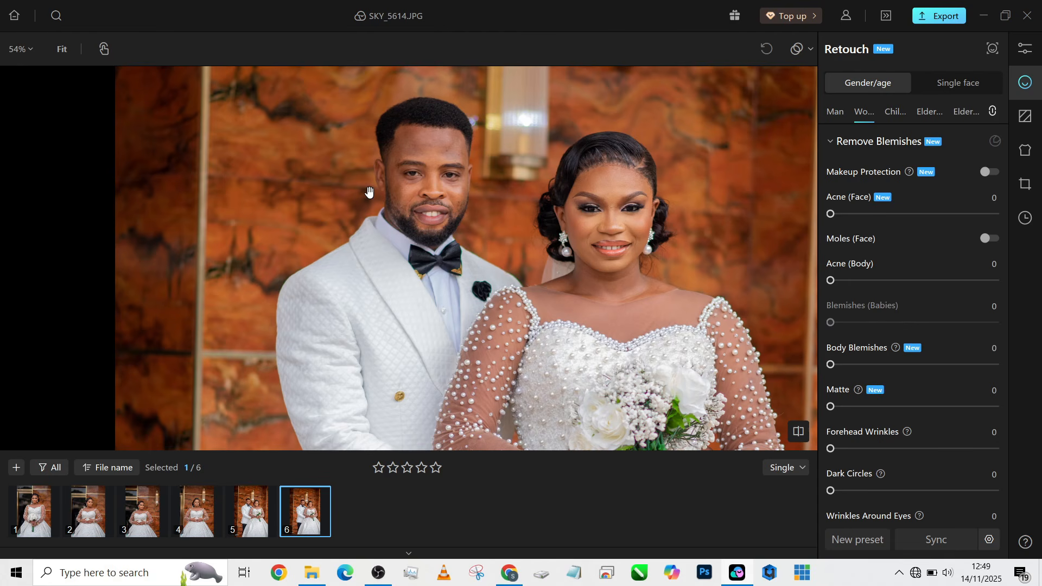
scroll(427, 269, down, 2)
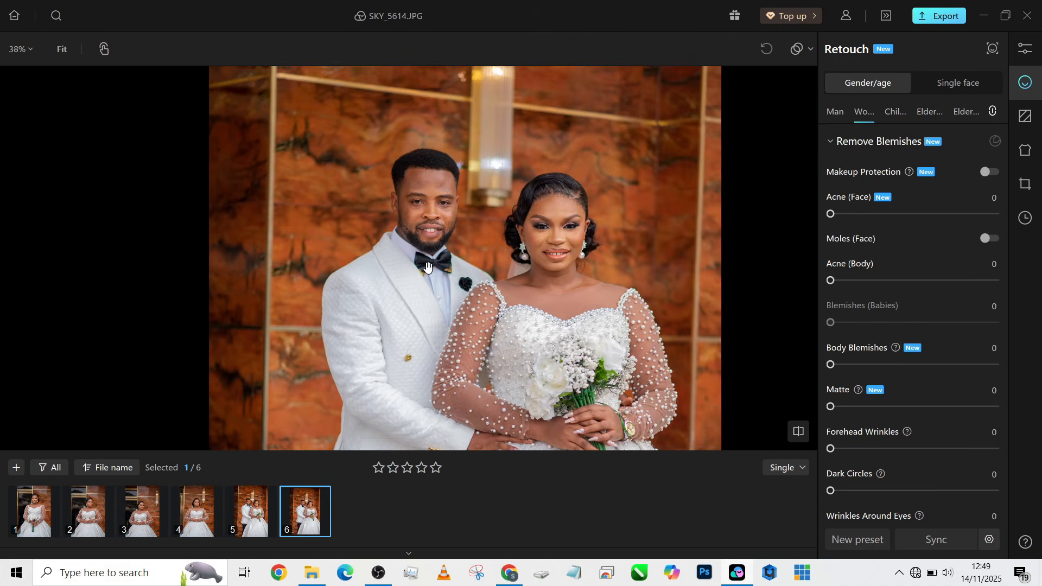
drag(506, 441, 476, 303)
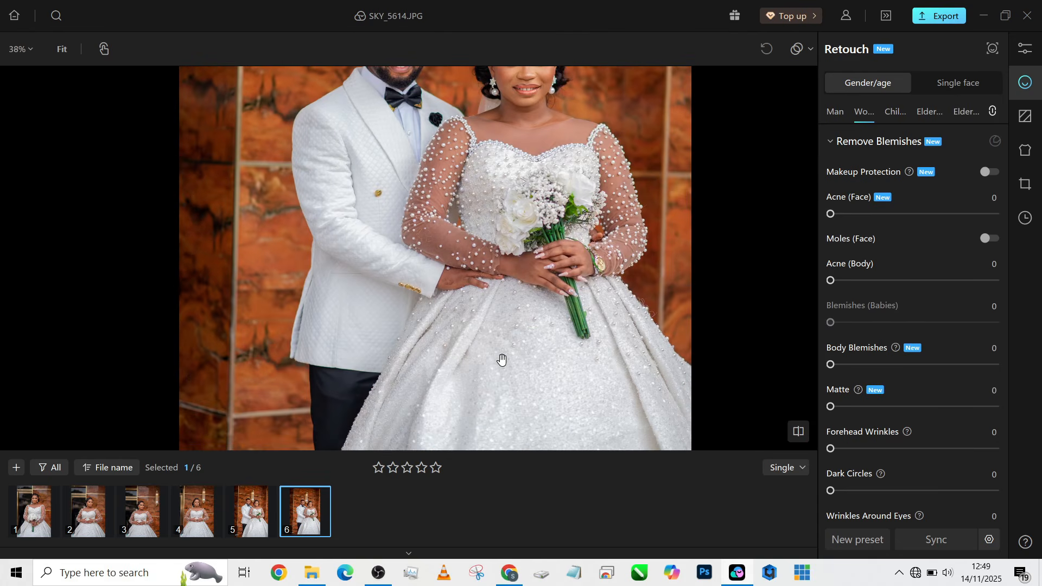
scroll(500, 360, up, 3)
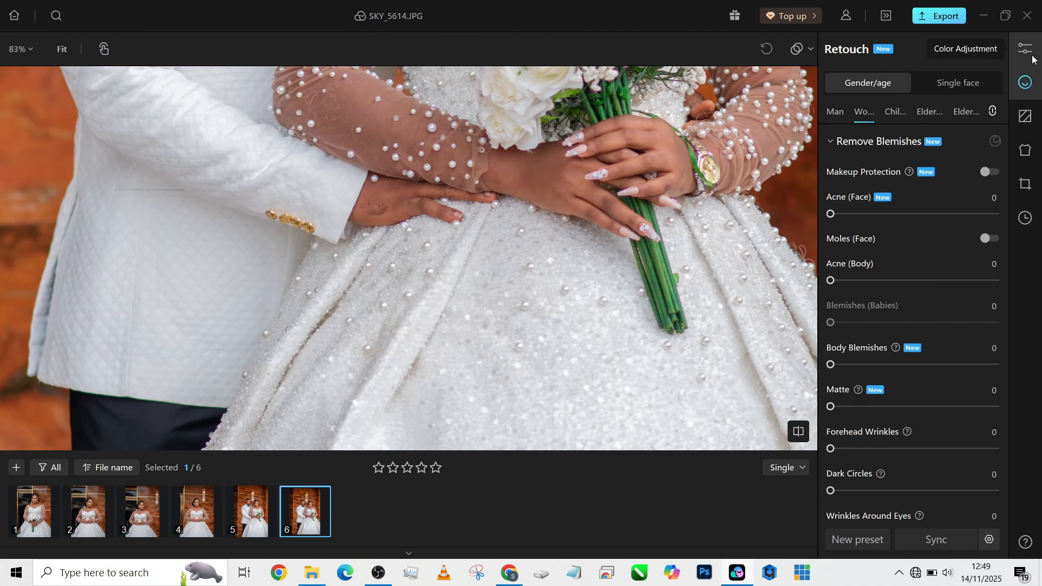
click(916, 573)
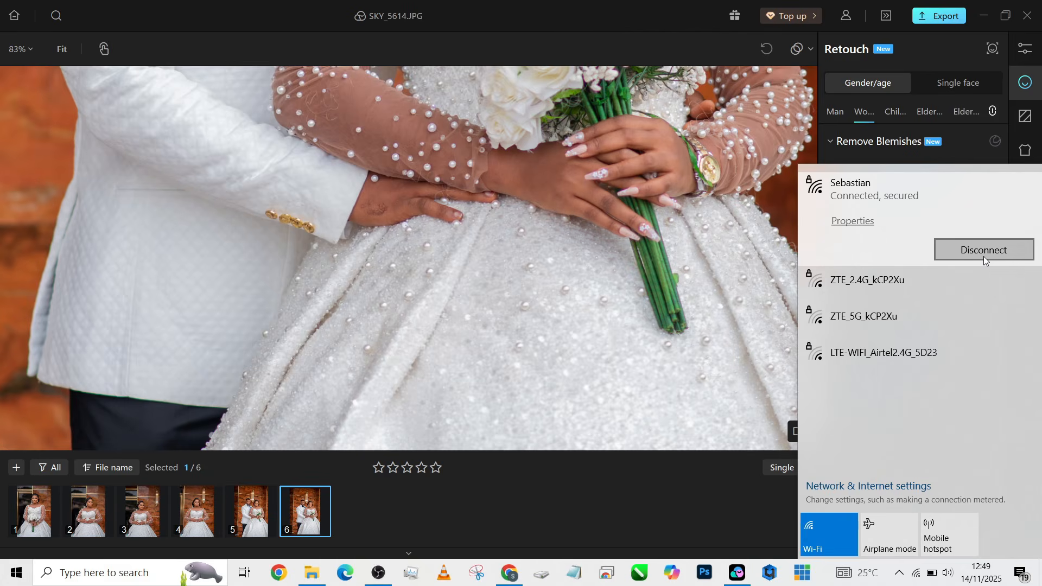
click(753, 300)
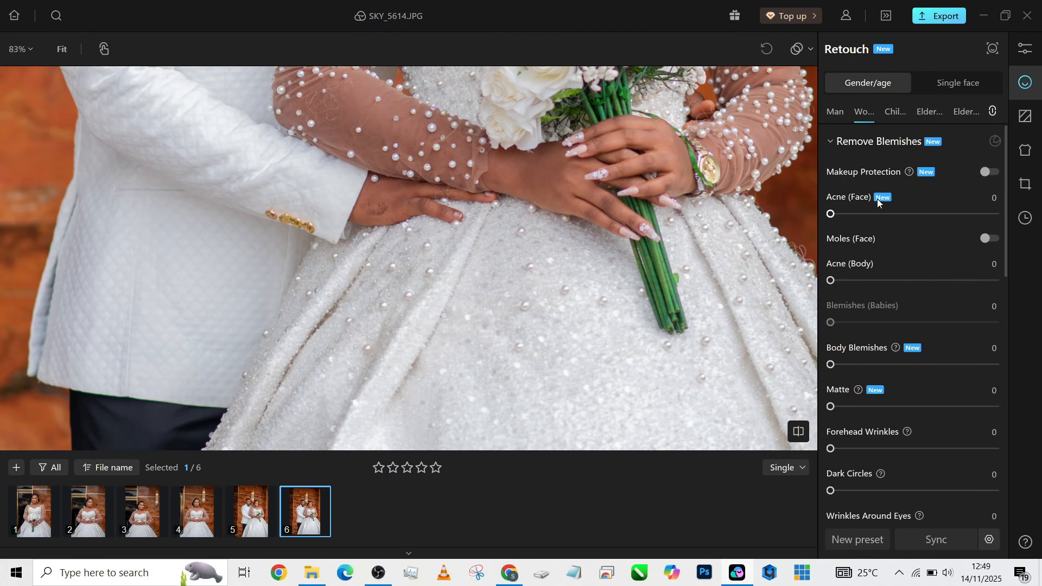
In Color Adjustment's Local Person mask, tick the Clothes part and center the couple
click(1027, 44)
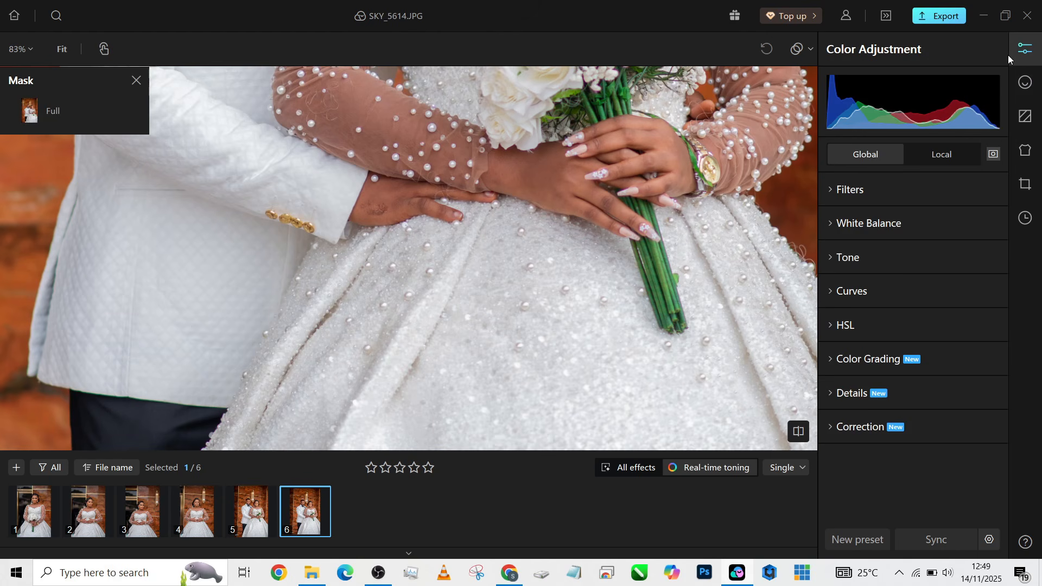
click(947, 156)
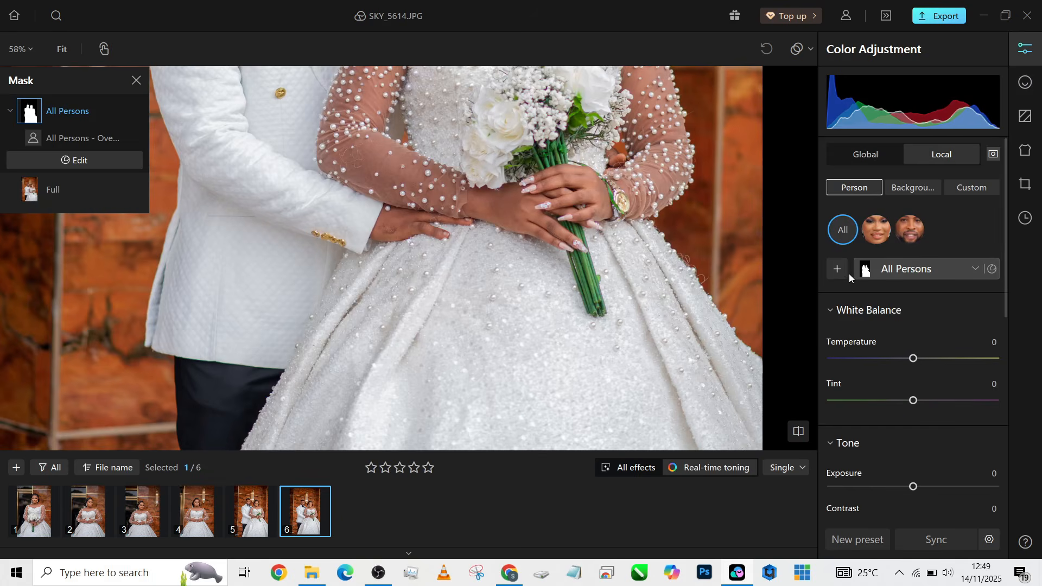
click(842, 269)
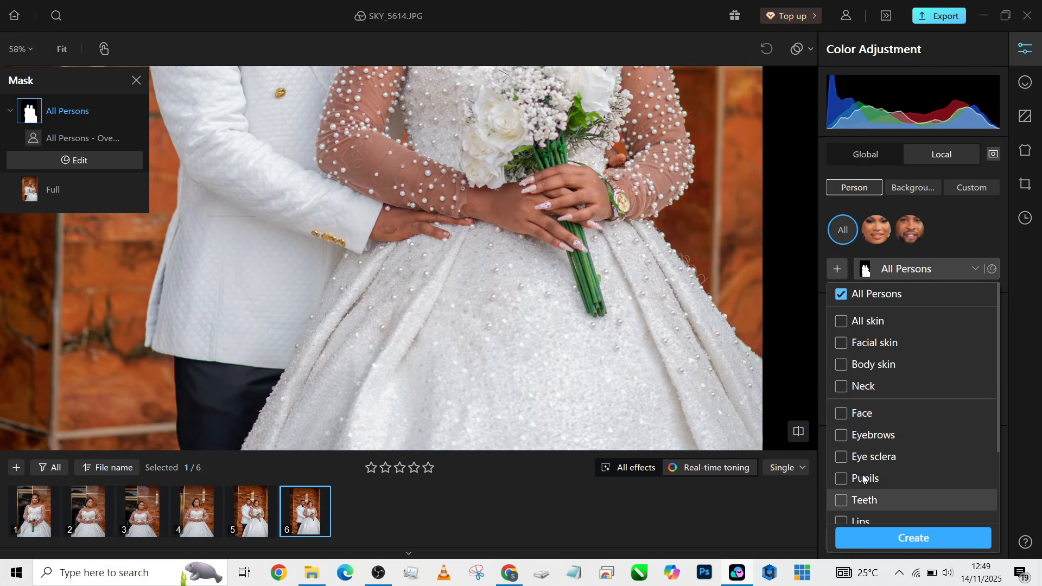
scroll(862, 487, down, 3)
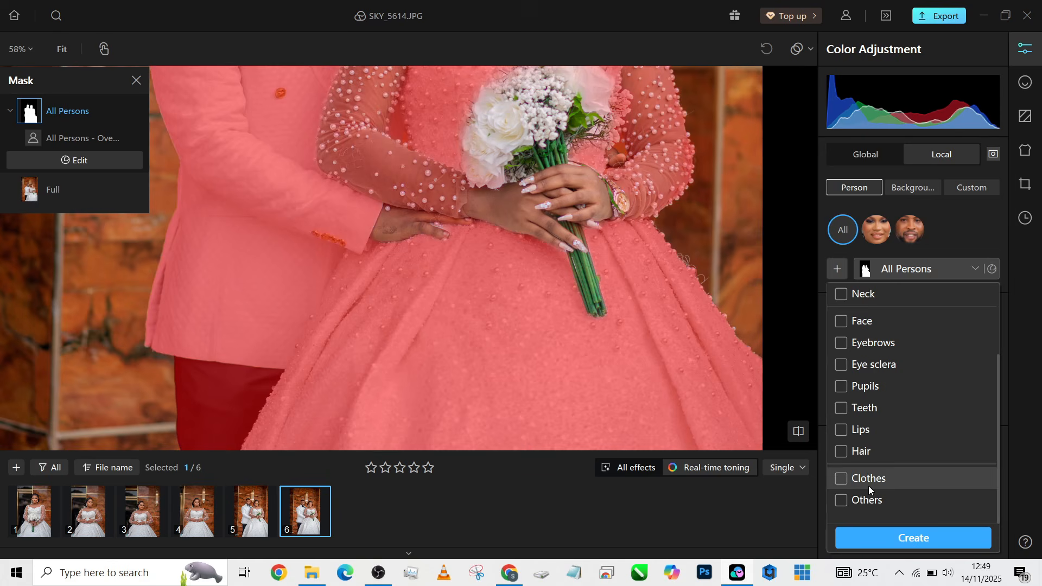
click(869, 480)
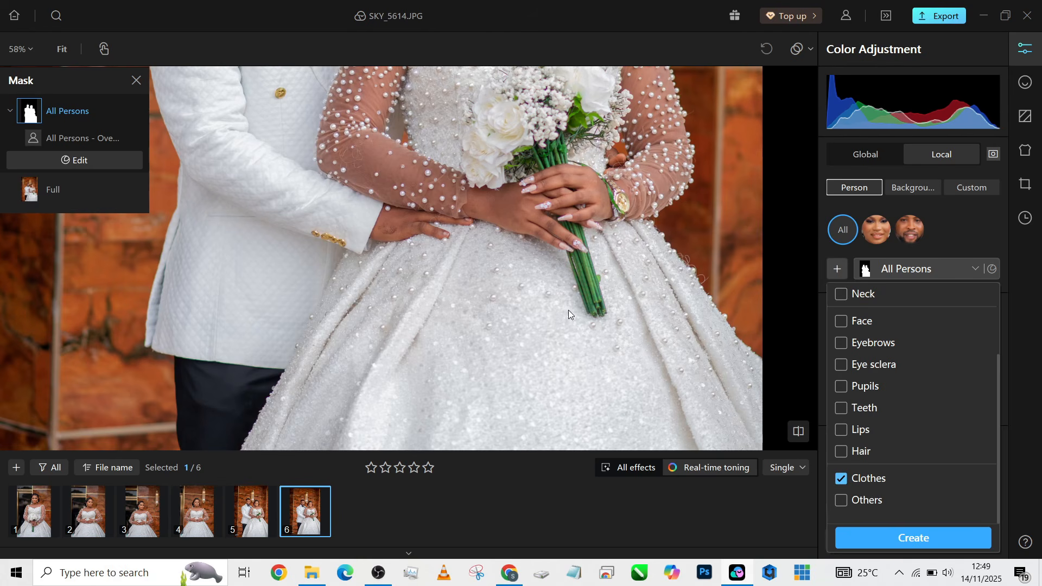
scroll(566, 265, down, 3)
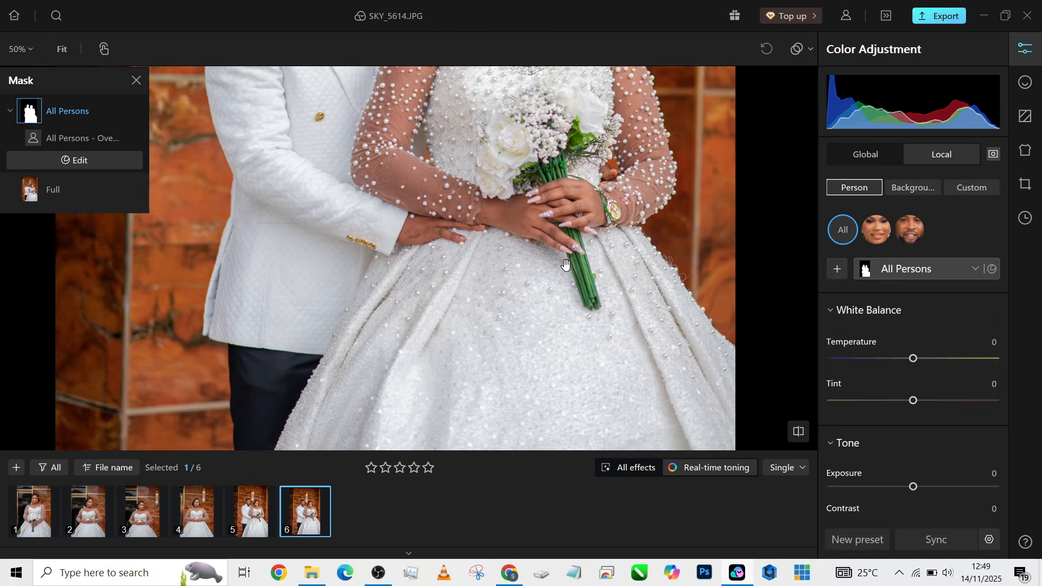
drag(576, 230, 545, 280)
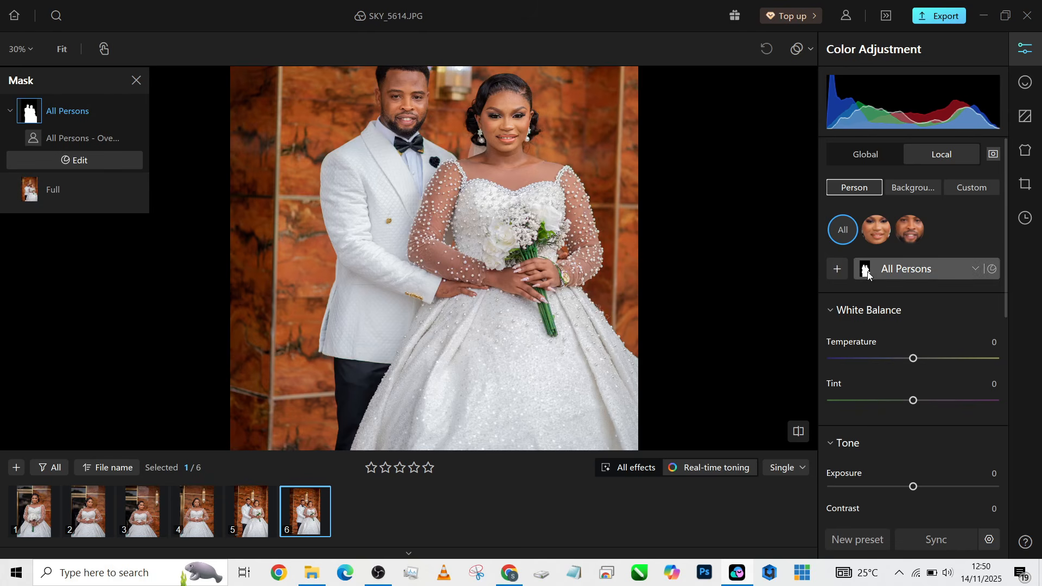
Create a person mask combining the Clothes and Others parts
click(842, 270)
click(865, 482)
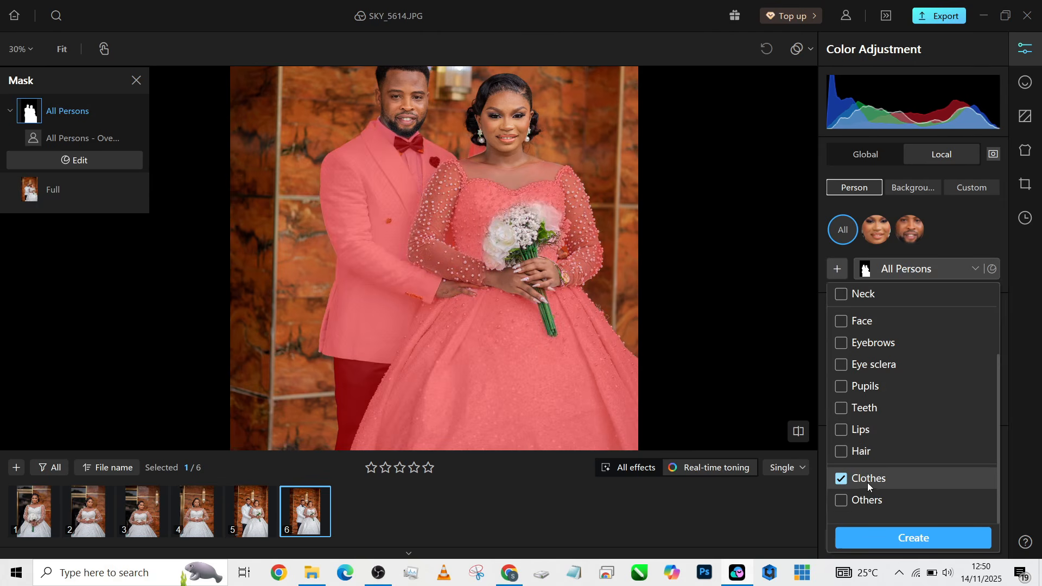
click(868, 500)
click(918, 536)
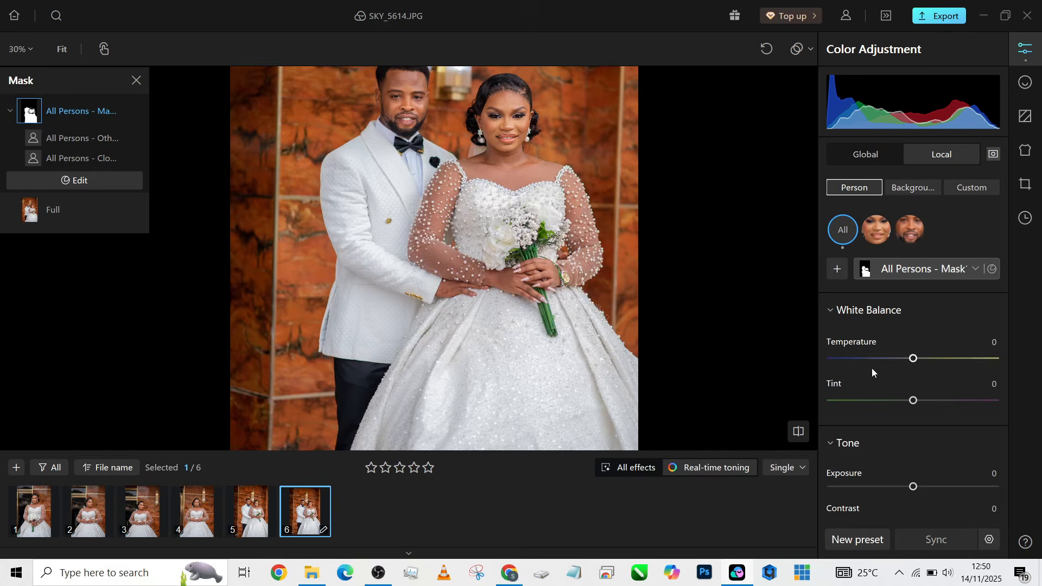
Lower Highlights and raise Clarity to 42 on the clothes mask
scroll(943, 396, down, 2)
scroll(942, 396, down, 2)
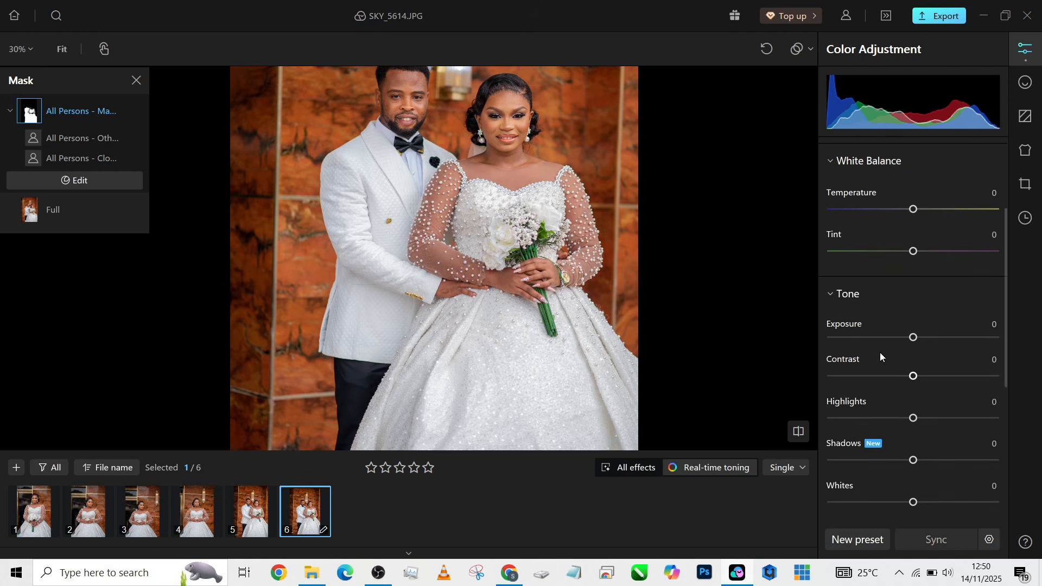
drag(913, 418, 851, 419)
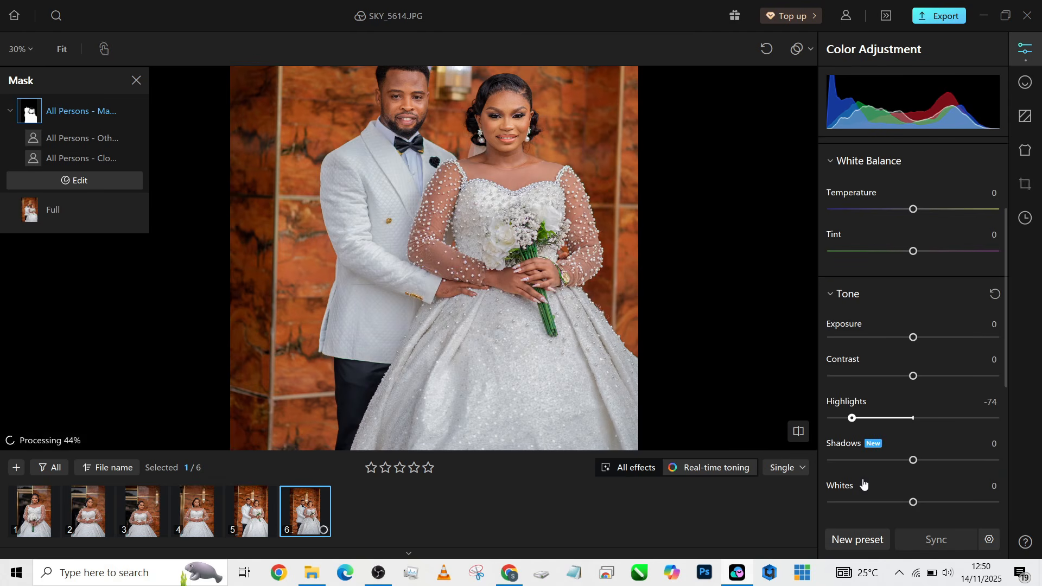
scroll(499, 313, up, 5)
scroll(500, 315, down, 5)
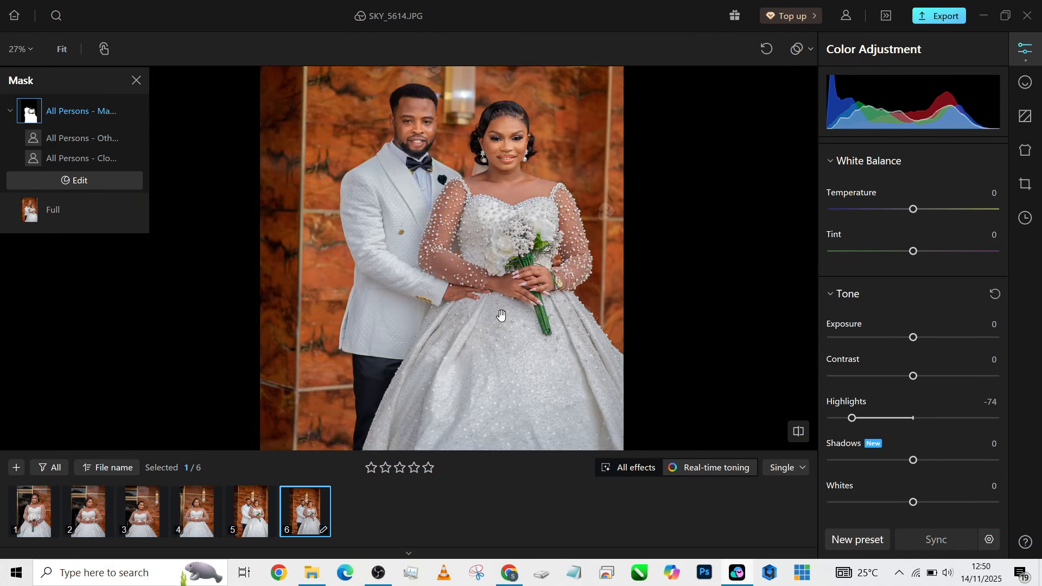
scroll(918, 386, down, 1)
scroll(917, 399, down, 1)
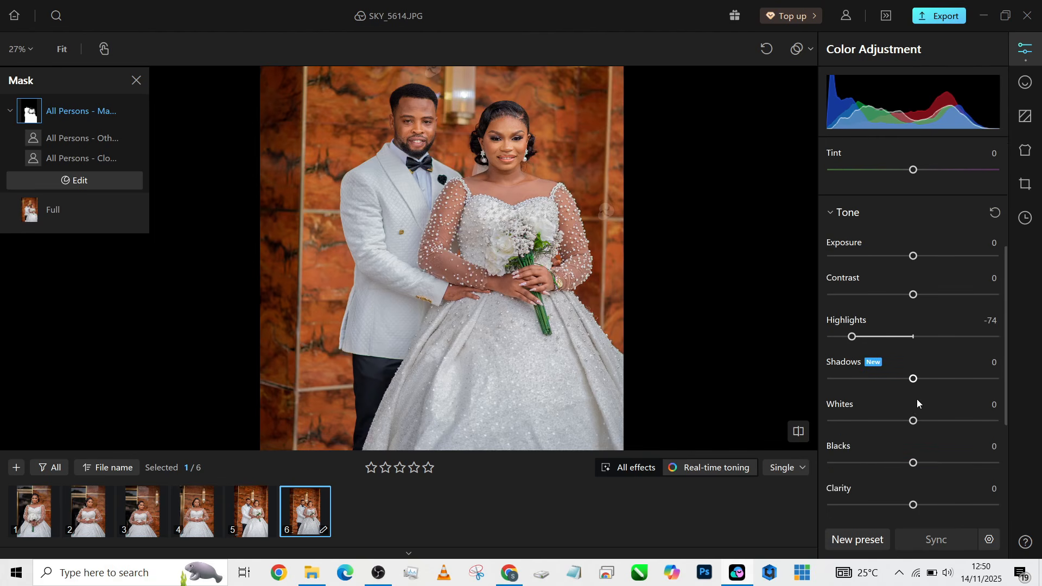
drag(925, 470, 949, 470)
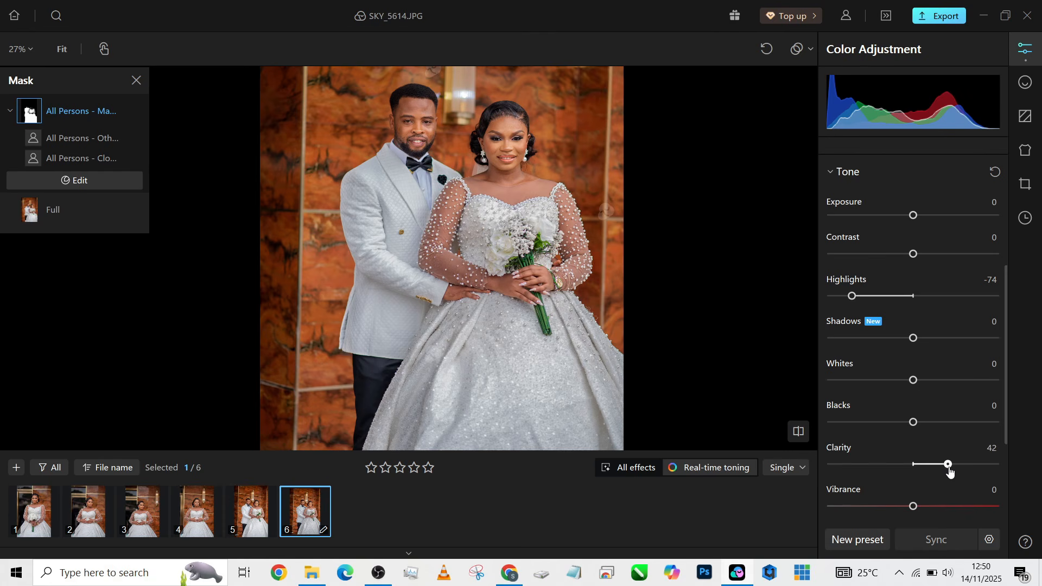
scroll(912, 440, down, 1)
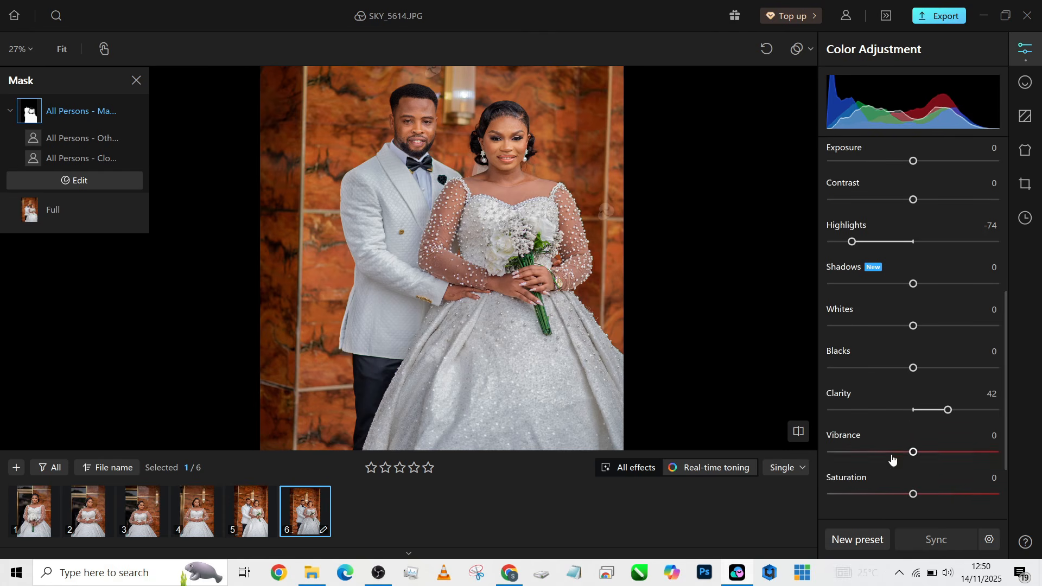
Set the clothes mask's Saturation -24, Highlights -38 and Exposure 0.24
click(900, 494)
drag(901, 496, 895, 498)
scroll(901, 348, up, 1)
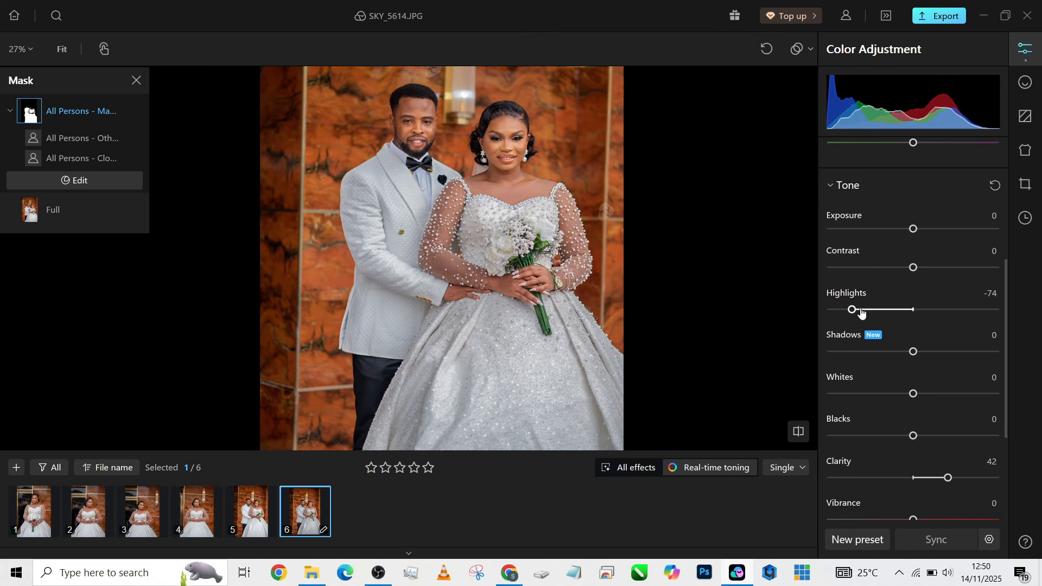
drag(861, 312, 884, 312)
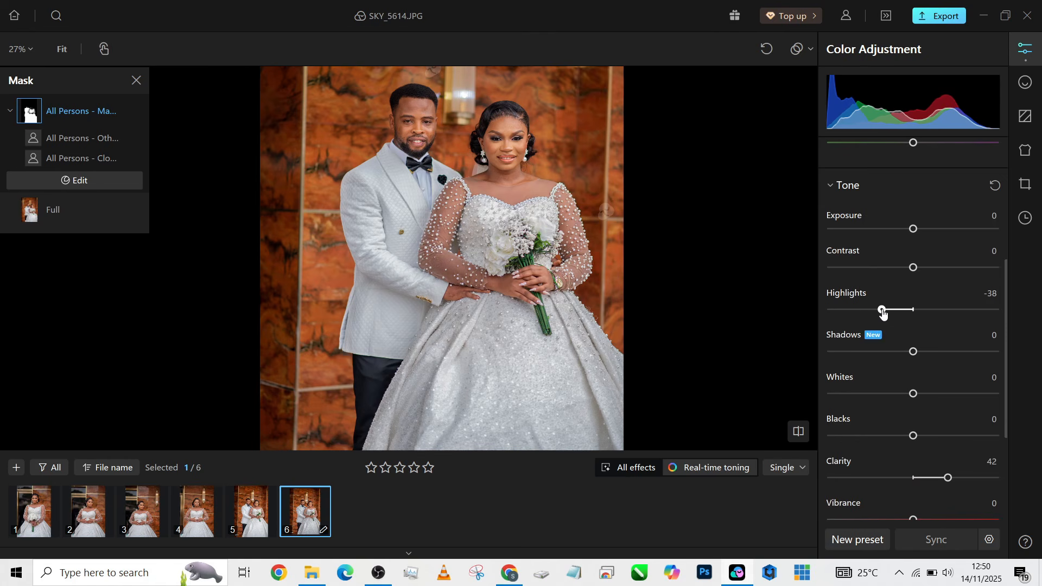
drag(913, 229, 919, 232)
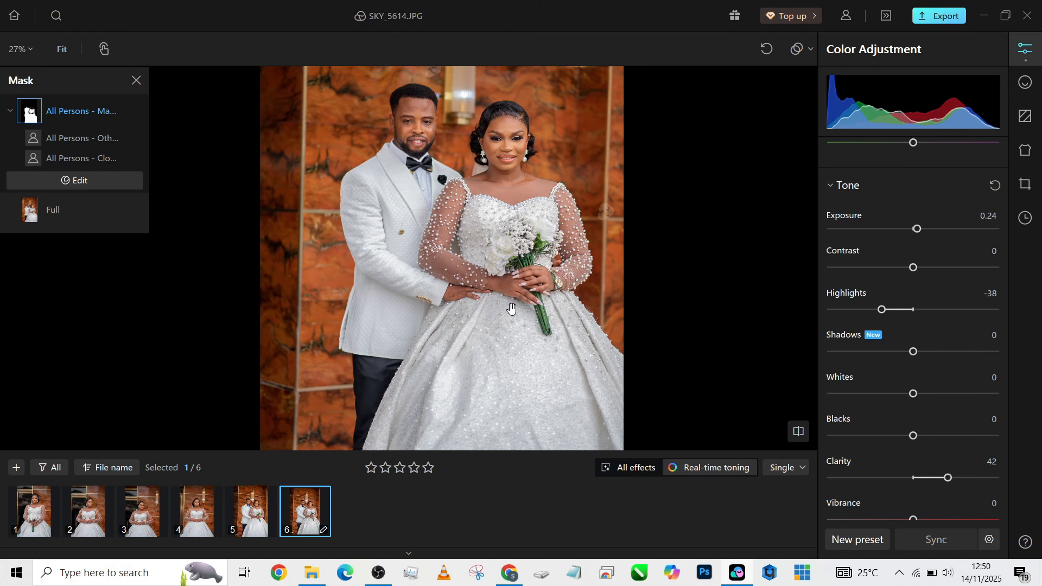
scroll(959, 230, up, 4)
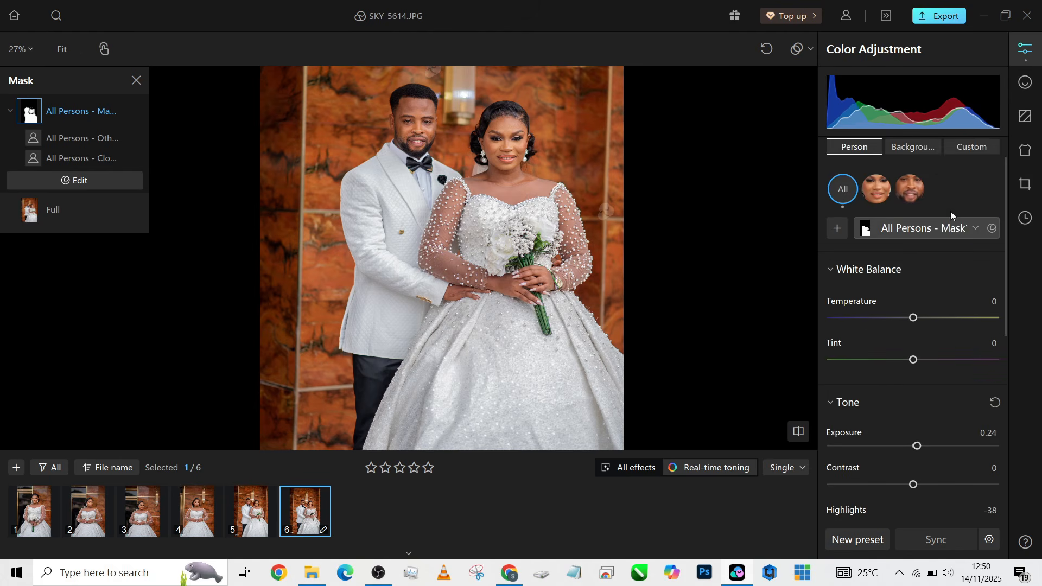
On the Background mask, set Exposure -0.62, Vibrance 44 and a slightly warmer Temperature
click(921, 147)
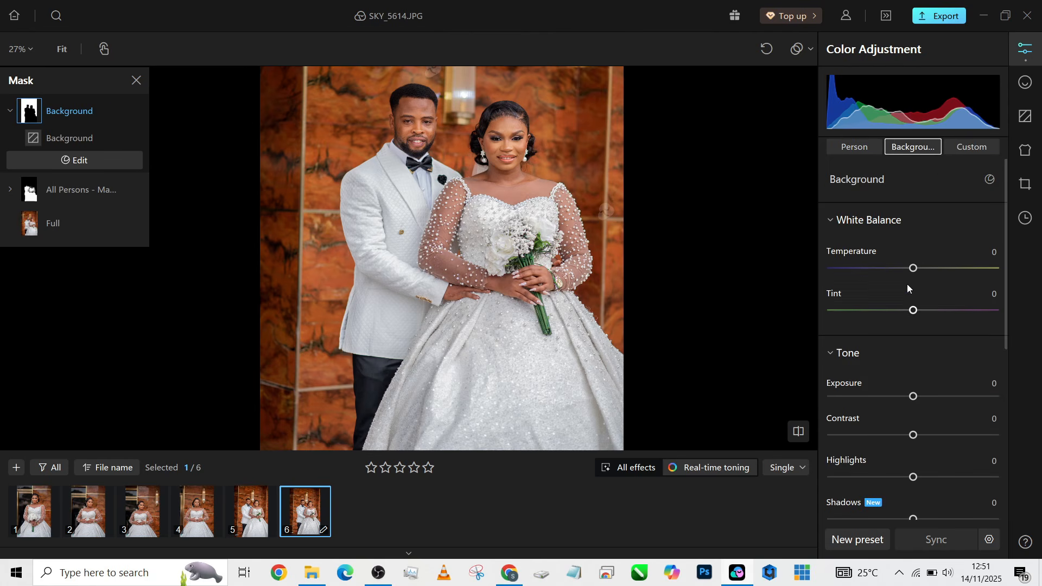
drag(911, 398, 905, 398)
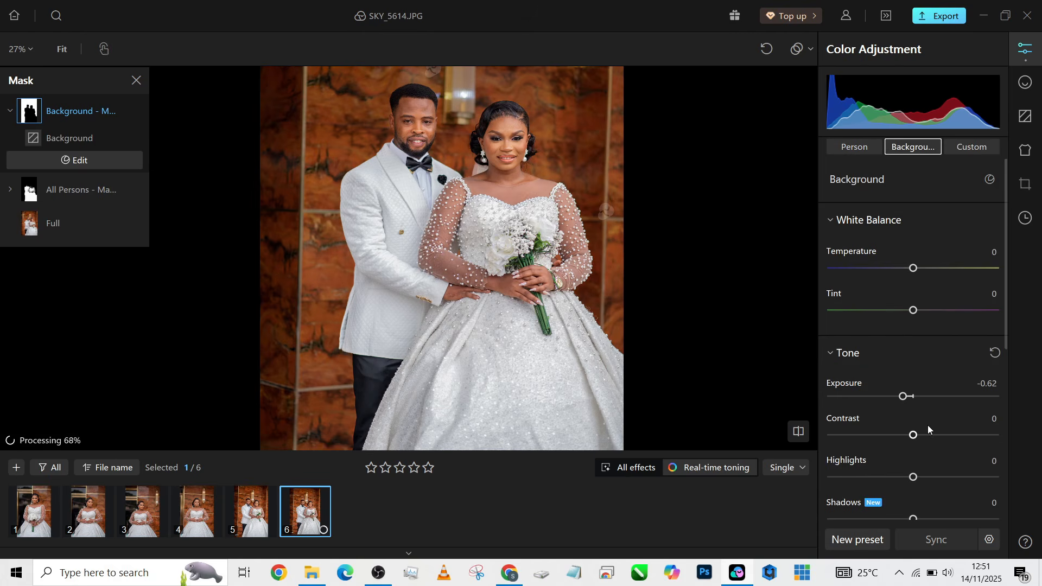
scroll(917, 424, down, 1)
scroll(911, 420, down, 5)
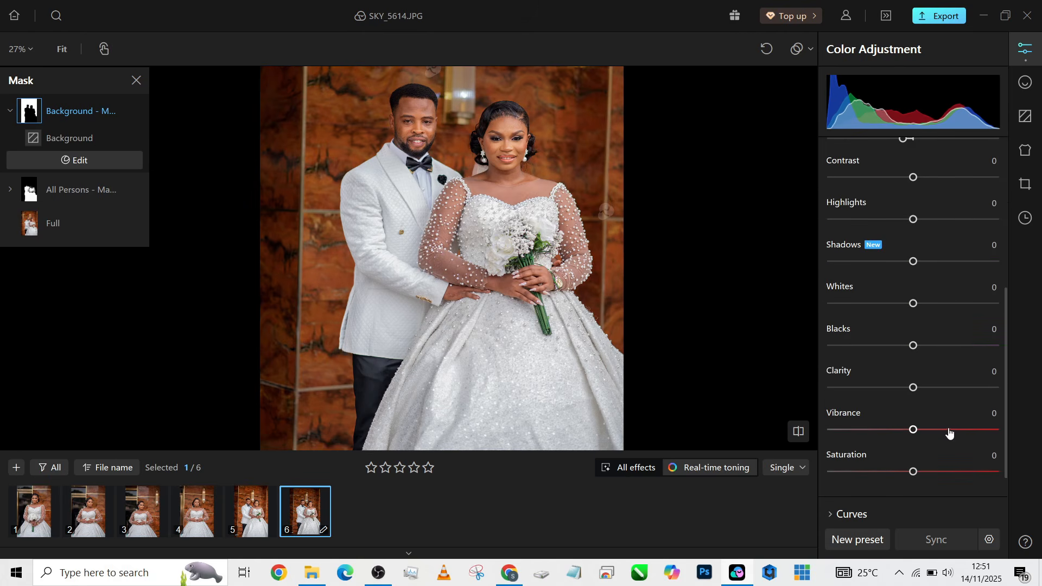
drag(949, 432, 950, 431)
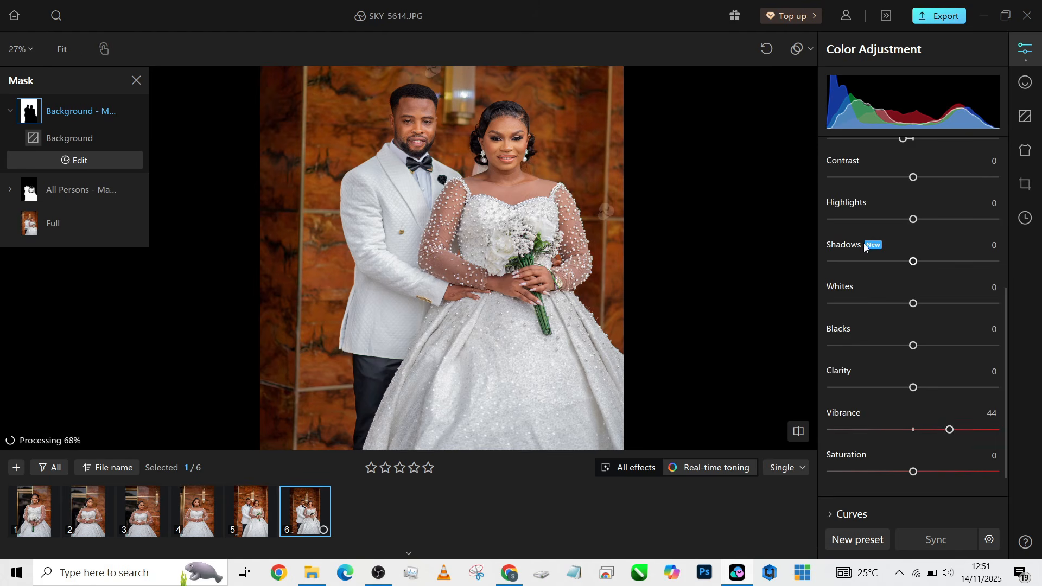
scroll(864, 243, up, 3)
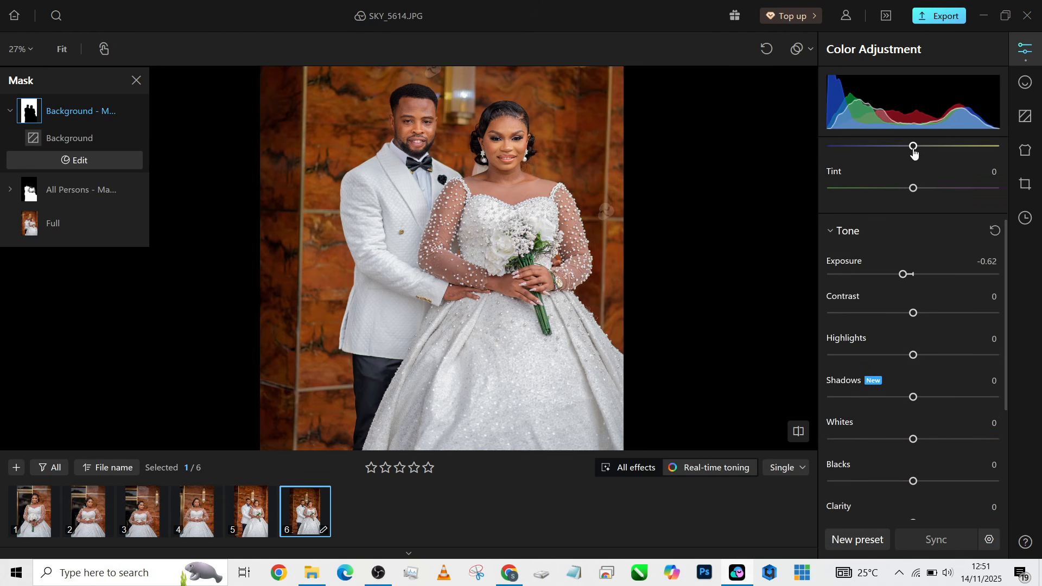
drag(914, 153, 921, 154)
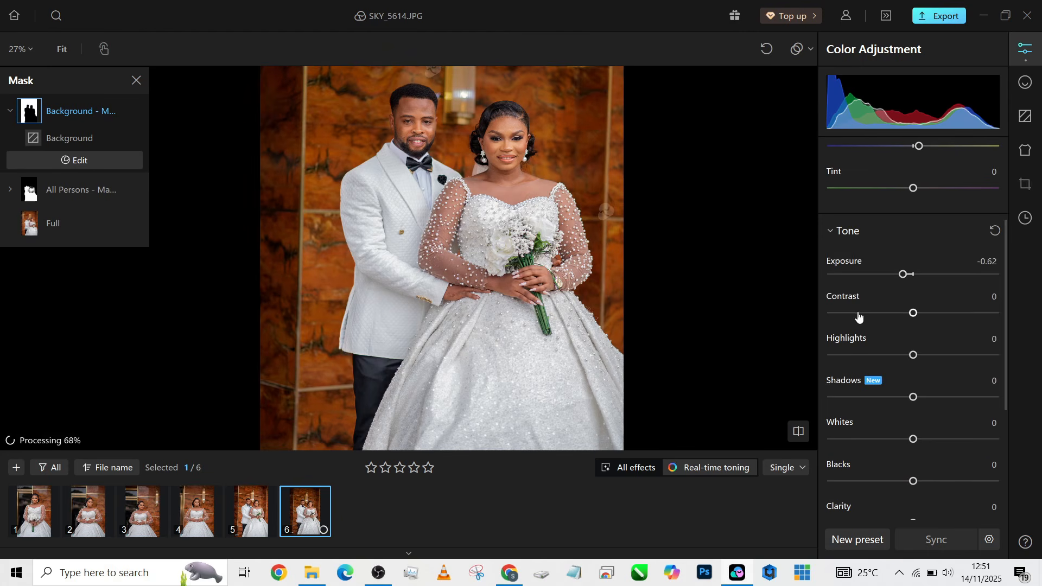
scroll(858, 316, up, 4)
In Global Tone, raise the whole photo's Vibrance to 24
click(868, 154)
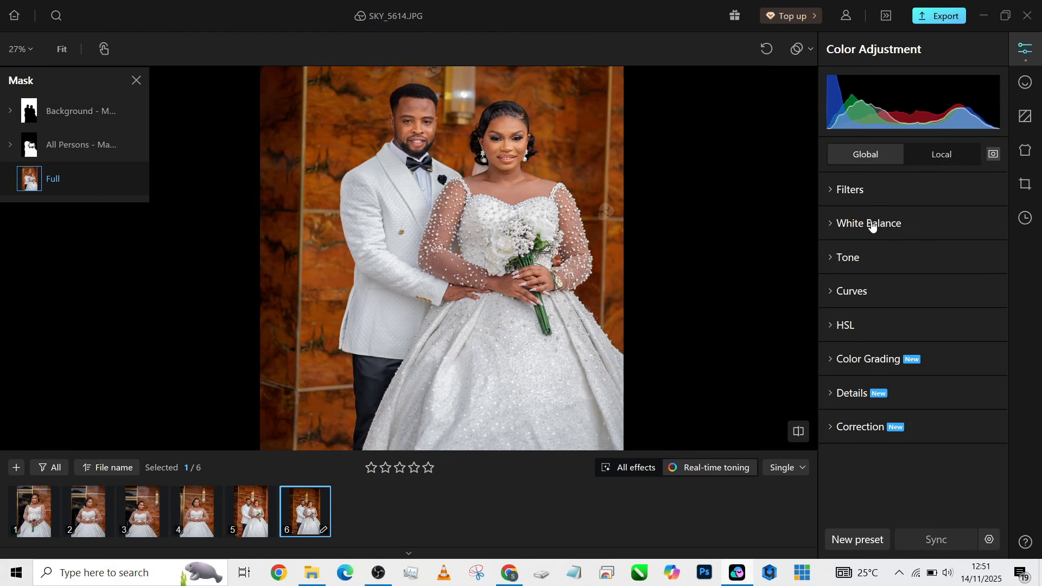
click(850, 266)
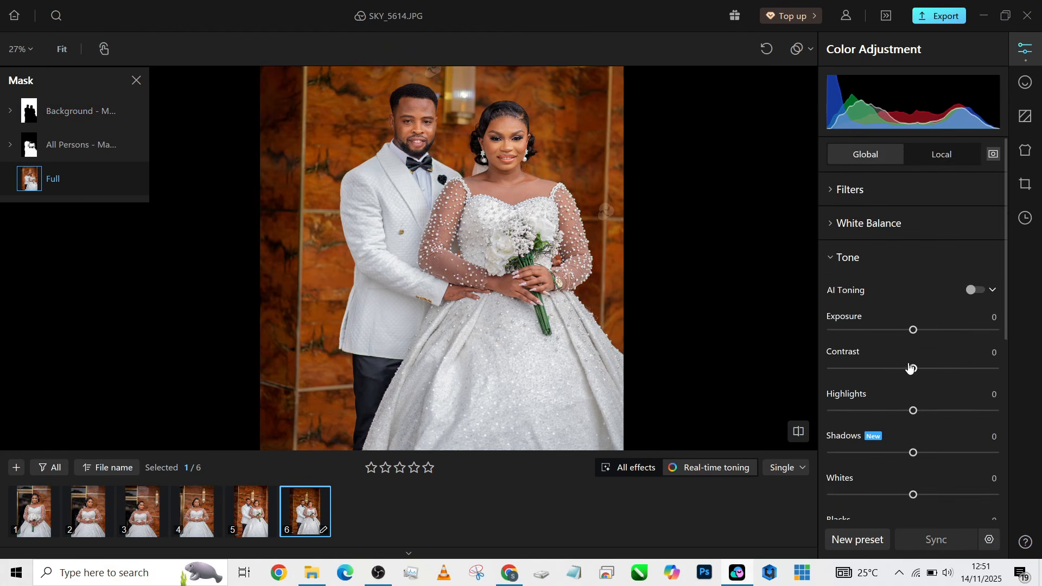
scroll(917, 361, down, 6)
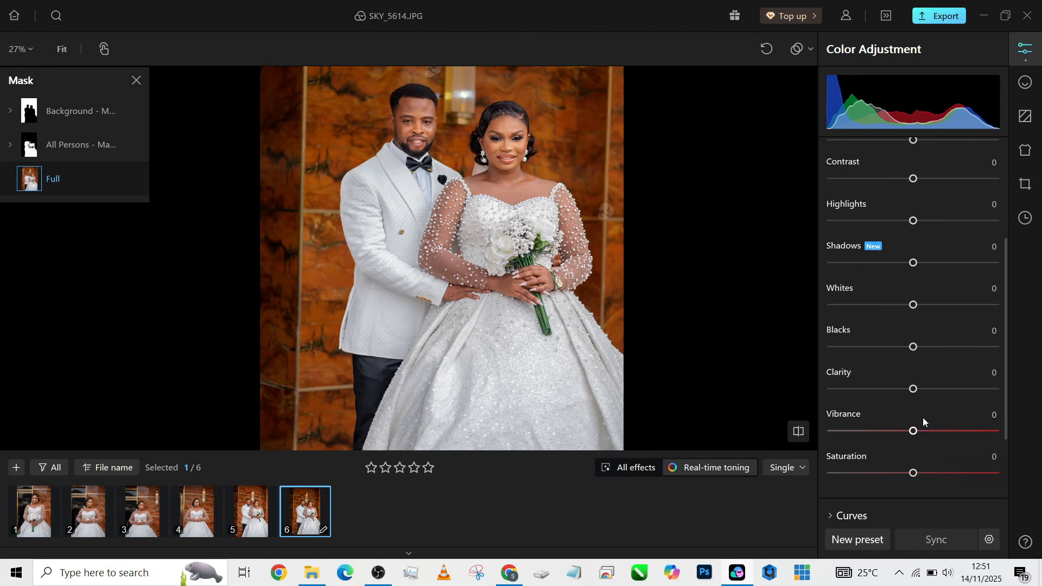
drag(914, 432, 934, 433)
scroll(874, 225, up, 6)
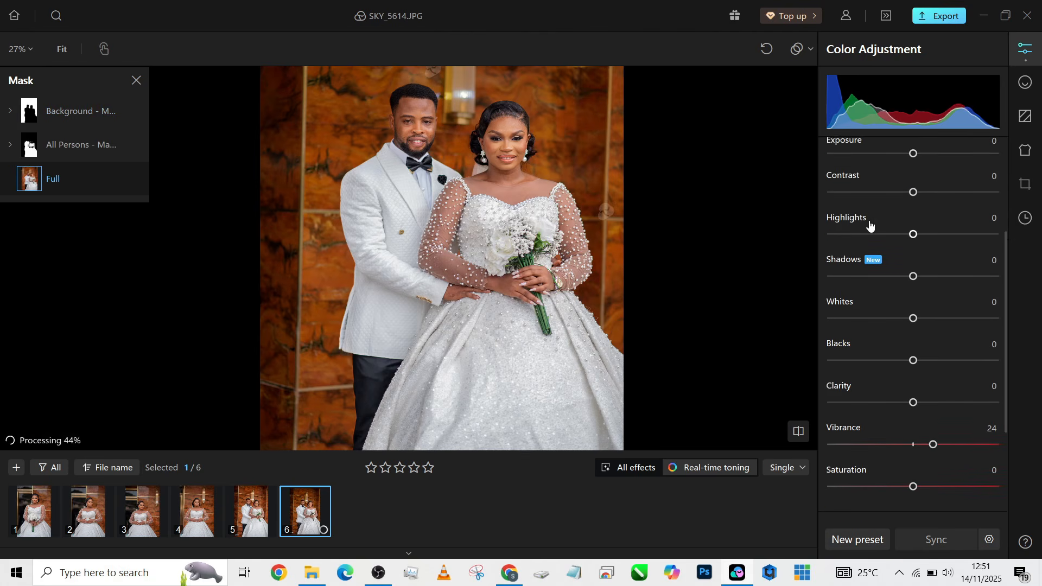
Set the global White Balance Temperature to 7 and compare with the original
click(885, 224)
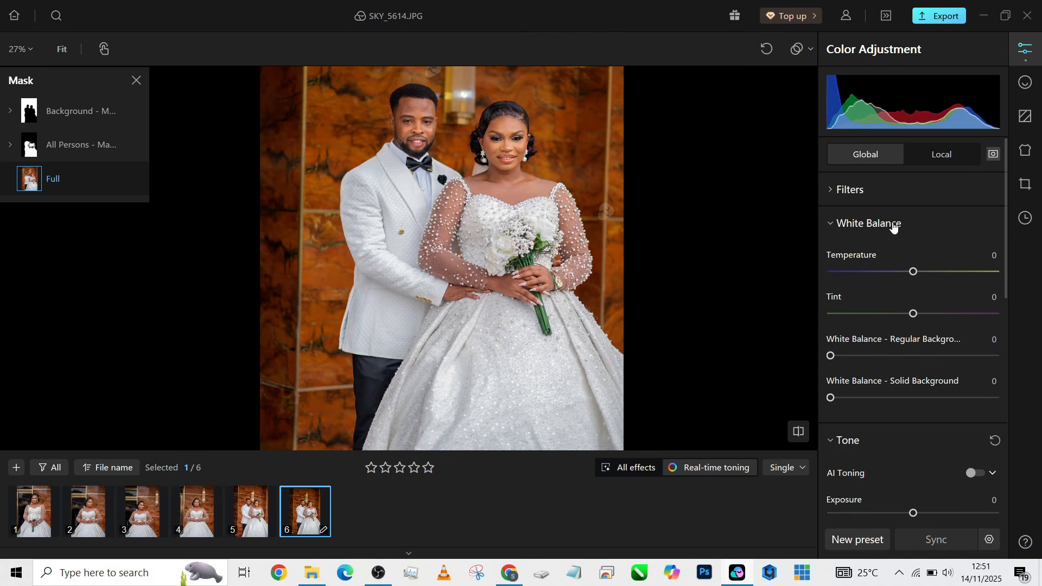
drag(914, 272, 922, 277)
scroll(516, 169, up, 2)
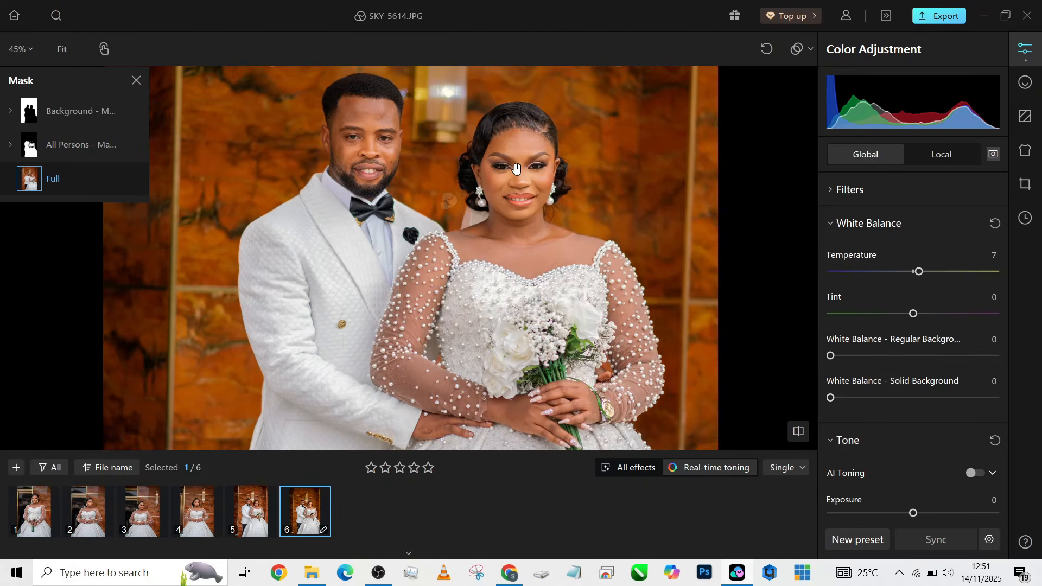
scroll(516, 171, down, 3)
scroll(513, 181, up, 2)
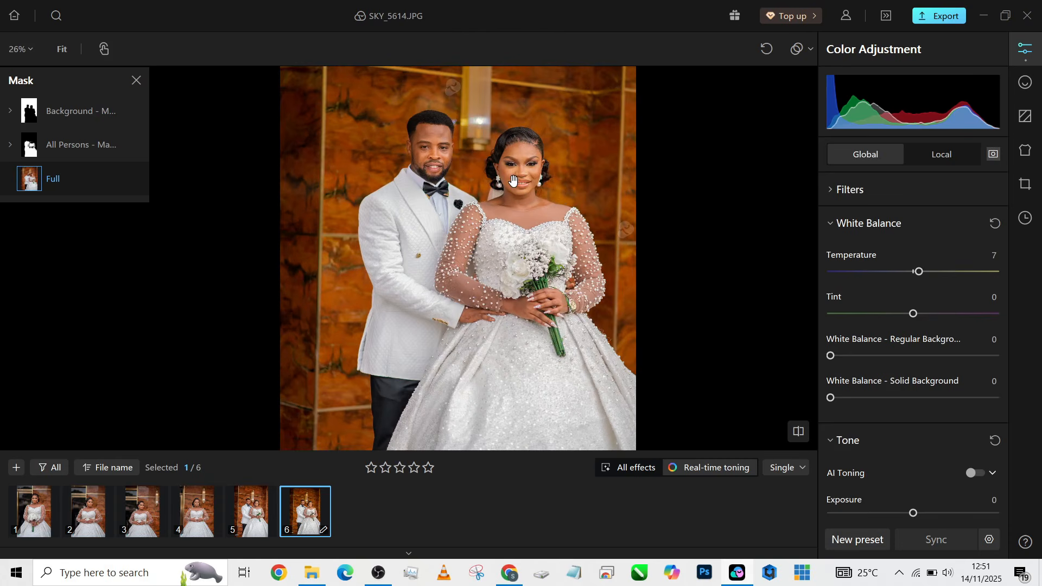
scroll(513, 181, down, 2)
scroll(514, 181, up, 1)
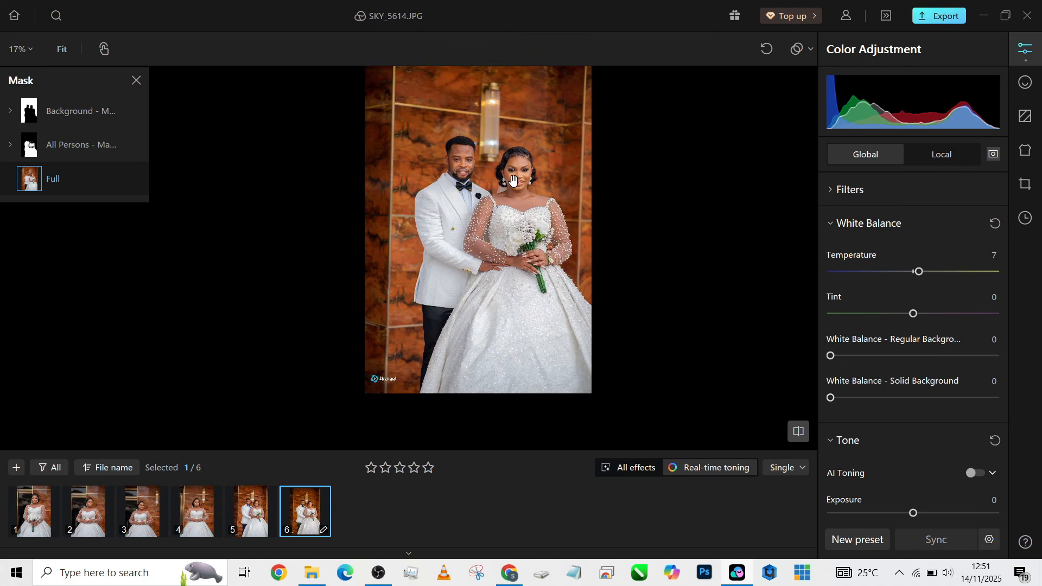
key(backslash)
key(backslash)
key(backslash)
key(backslash)
key(backslash)
key(backslash)
key(backslash)
key(backslash)
key(backslash)
key(backslash)
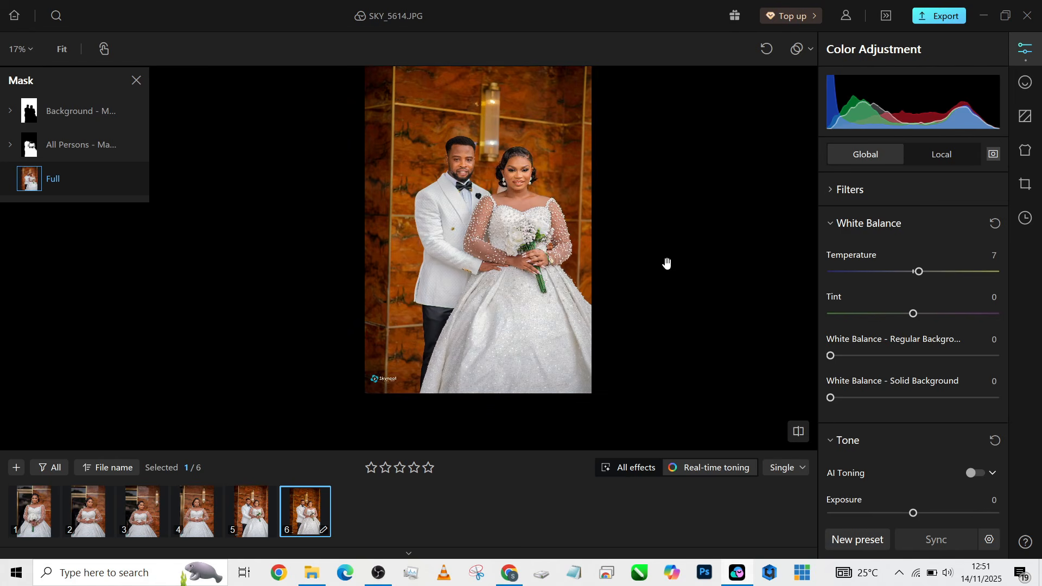
scroll(509, 136, up, 3)
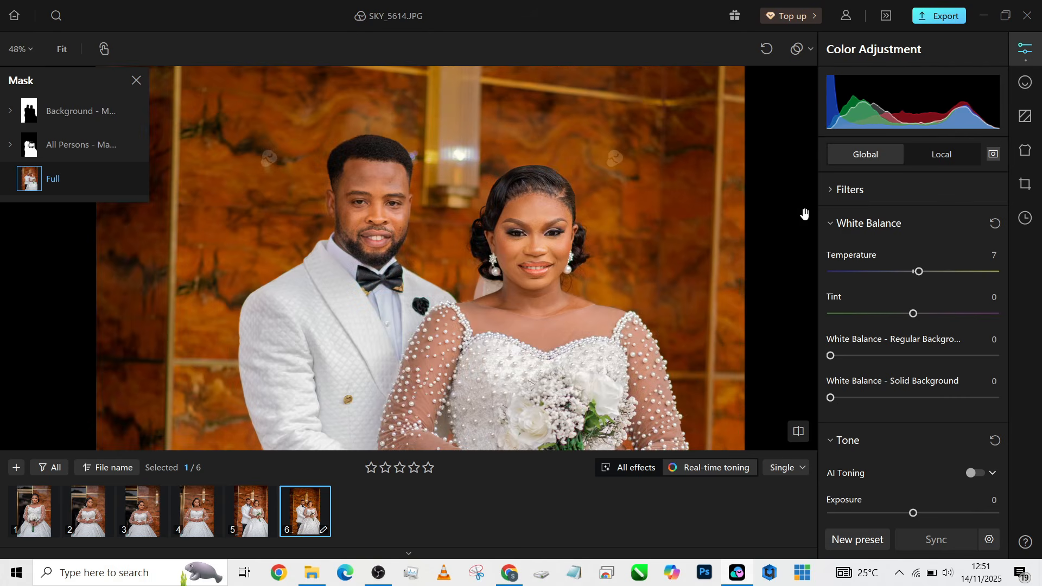
On the Background mask, set the HSL Orange Hue to -44 to redden the marble backdrop
click(939, 155)
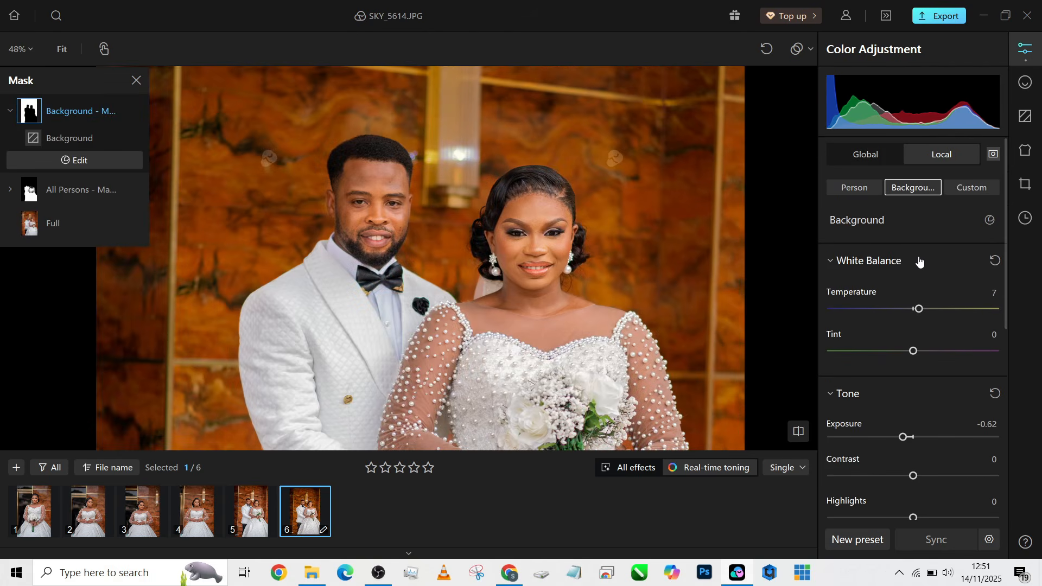
scroll(888, 500, down, 7)
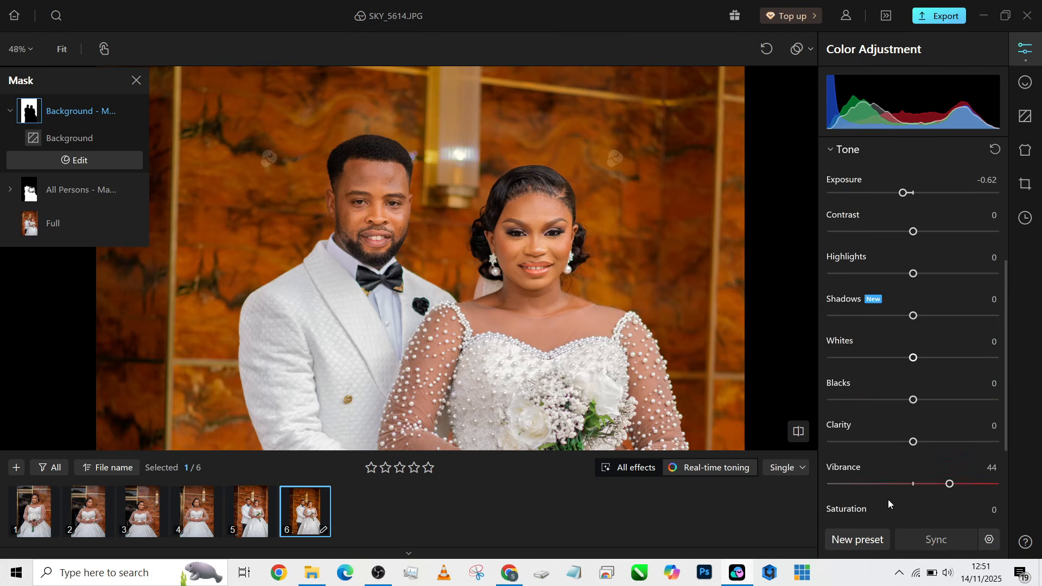
click(873, 470)
scroll(912, 435, down, 5)
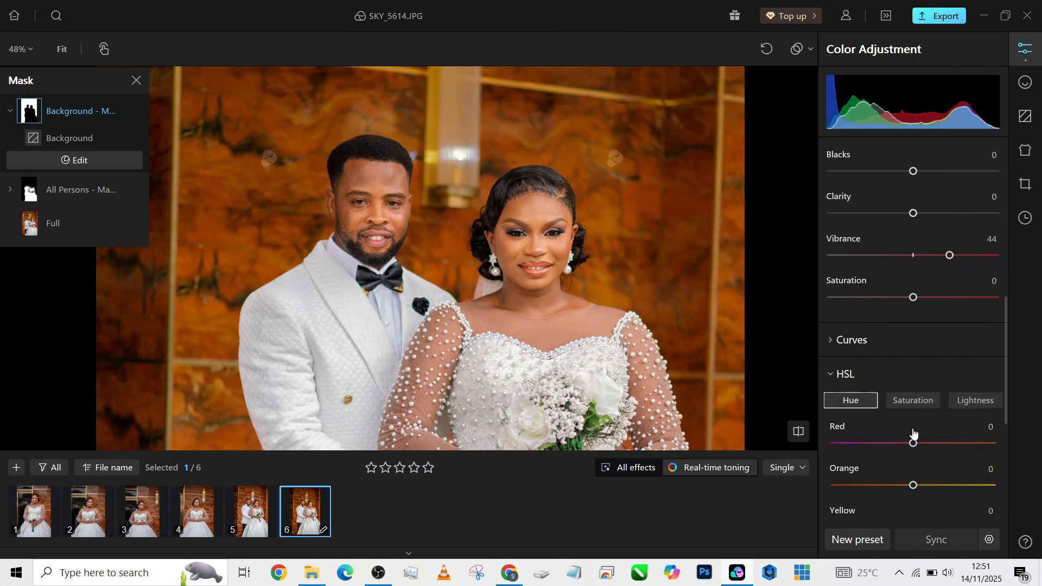
scroll(914, 432, down, 1)
scroll(494, 253, down, 3)
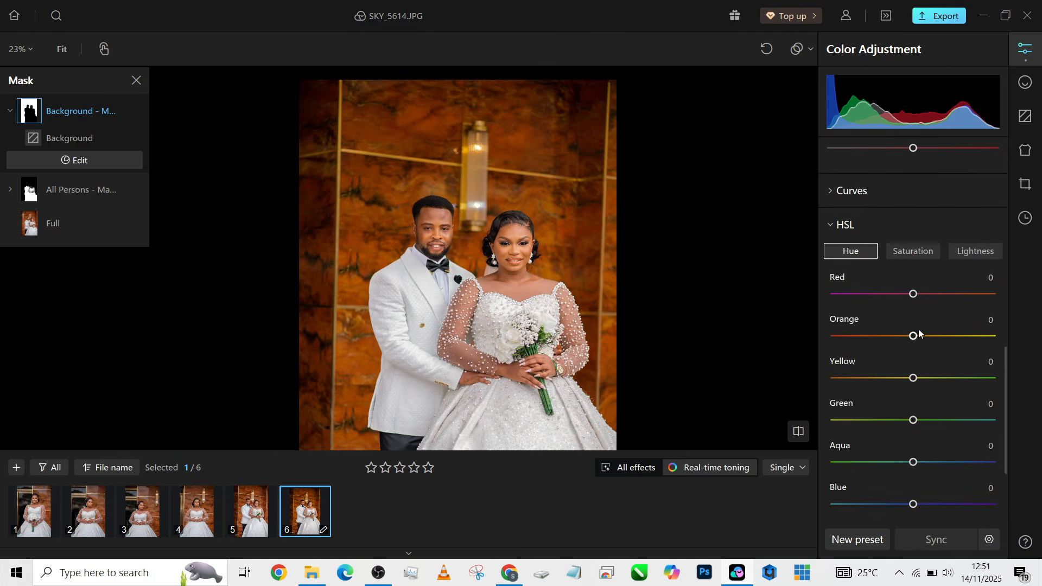
drag(915, 337, 842, 335)
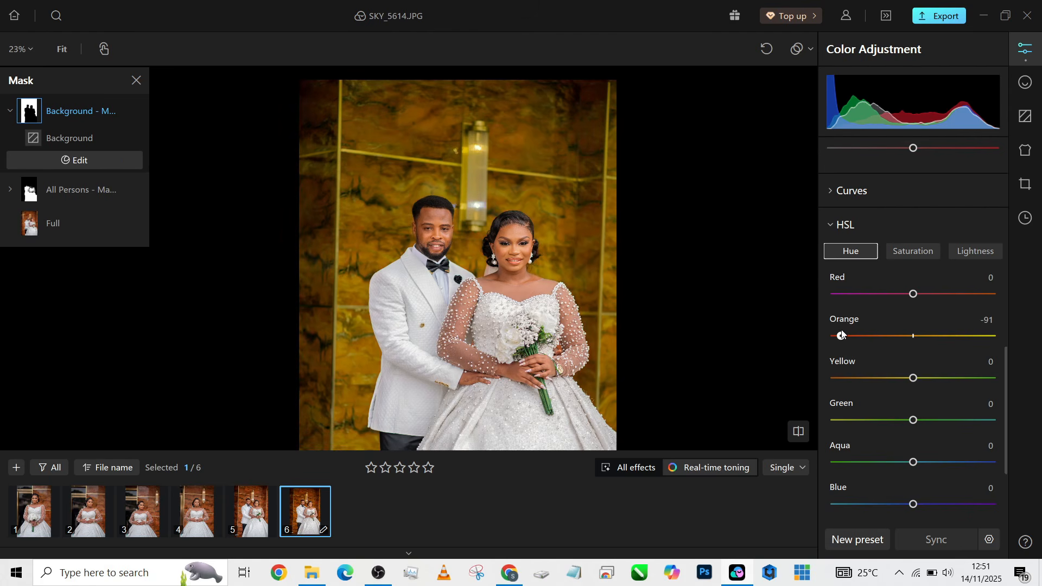
scroll(435, 228, down, 2)
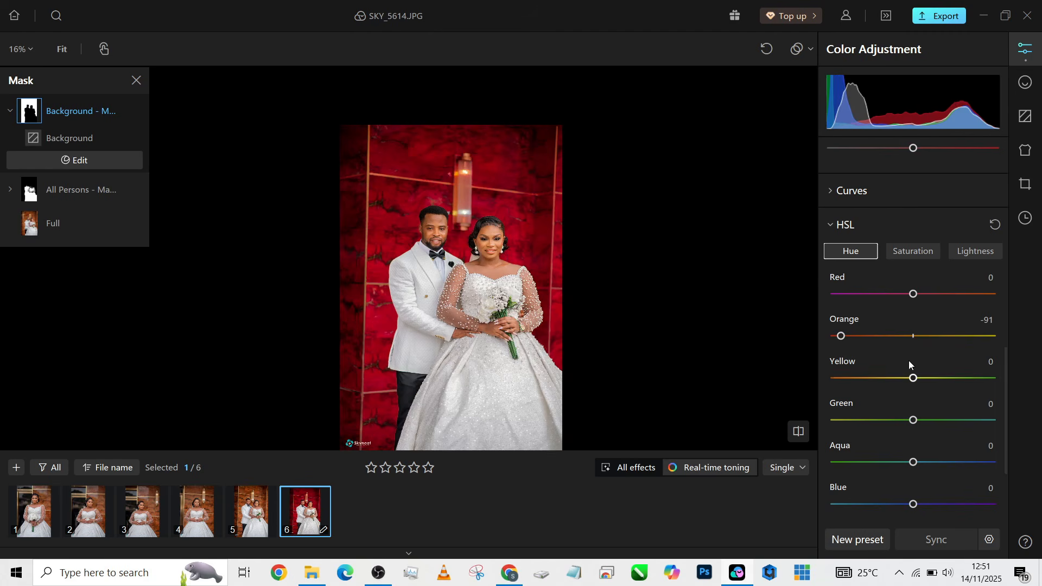
drag(842, 337, 991, 341)
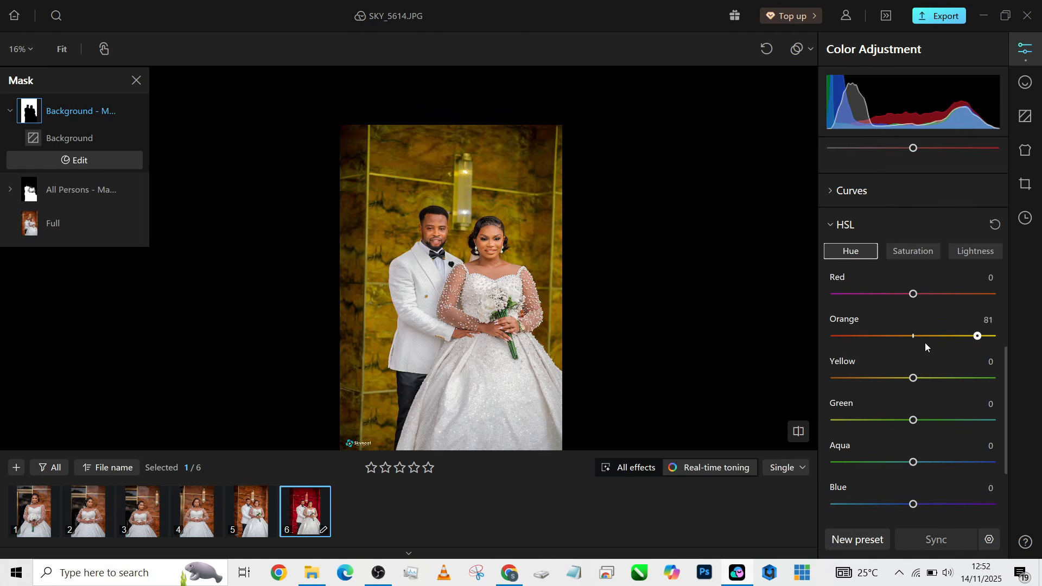
click(879, 344)
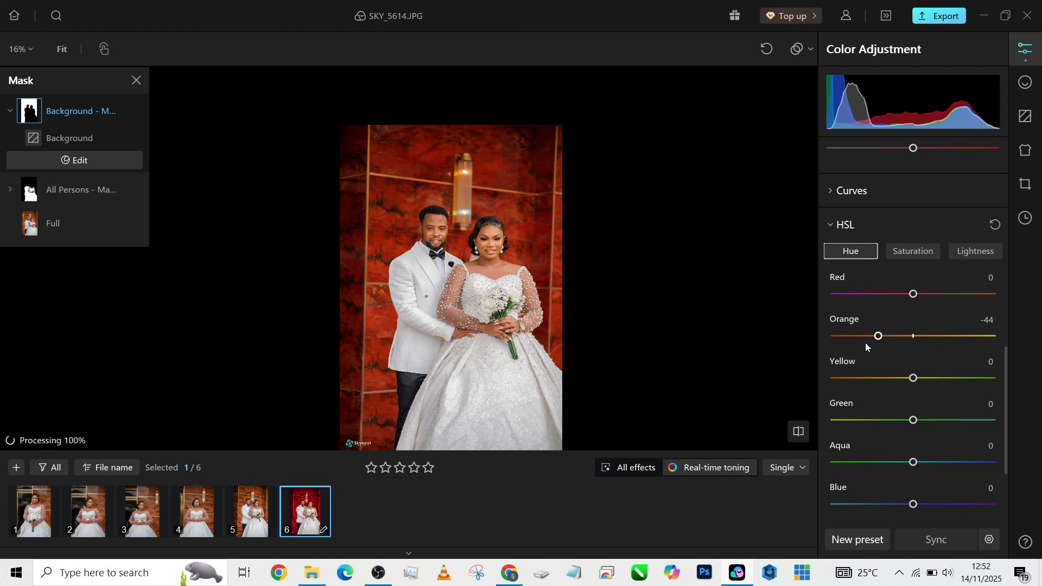
In Retouch, check both faces and tag Face 1 as Woman and Face 2 as Man
click(1031, 81)
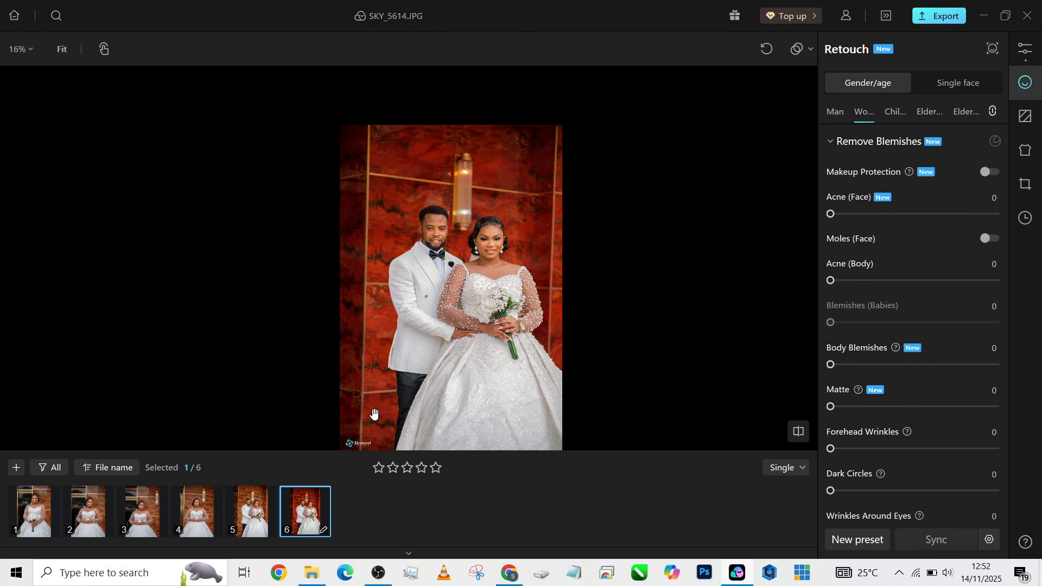
click(427, 227)
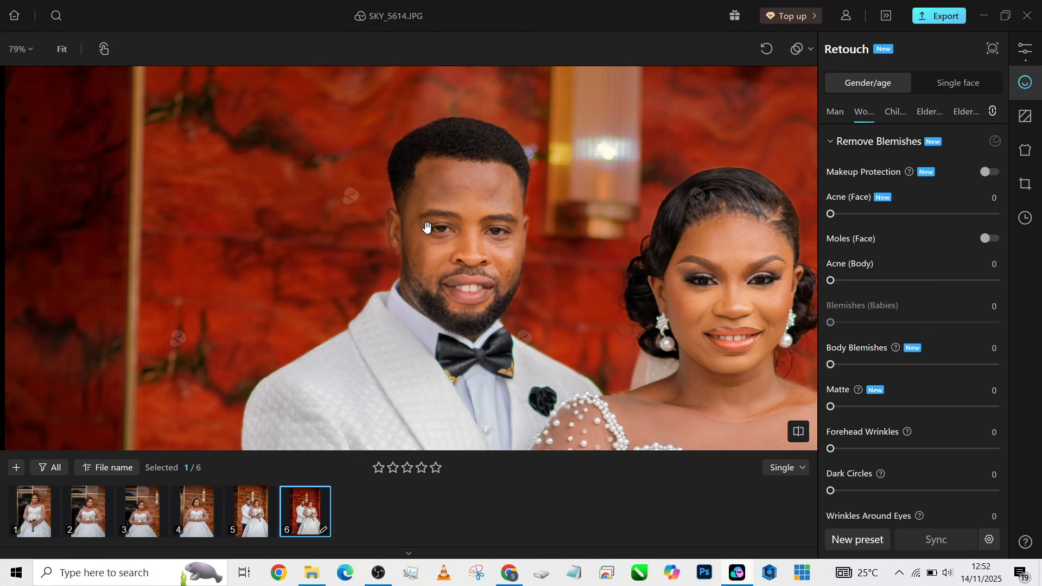
click(372, 203)
click(476, 181)
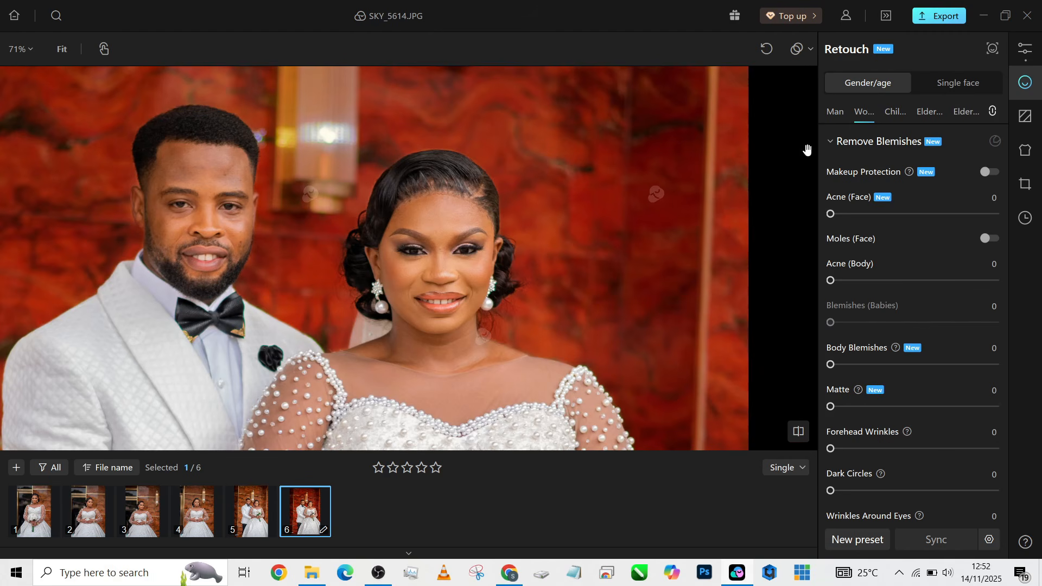
click(991, 50)
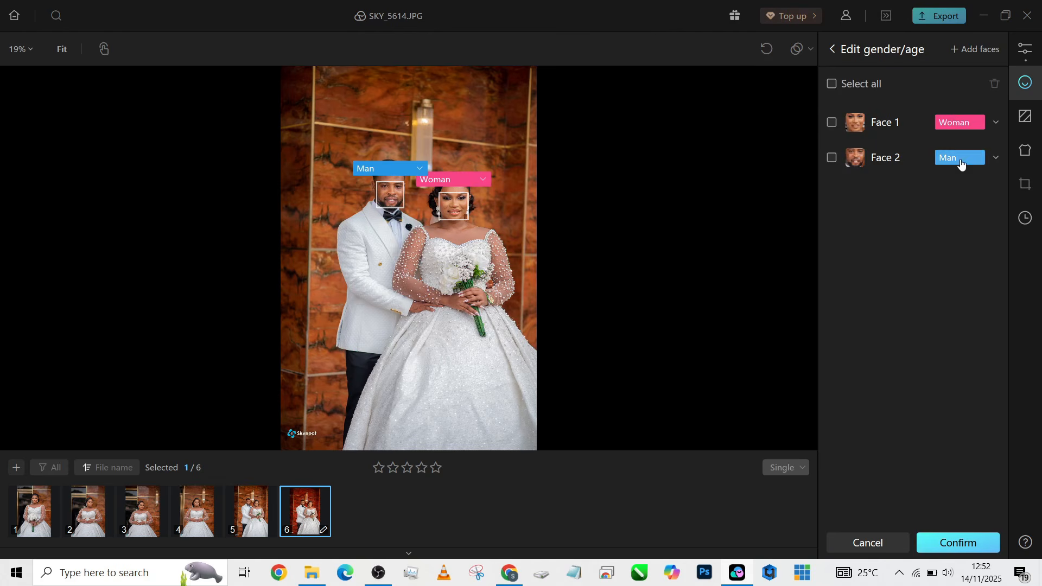
click(955, 551)
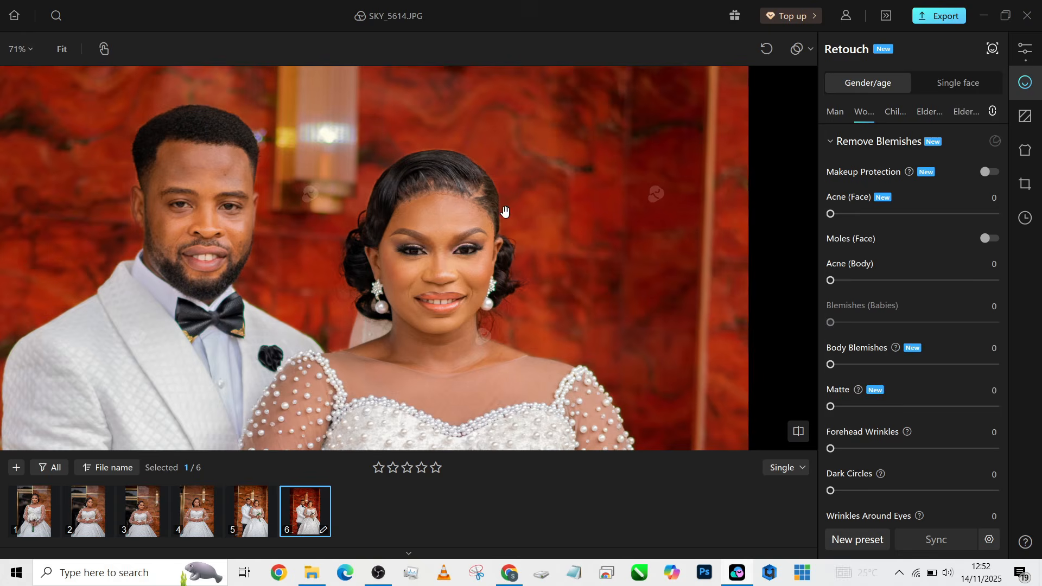
scroll(461, 304, down, 5)
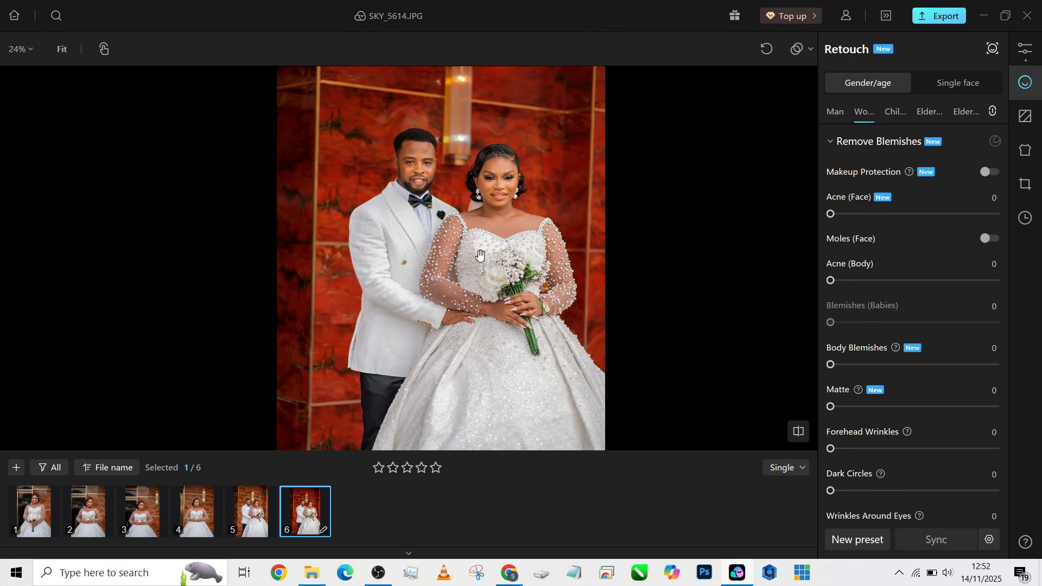
scroll(480, 256, down, 1)
scroll(480, 256, up, 1)
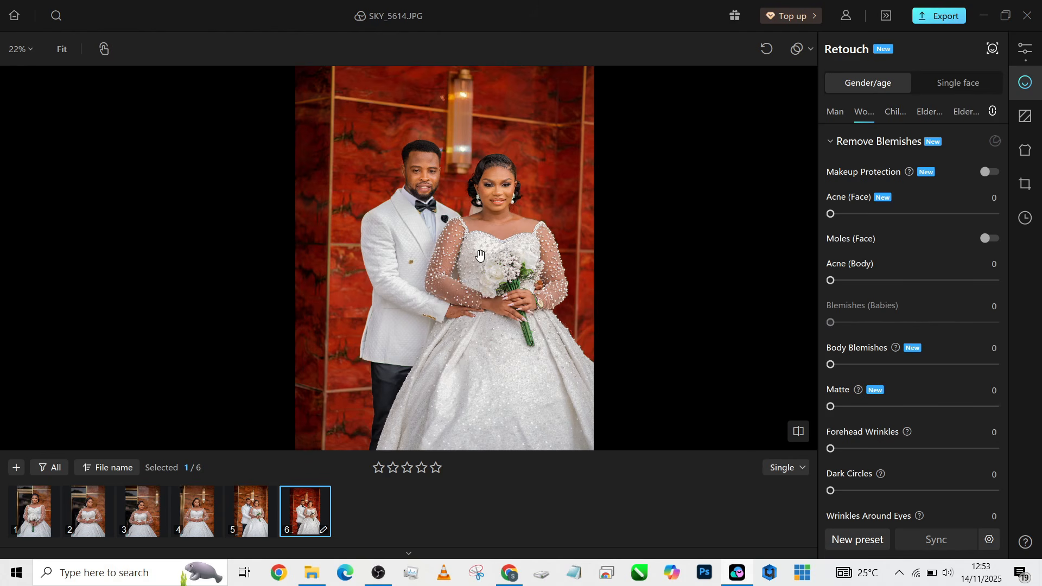
scroll(480, 254, up, 6)
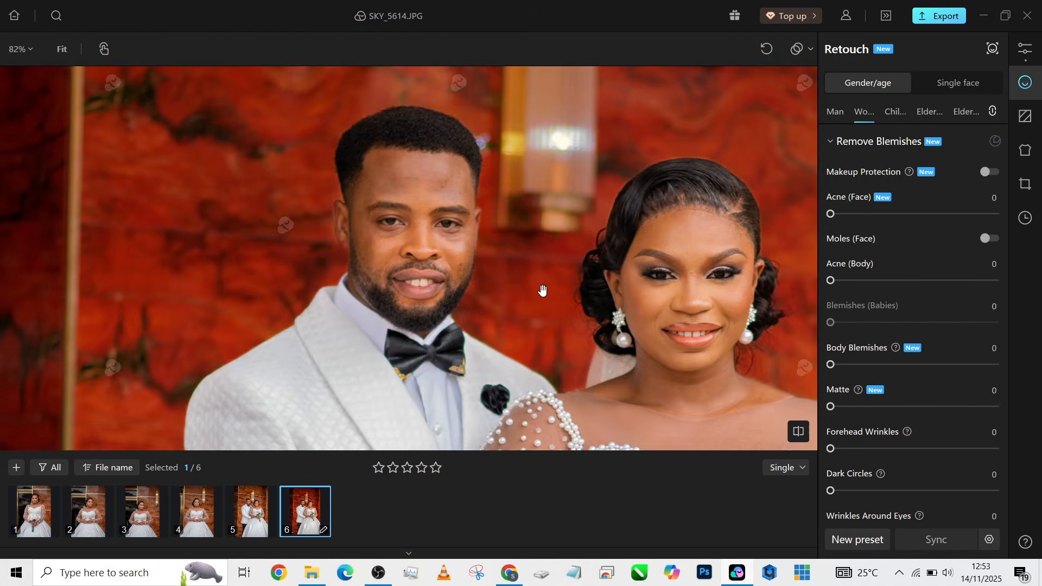
scroll(626, 301, up, 2)
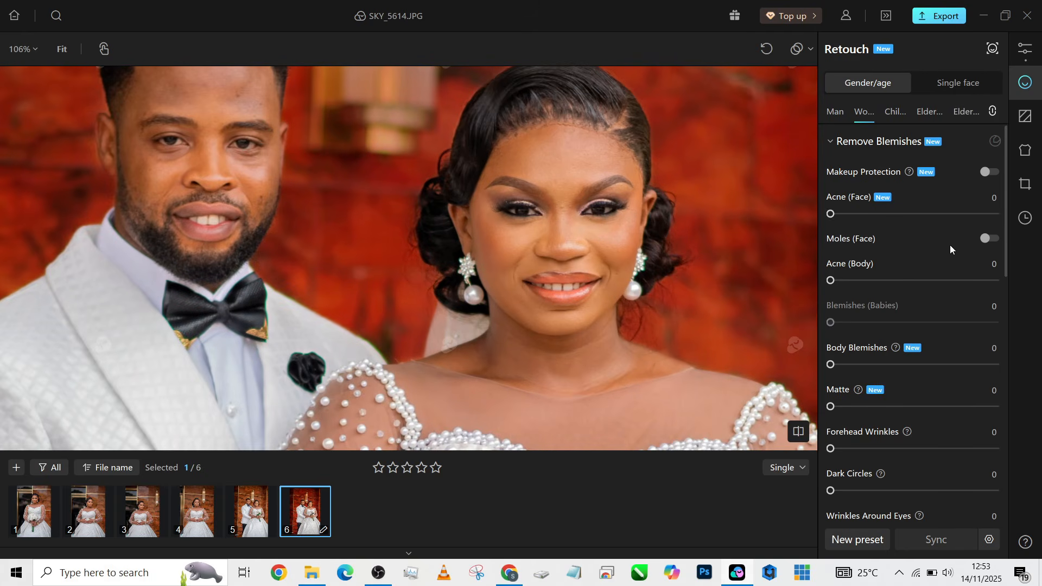
Max out face and body Acne and Body Blemishes, enable Moles, and set Matte 11
drag(923, 215, 1002, 214)
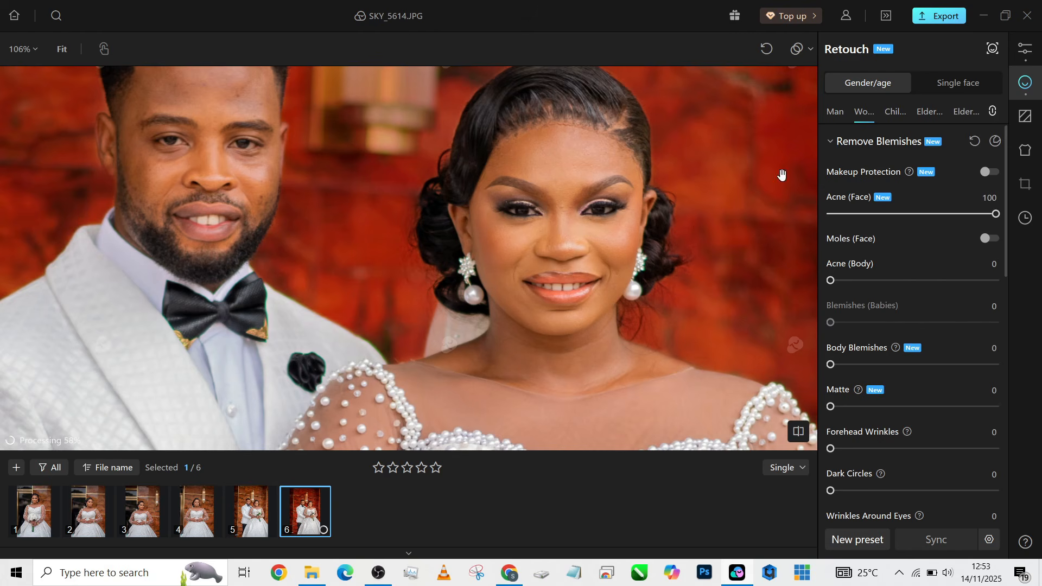
drag(896, 283, 1028, 289)
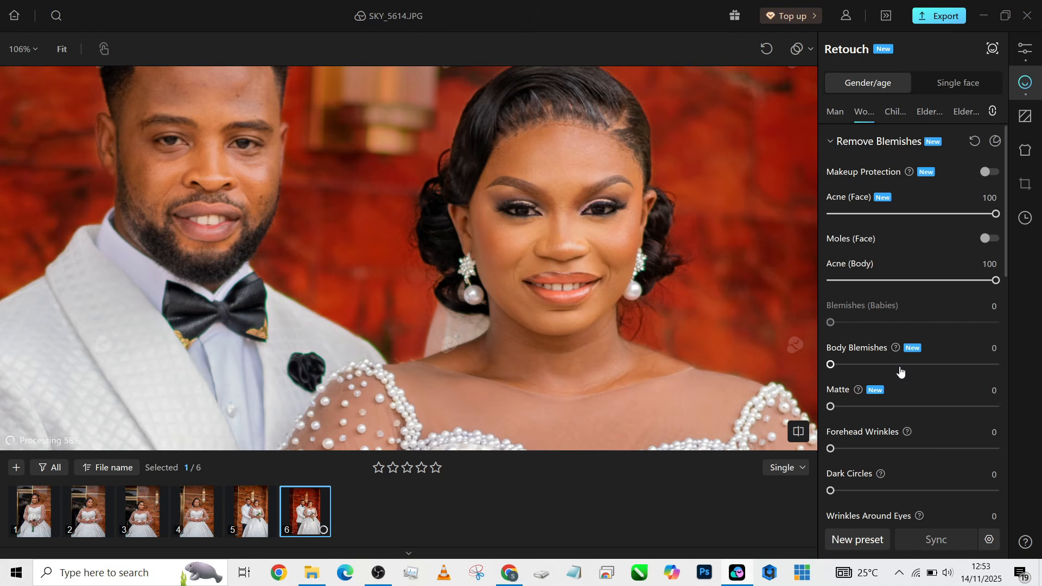
click(988, 238)
drag(891, 366, 1010, 365)
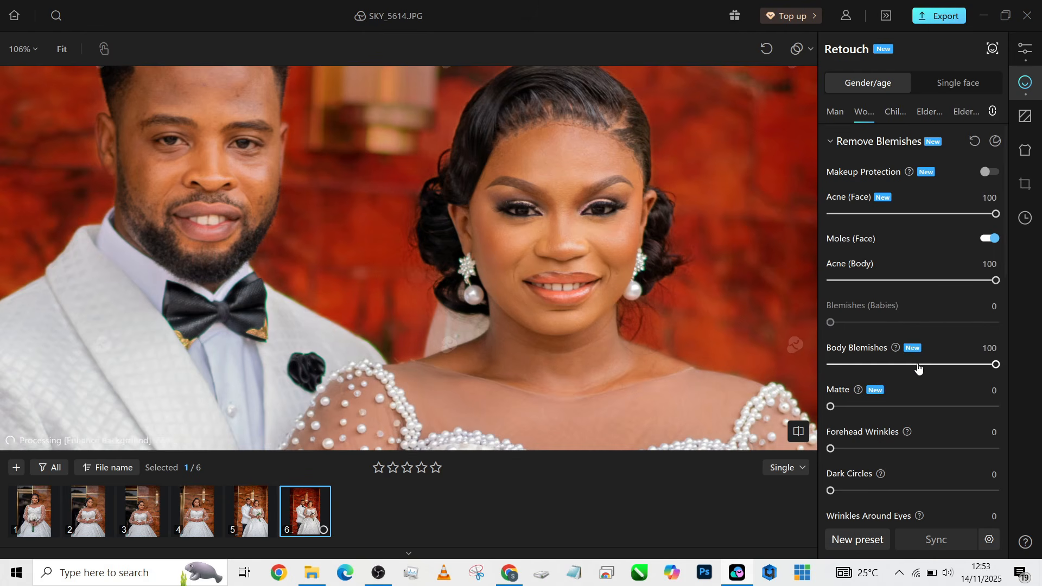
scroll(903, 317, down, 2)
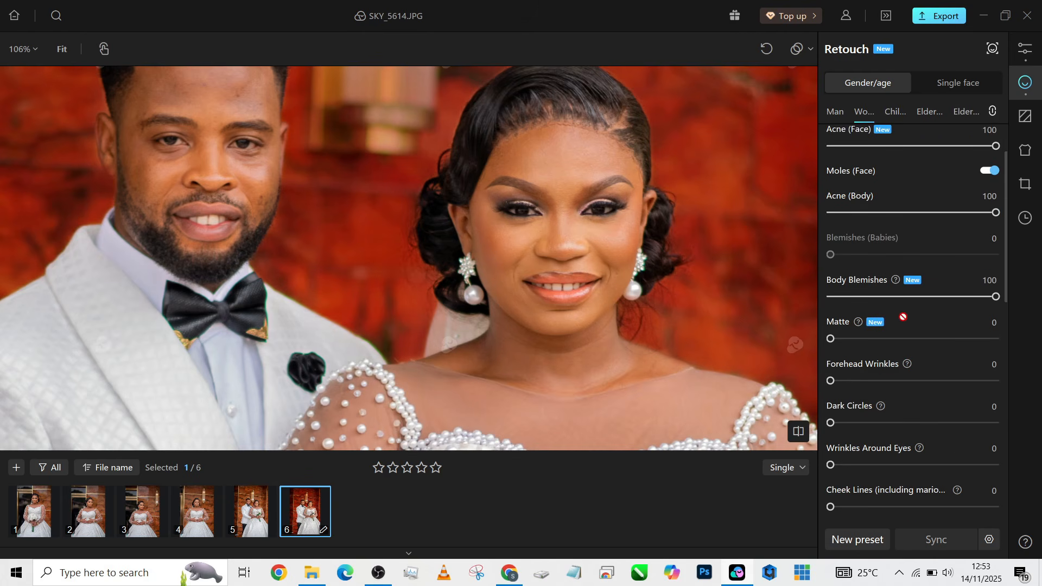
click(848, 339)
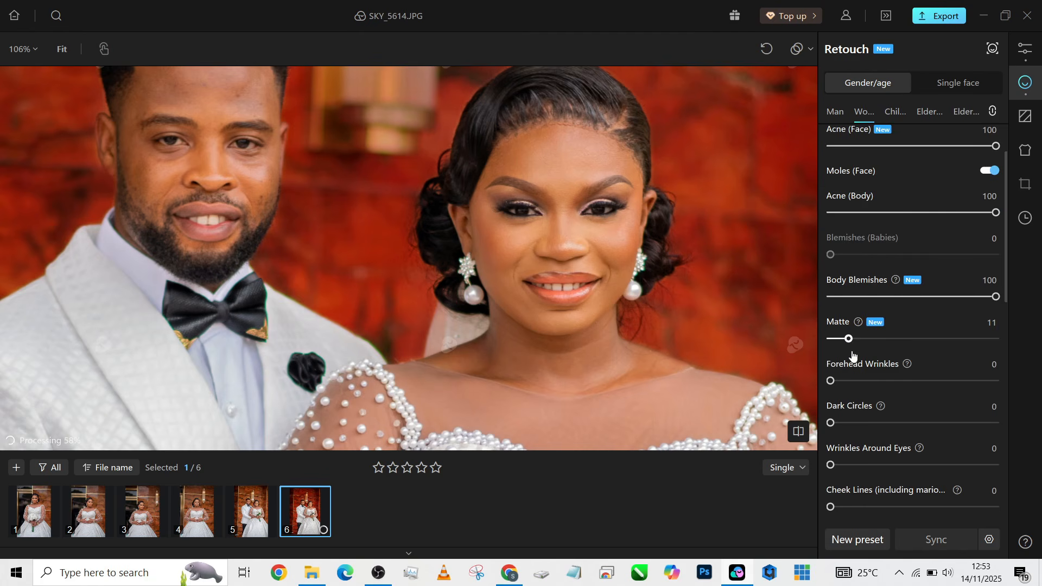
Set Forehead Wrinkles 61, reduce eye wrinkles, Dark Circles 45, Lip Lines 36, Neck Wrinkles 47
drag(886, 381, 932, 381)
drag(889, 424, 905, 423)
scroll(929, 451, down, 2)
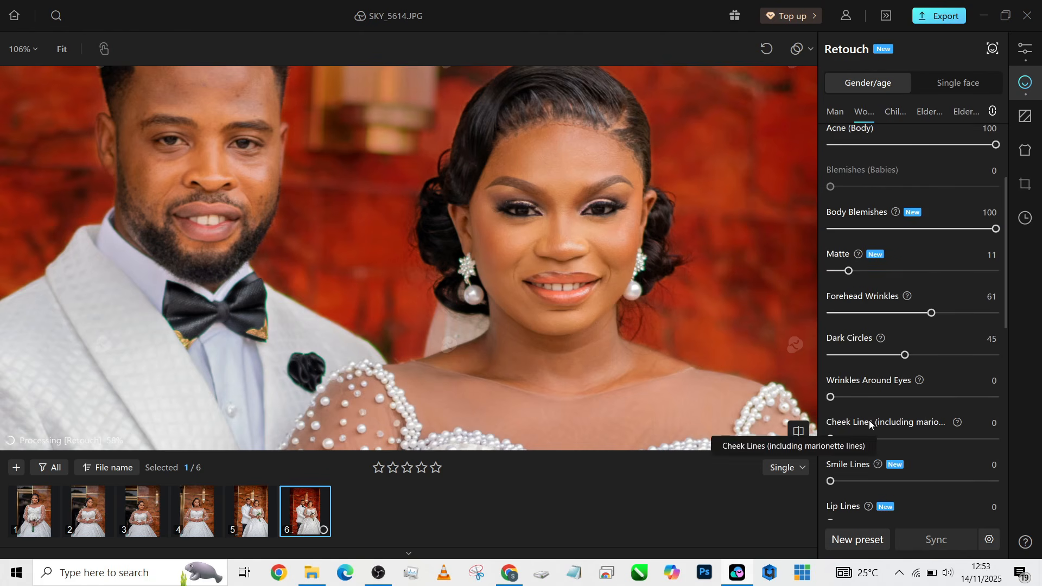
drag(830, 397, 911, 397)
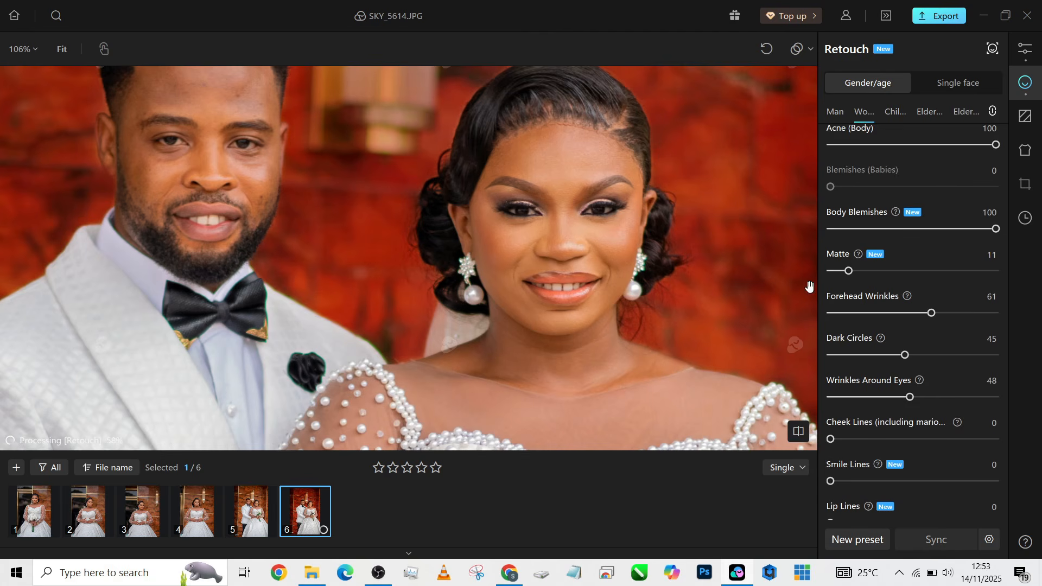
scroll(856, 322, down, 6)
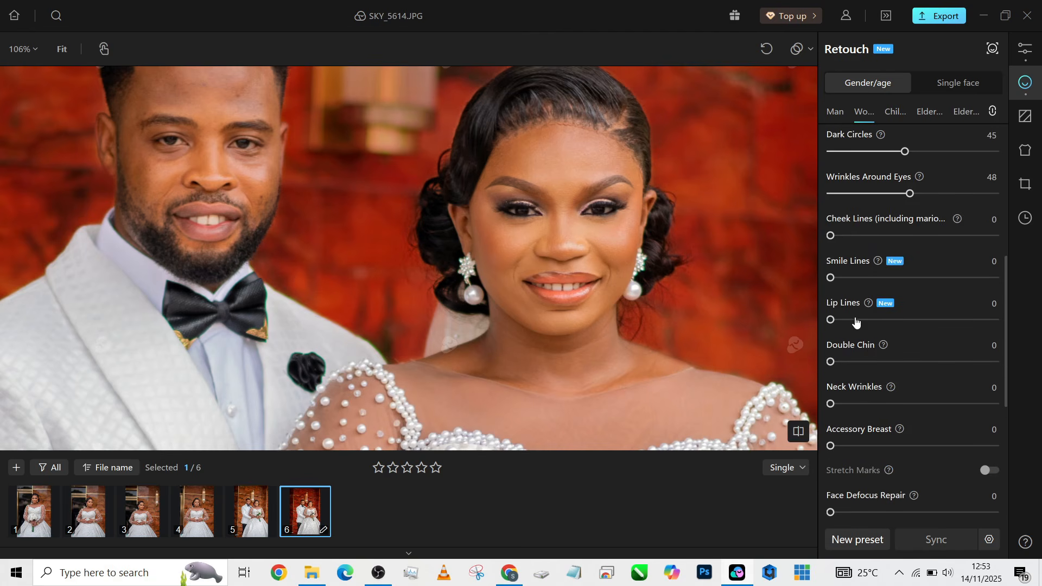
scroll(835, 308, down, 2)
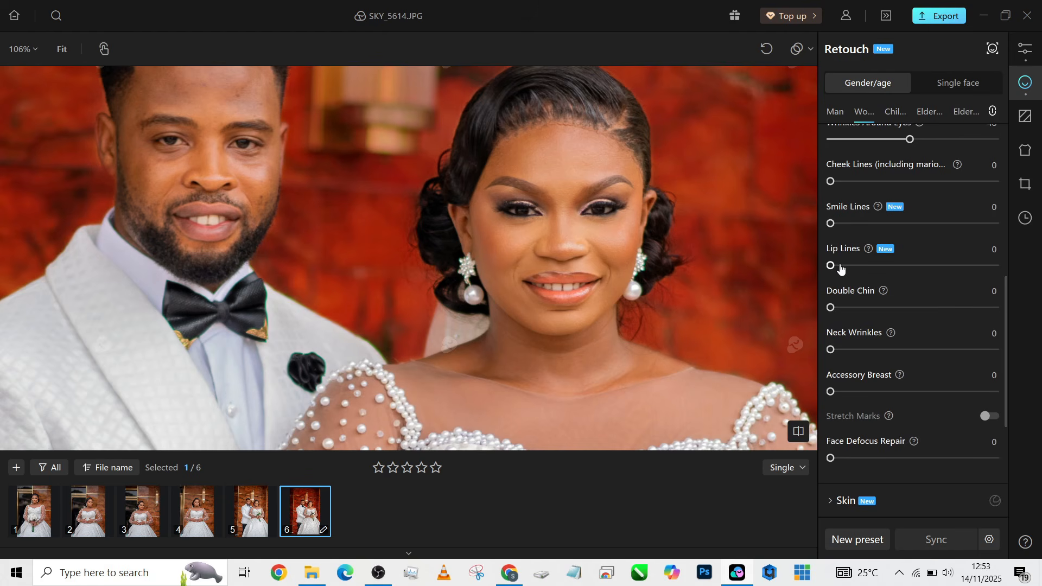
drag(831, 265, 890, 271)
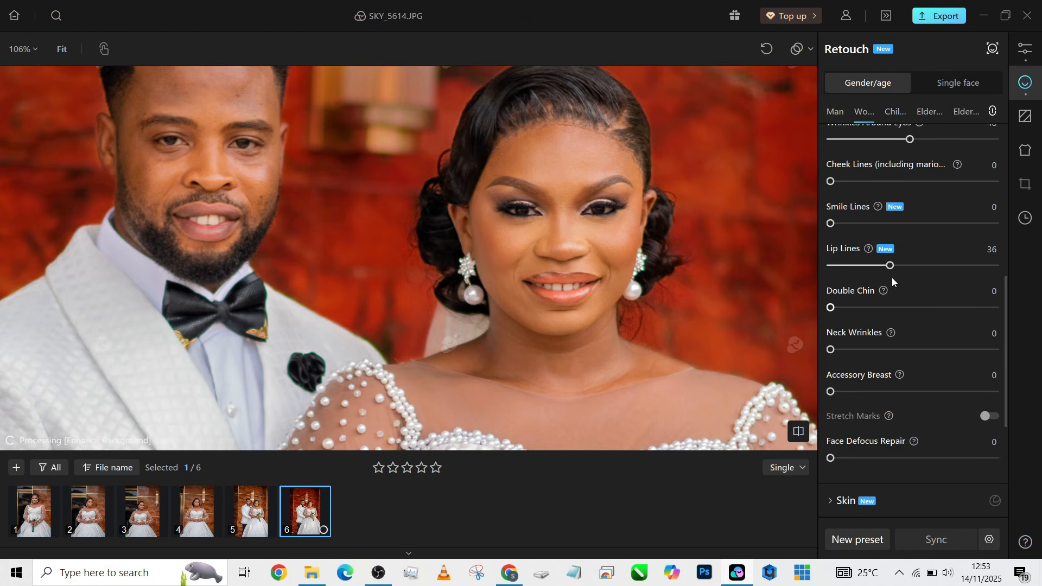
scroll(875, 356, down, 2)
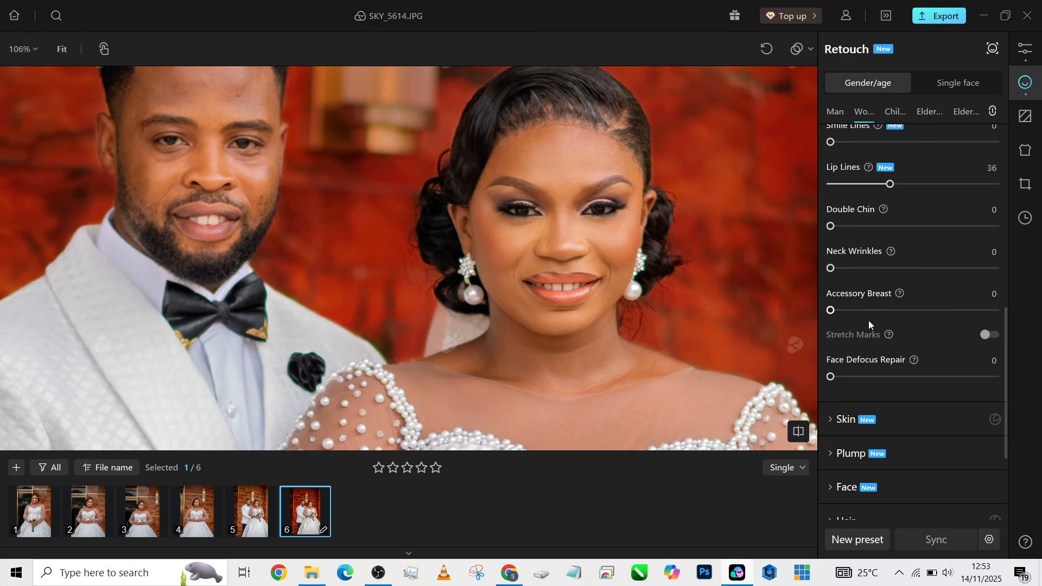
drag(865, 272, 908, 269)
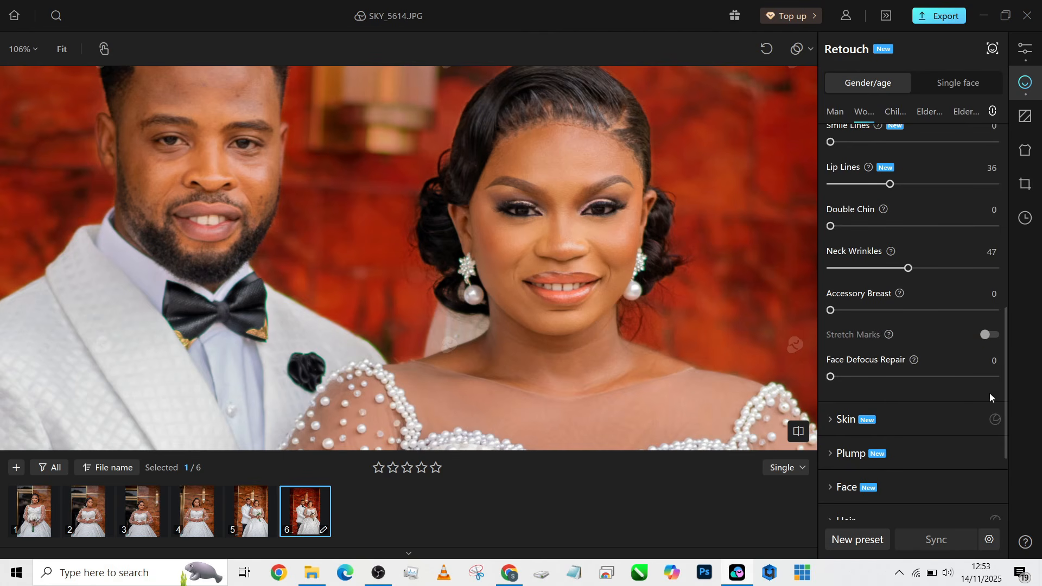
scroll(947, 418, down, 1)
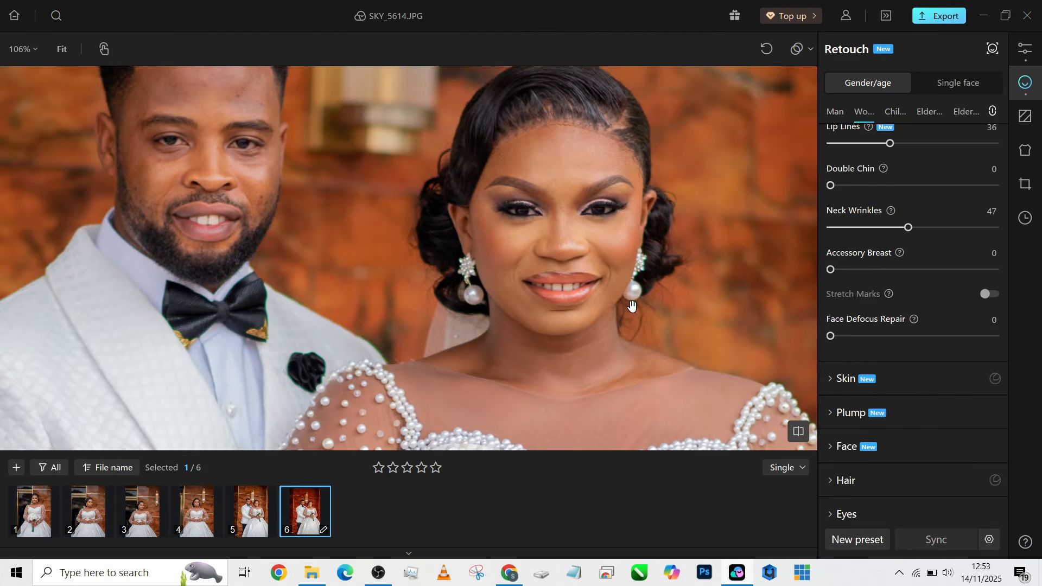
Set Face Frequency Separation 76 with high-frequency 26, Neutral Gray Leveling 70, and Contour 100
click(865, 379)
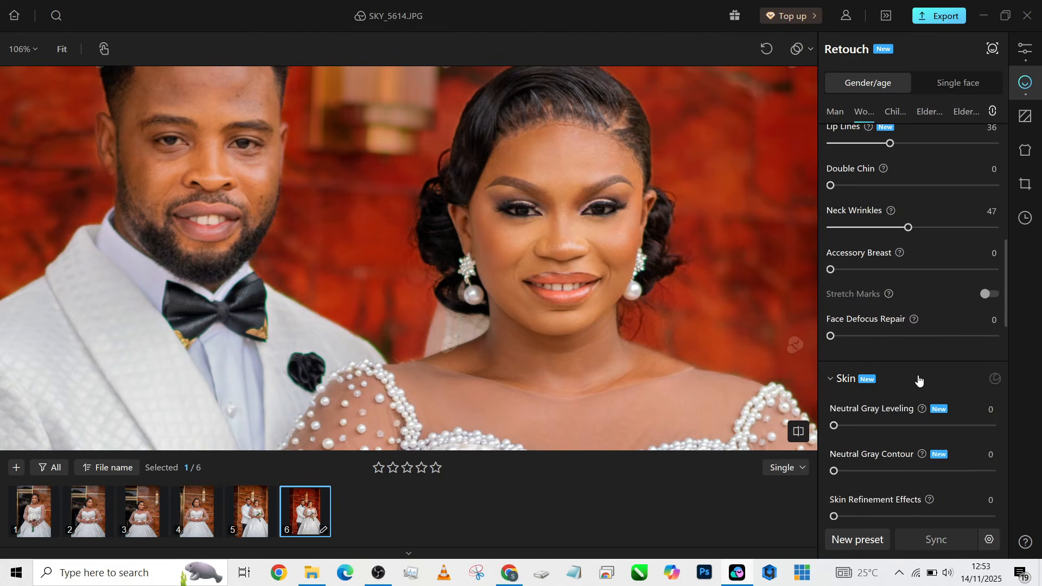
scroll(918, 375, down, 2)
scroll(919, 372, down, 2)
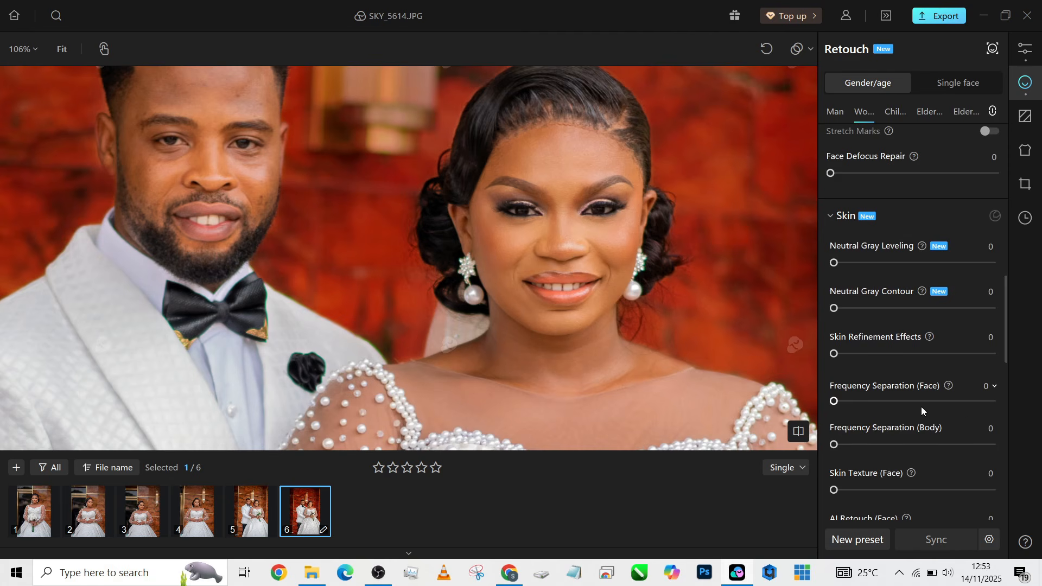
drag(966, 403, 954, 401)
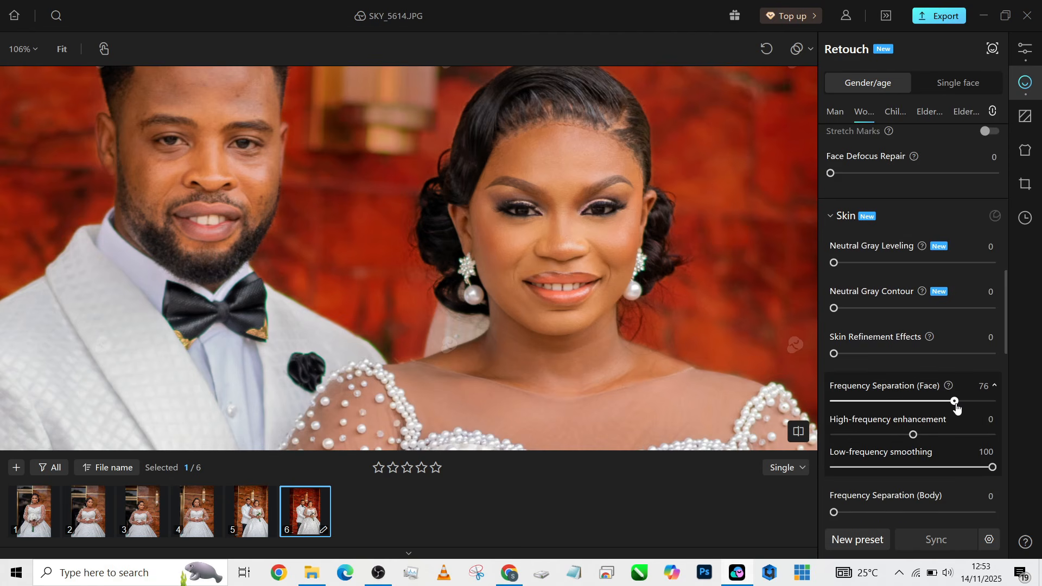
click(922, 439)
drag(922, 439, 934, 437)
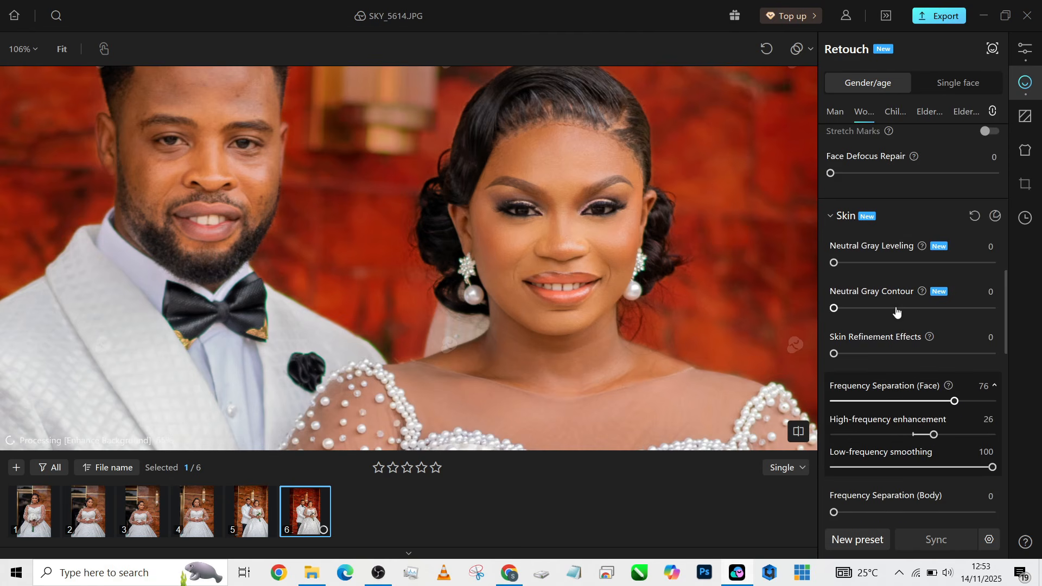
drag(907, 261, 955, 264)
click(963, 263)
click(905, 309)
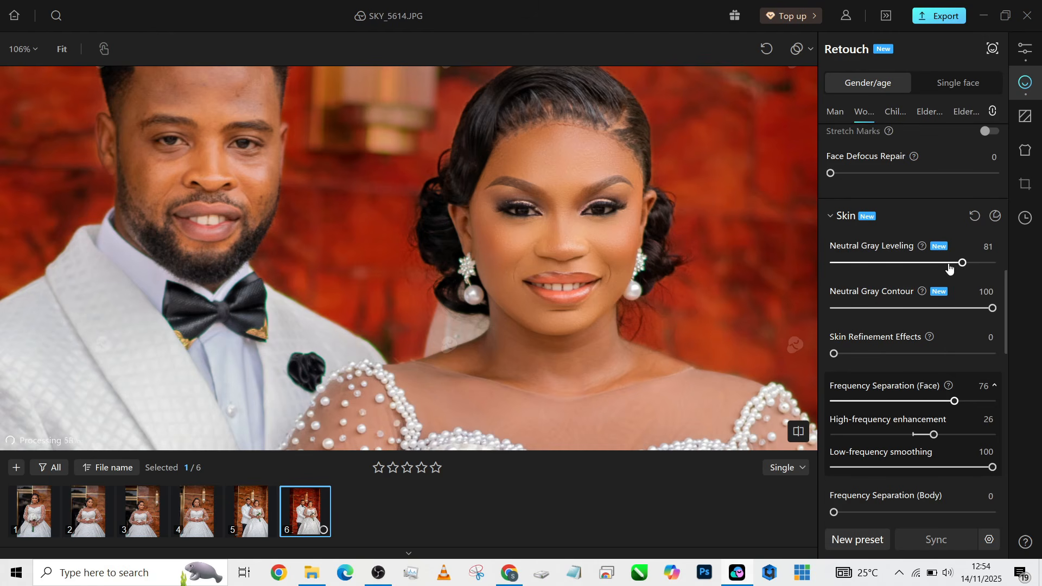
drag(963, 263, 945, 265)
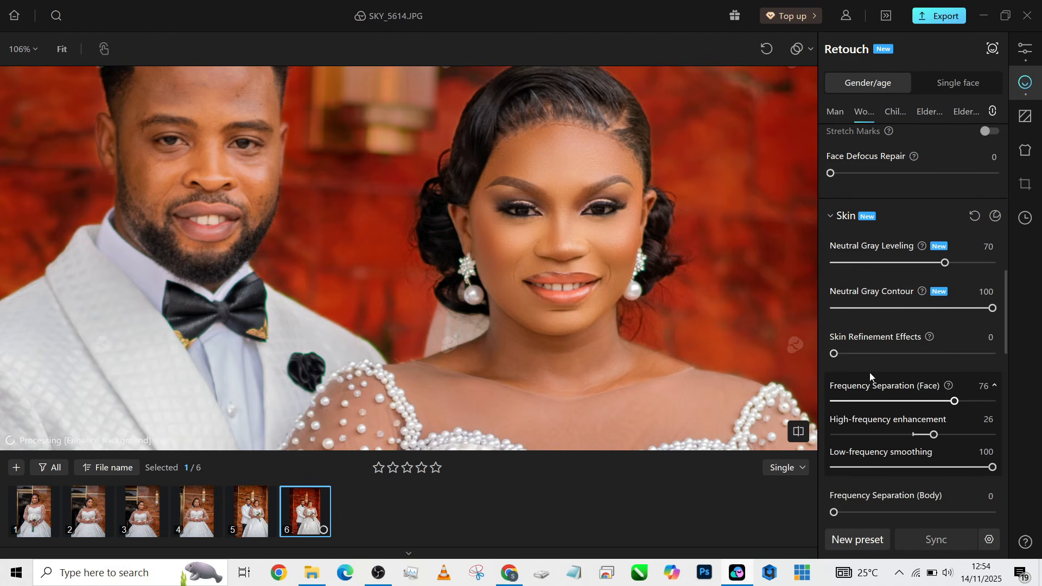
Set Skin Refinement 18, Body Frequency Separation 100, Skin Texture 27 and AI Retouch 17
drag(835, 353, 863, 354)
scroll(872, 395, down, 1)
drag(856, 490, 992, 489)
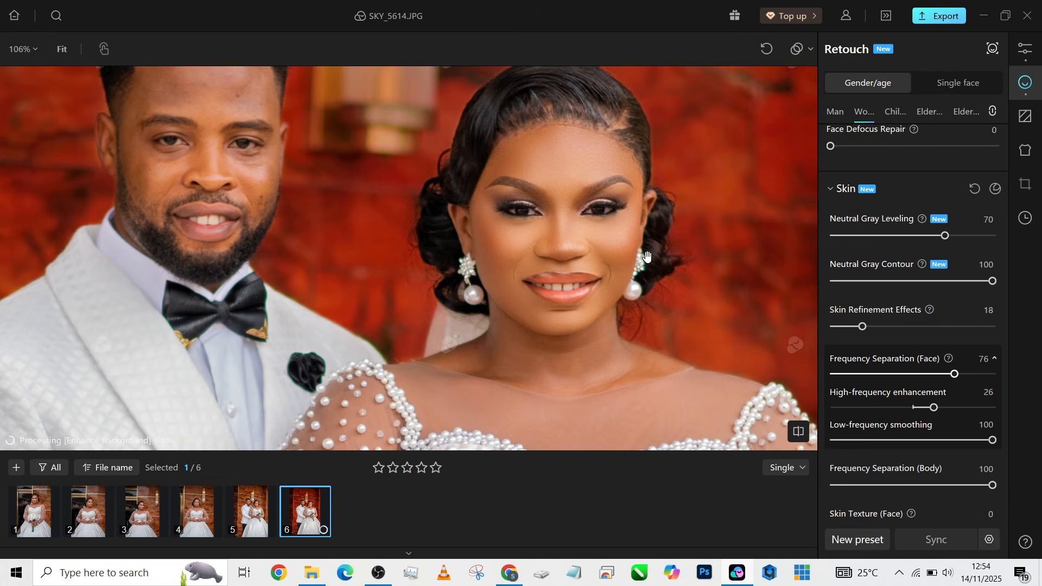
scroll(647, 257, down, 3)
drag(644, 315, 609, 133)
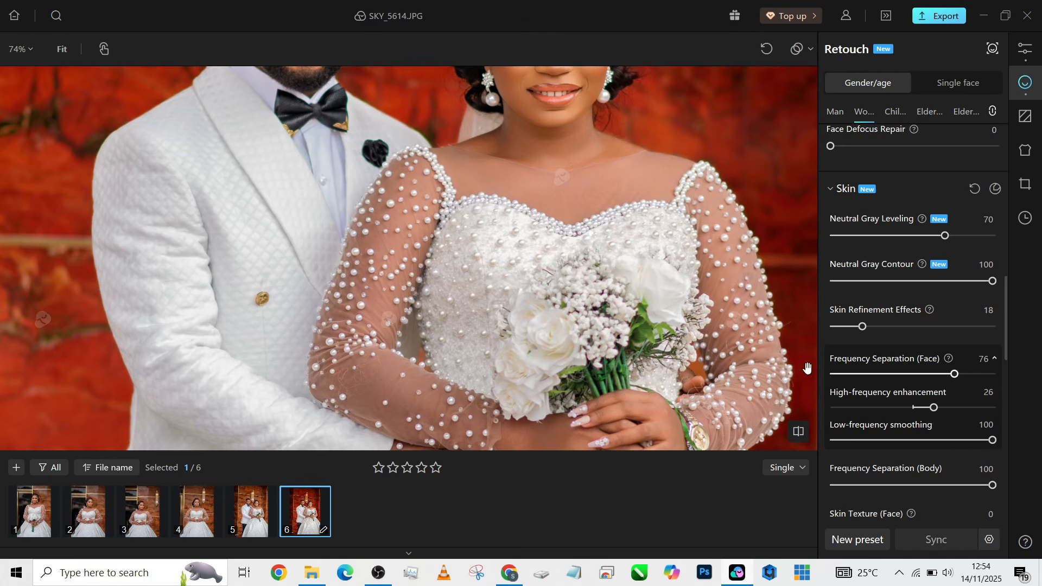
drag(659, 275, 677, 400)
scroll(889, 404, down, 1)
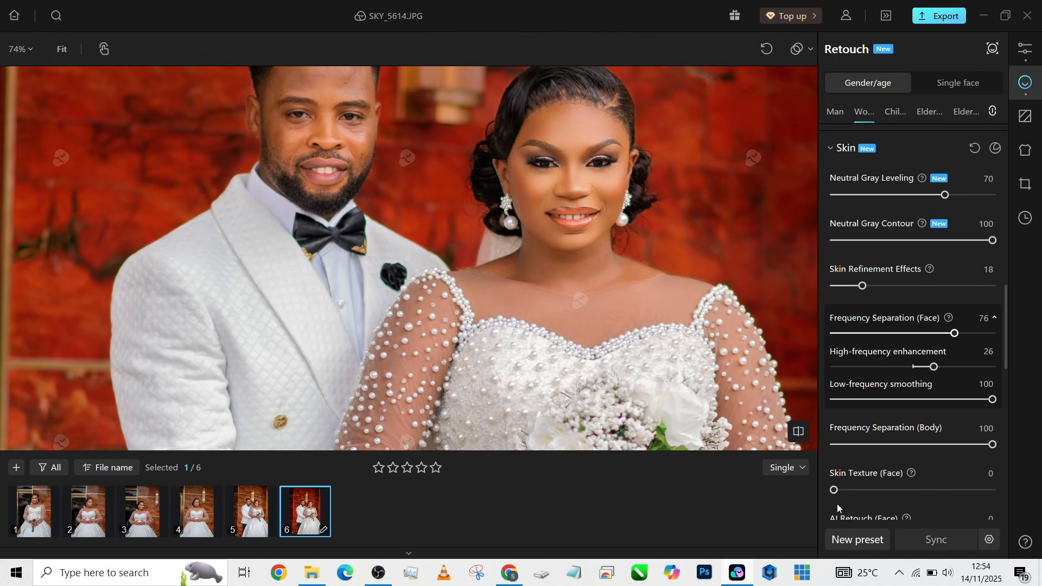
scroll(855, 483, down, 1)
drag(834, 450, 877, 449)
drag(850, 495, 861, 495)
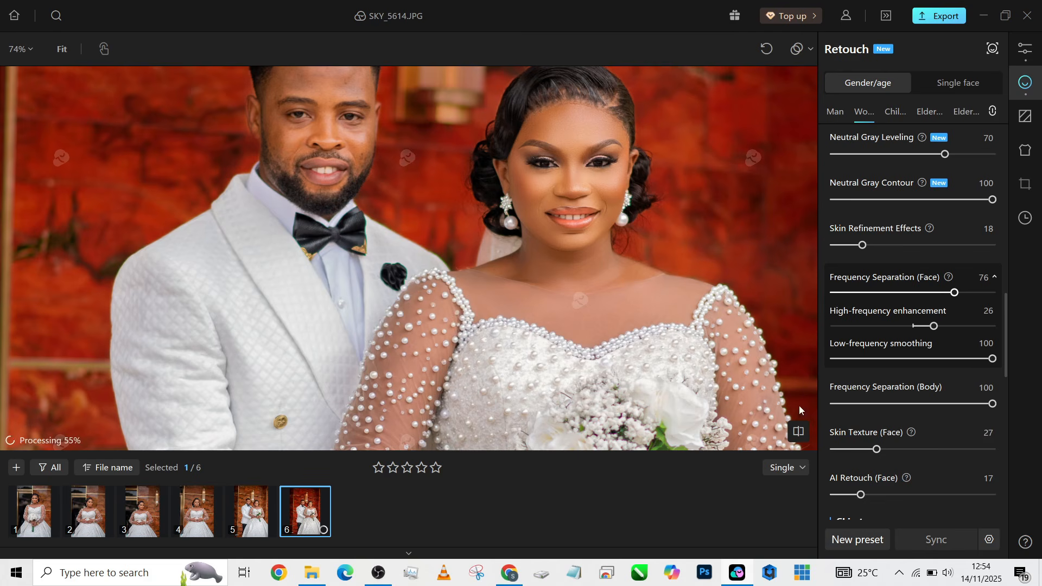
scroll(645, 235, down, 3)
drag(645, 236, 616, 205)
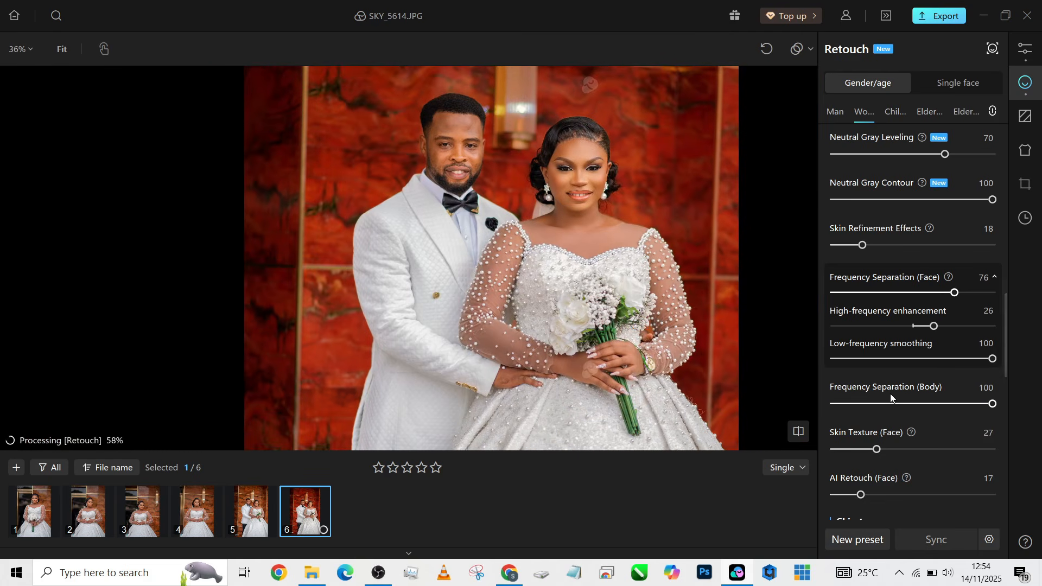
Set Skin Tone Balance to Multiple 56 and Body 29
scroll(891, 393, down, 4)
scroll(890, 393, down, 3)
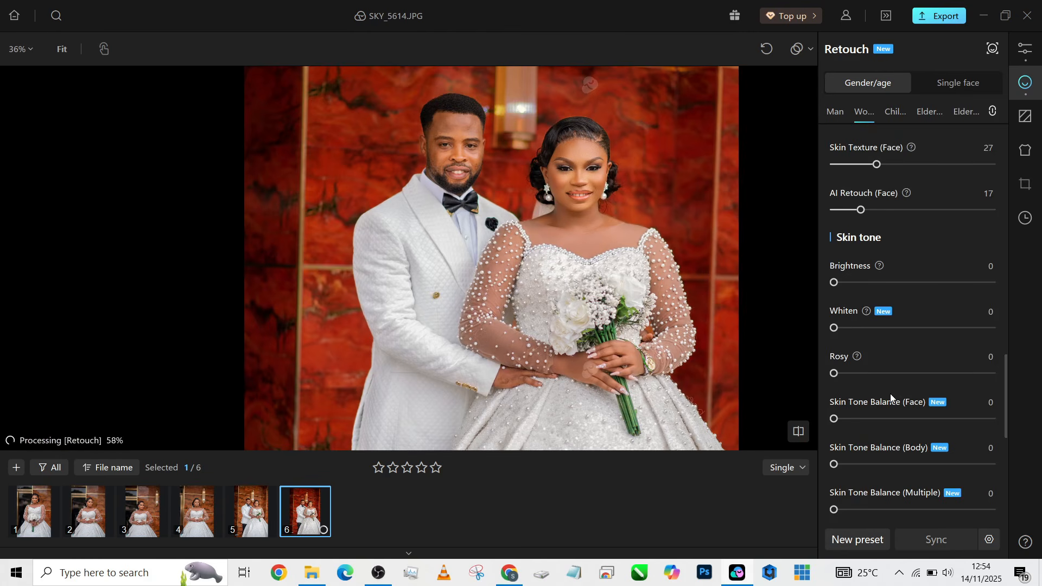
scroll(890, 393, down, 3)
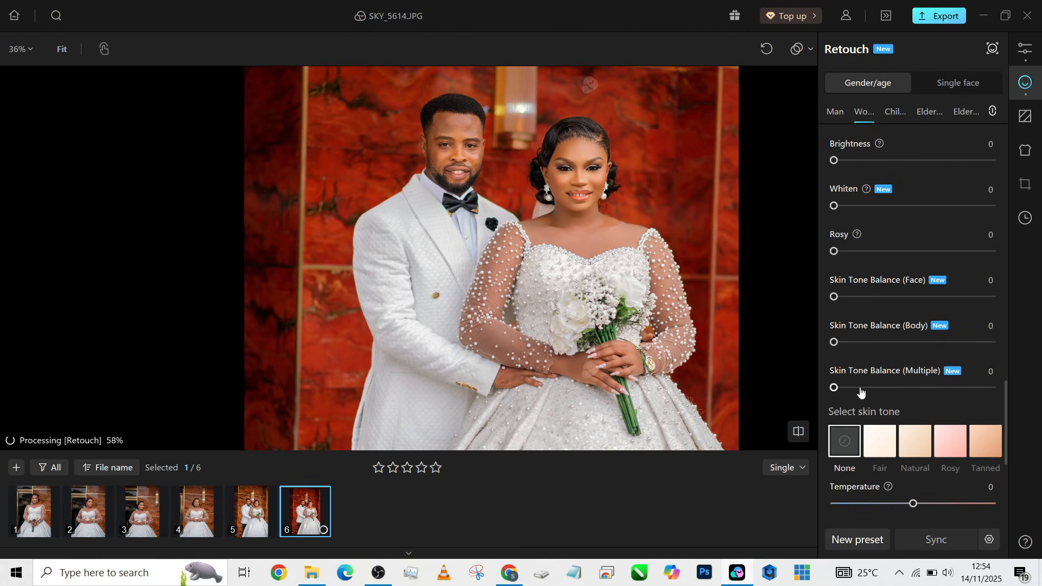
drag(861, 391, 924, 390)
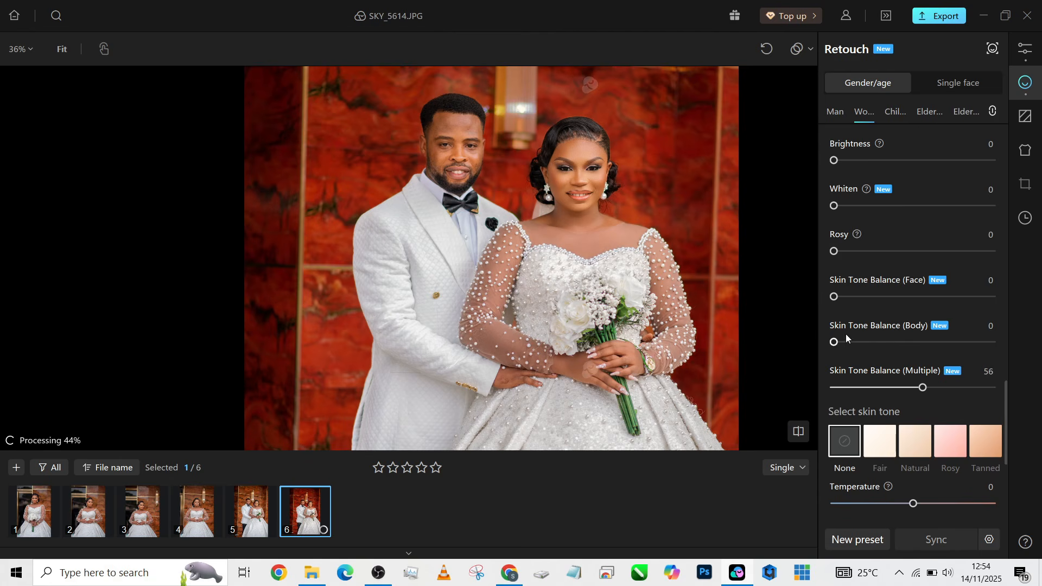
drag(846, 340, 880, 342)
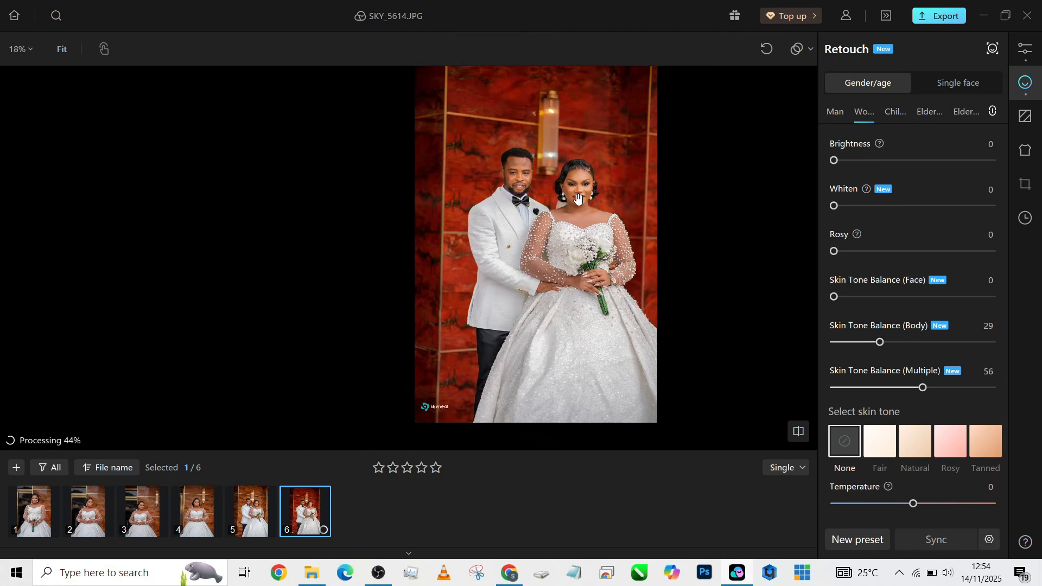
scroll(579, 199, up, 5)
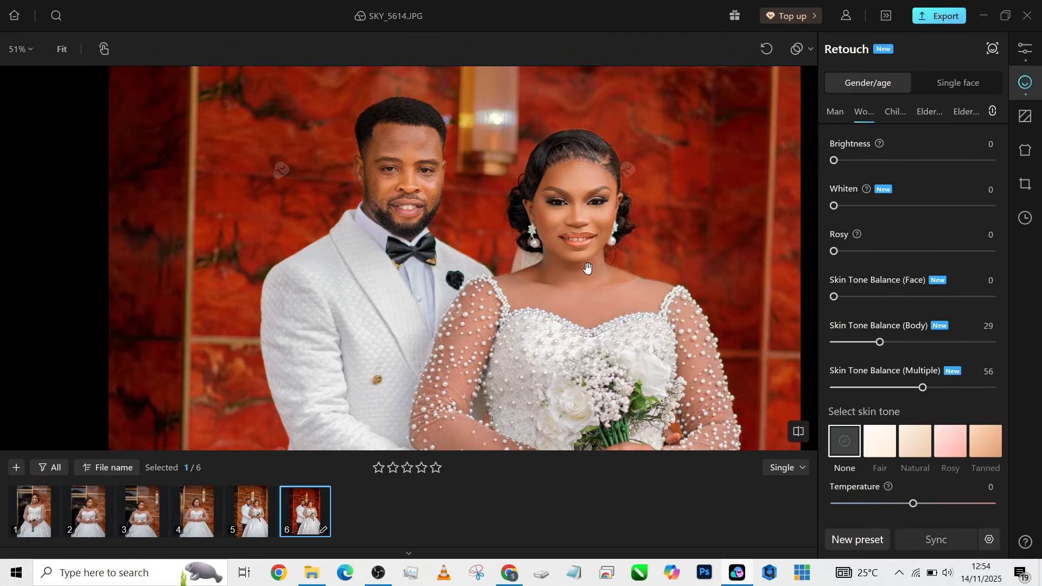
Apply the Natural skin tone at intensity 26 with Temperature 100
click(924, 455)
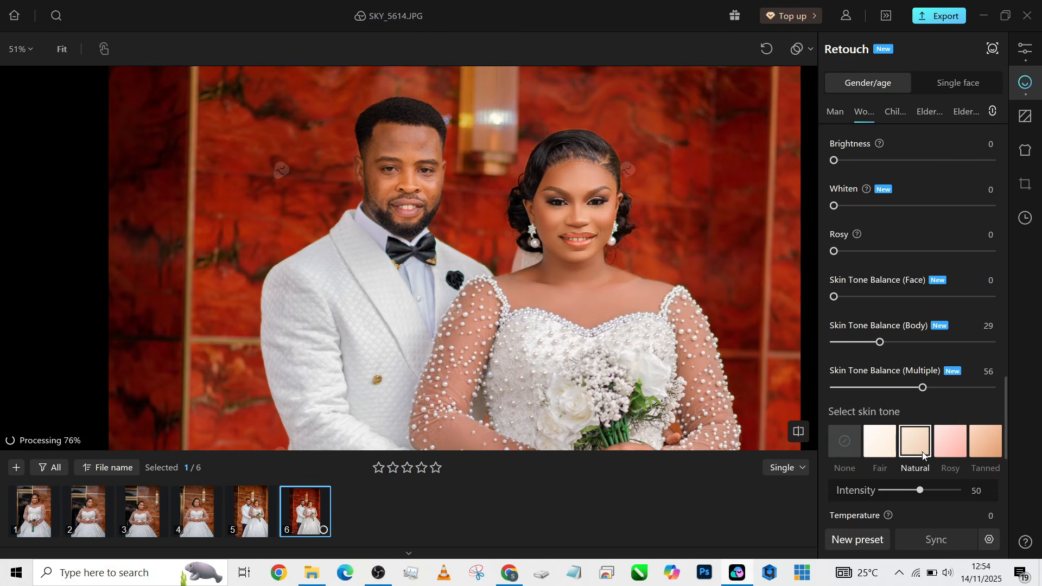
drag(919, 491, 902, 497)
scroll(975, 497, down, 1)
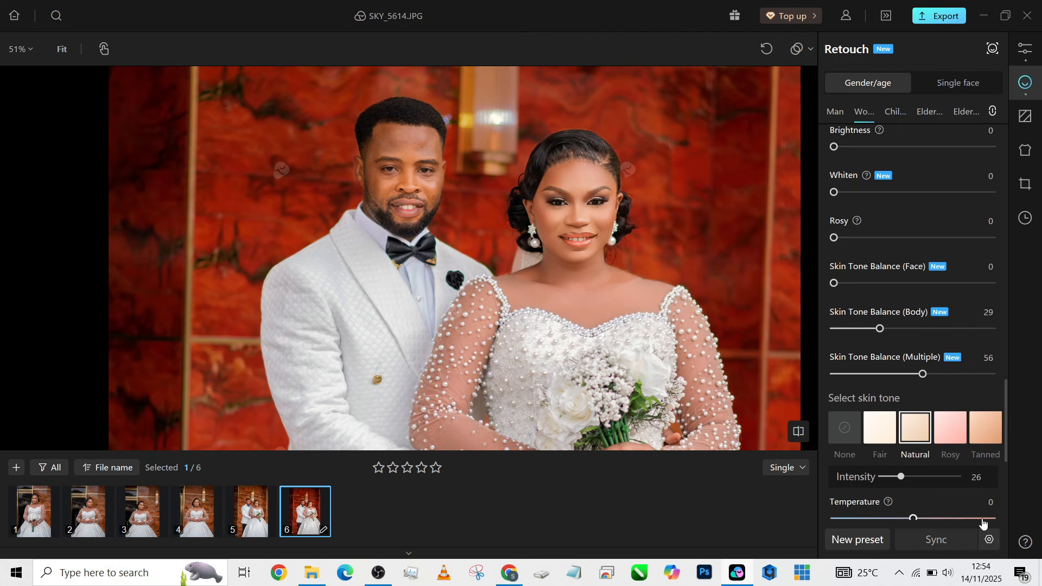
drag(983, 523, 1022, 516)
scroll(640, 236, up, 3)
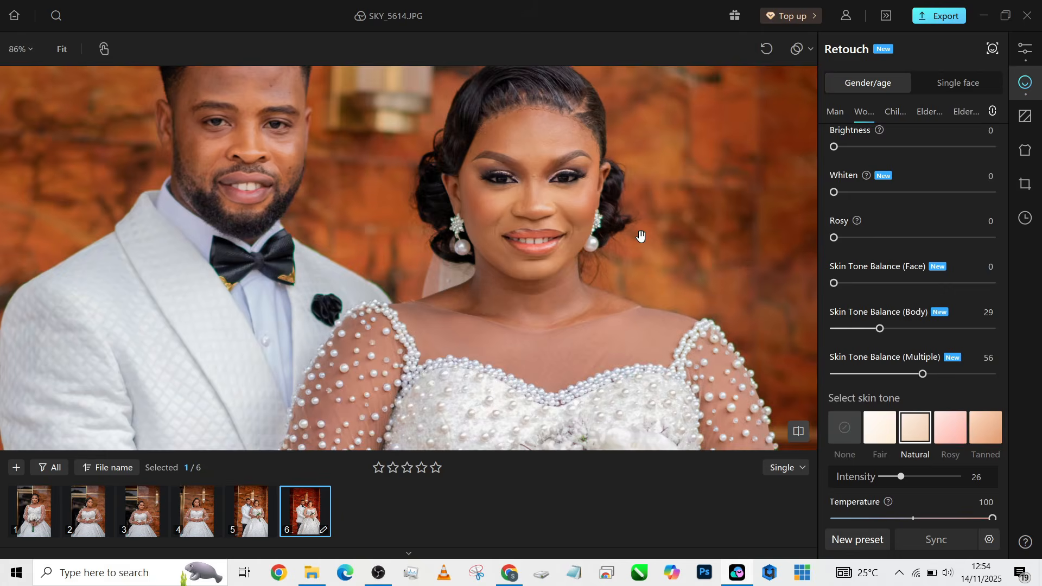
scroll(639, 235, down, 3)
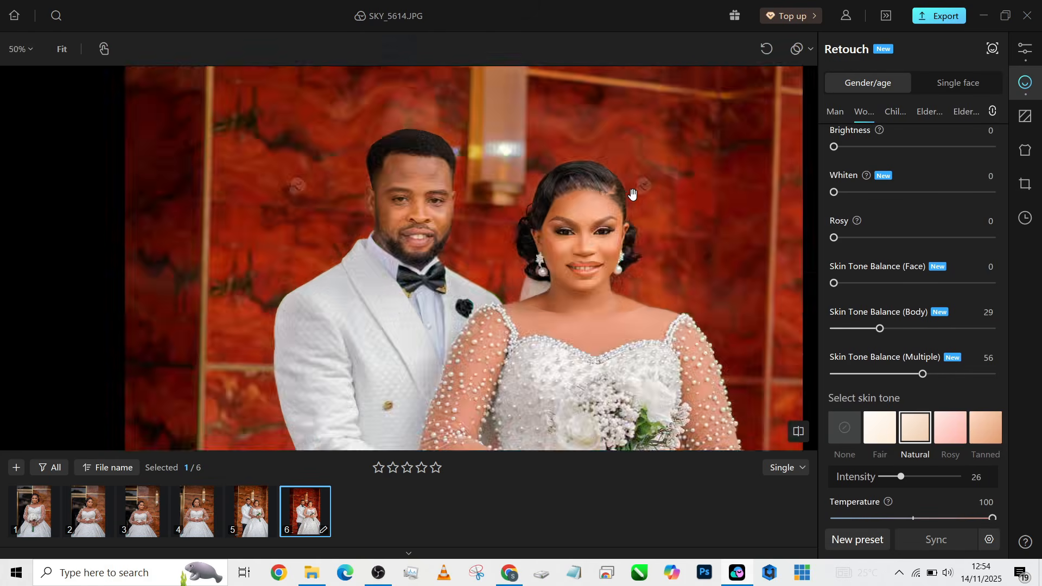
scroll(597, 194, up, 3)
scroll(597, 233, up, 1)
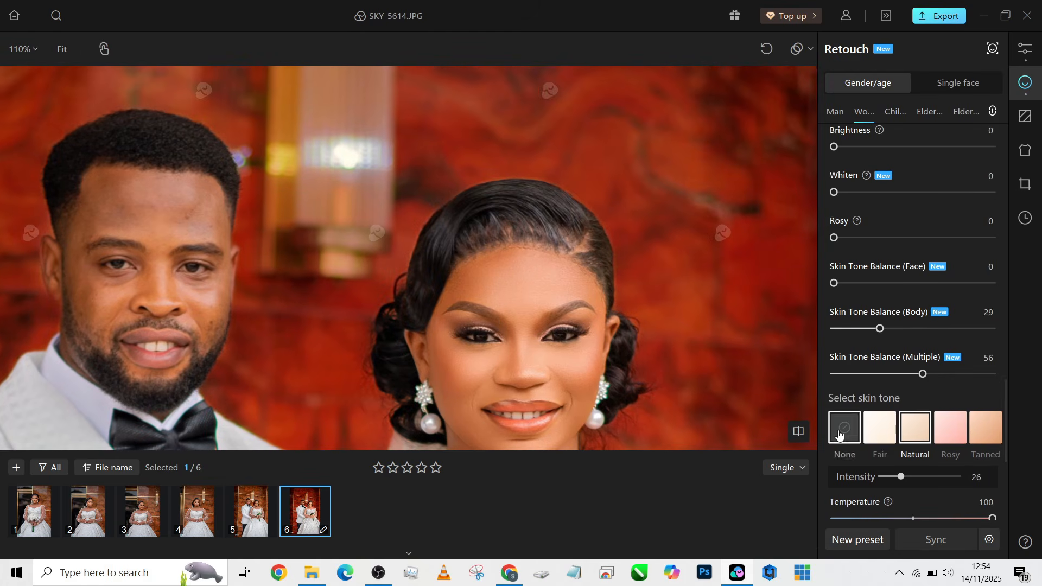
scroll(884, 432, down, 4)
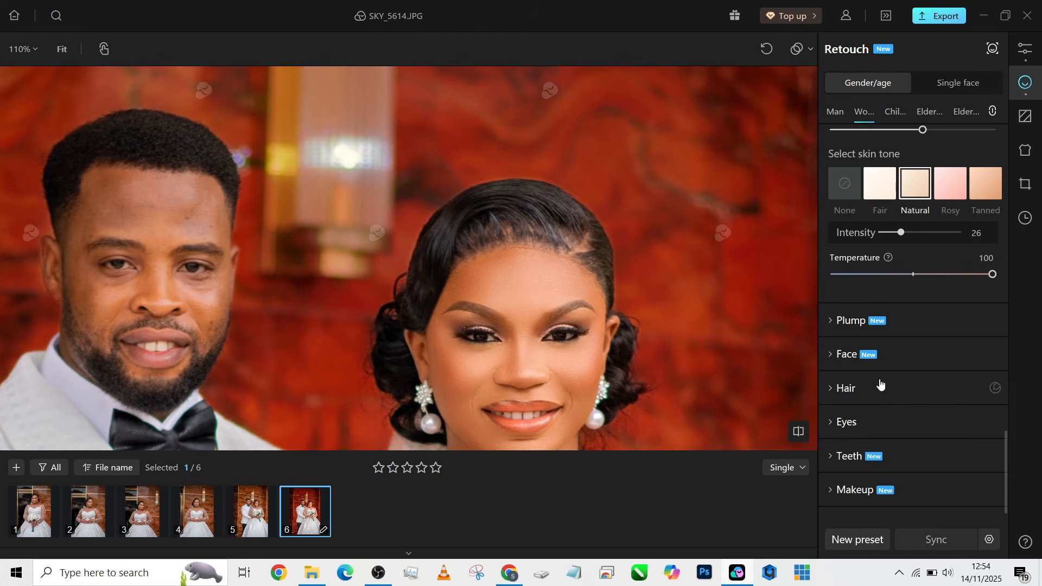
Remove the bride's stray hairs at 100 and soften her hair to 44
click(880, 384)
scroll(880, 395, down, 1)
drag(834, 370, 1005, 382)
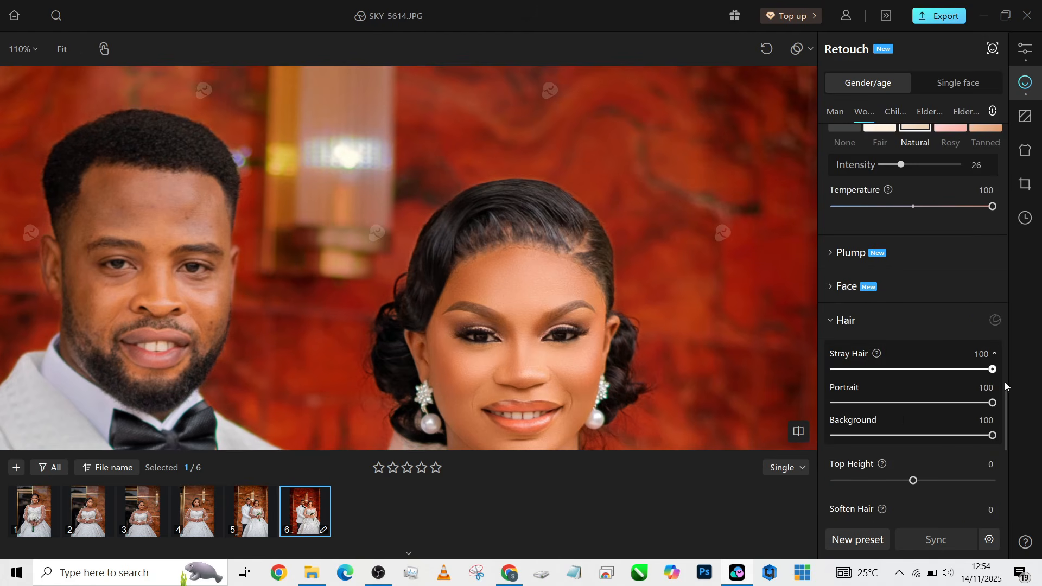
scroll(882, 429, down, 1)
click(875, 459)
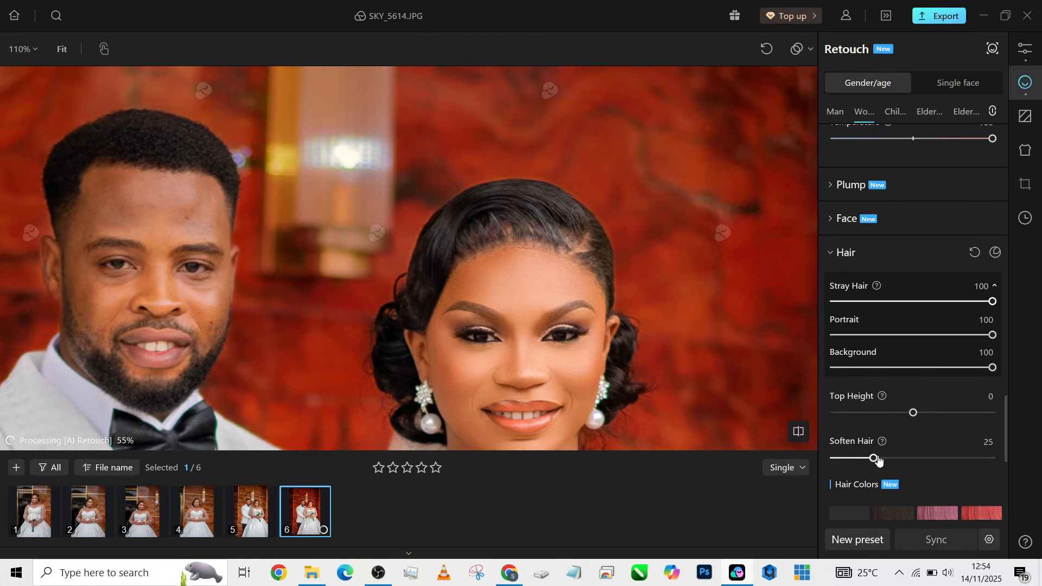
drag(875, 459, 904, 458)
Tint the bride's hair with Hair Color 06 at intensity 31
scroll(971, 413, down, 3)
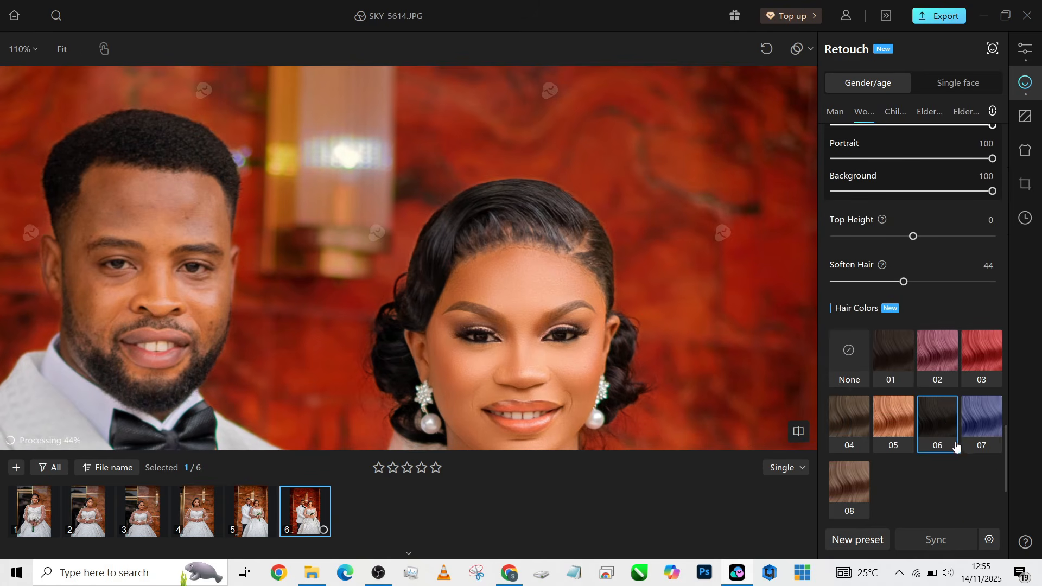
click(947, 423)
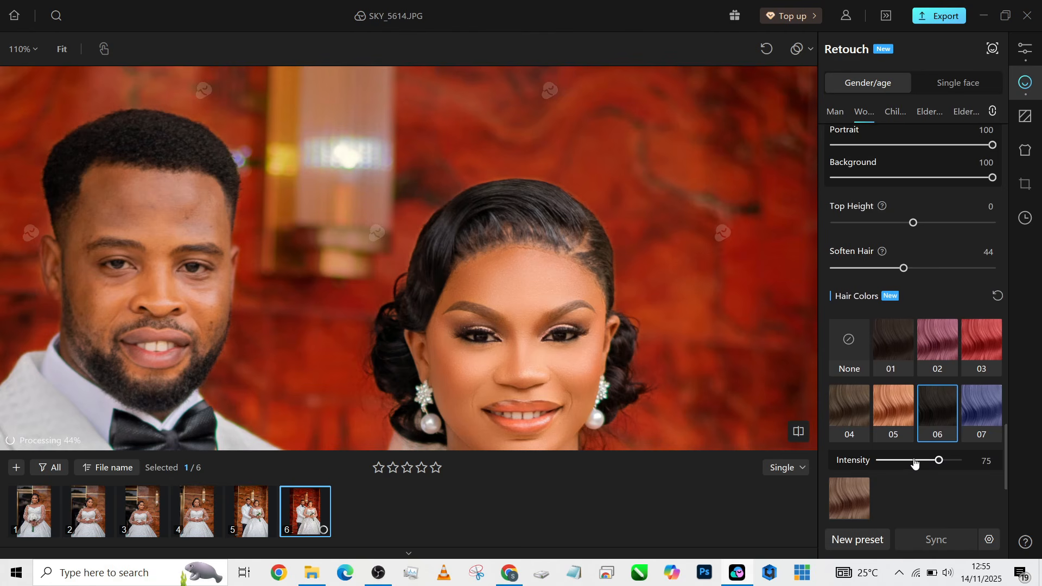
drag(916, 463, 905, 463)
scroll(623, 278, down, 3)
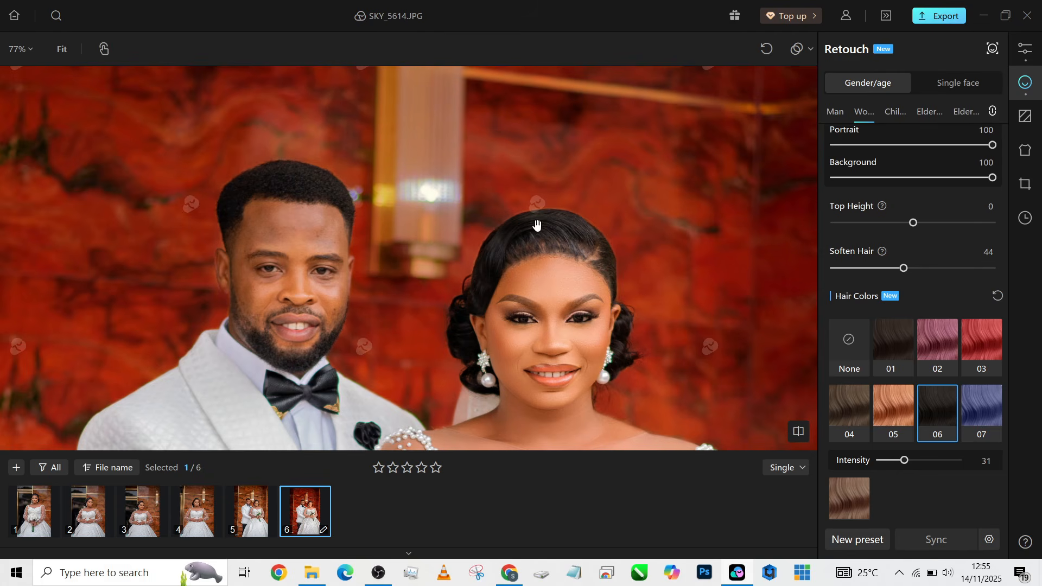
scroll(536, 350, up, 2)
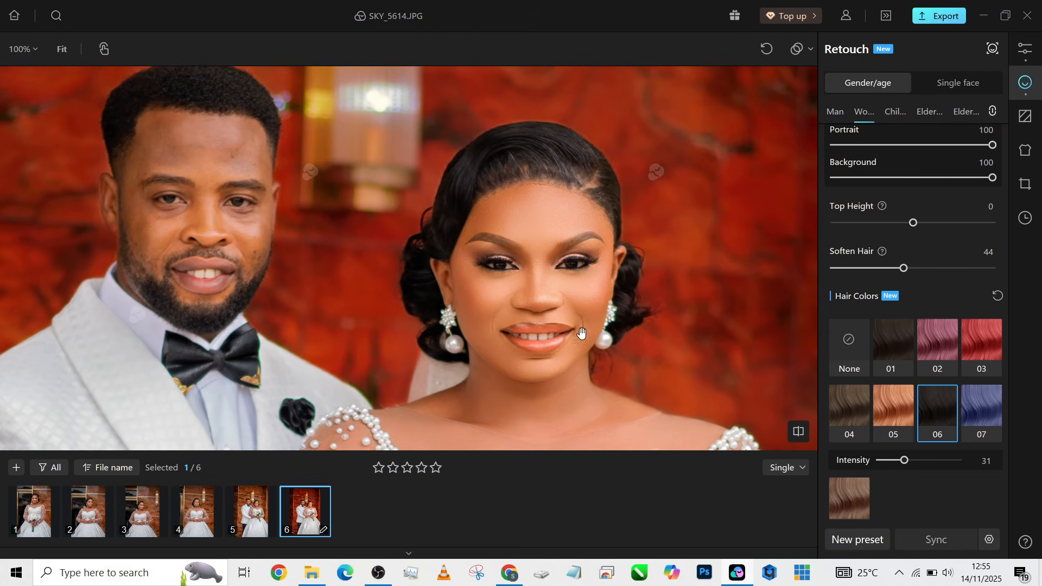
scroll(864, 407, down, 3)
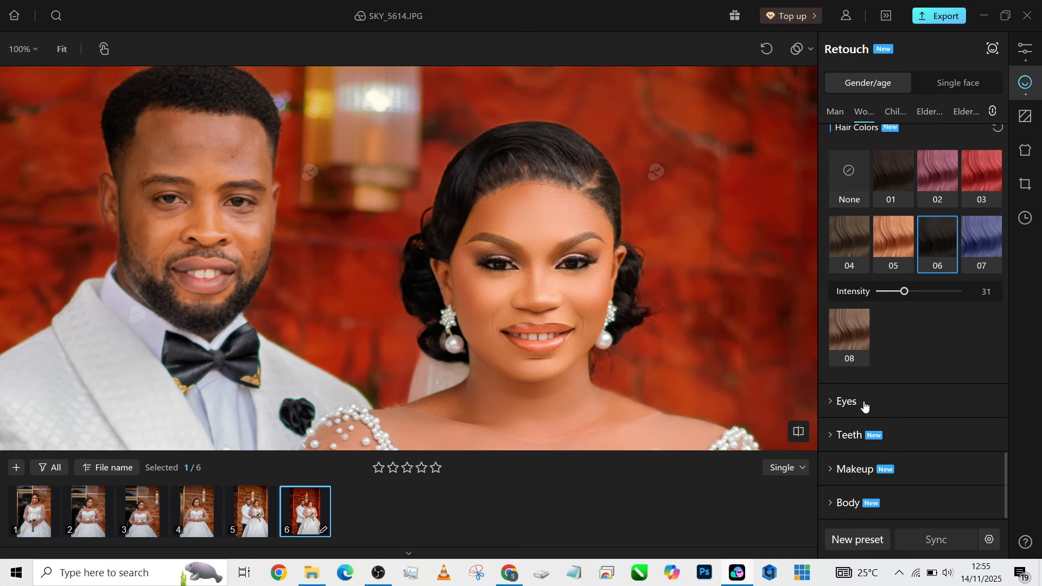
Set the bride's Enhance Eyebrows, Eye Makeup and Shadows to 100
click(849, 473)
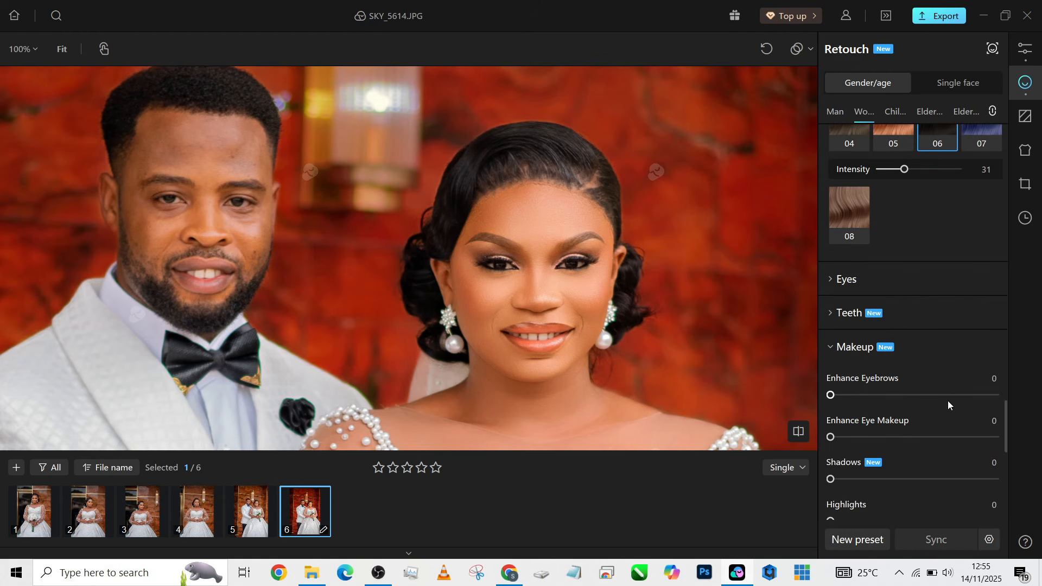
drag(954, 395, 1001, 395)
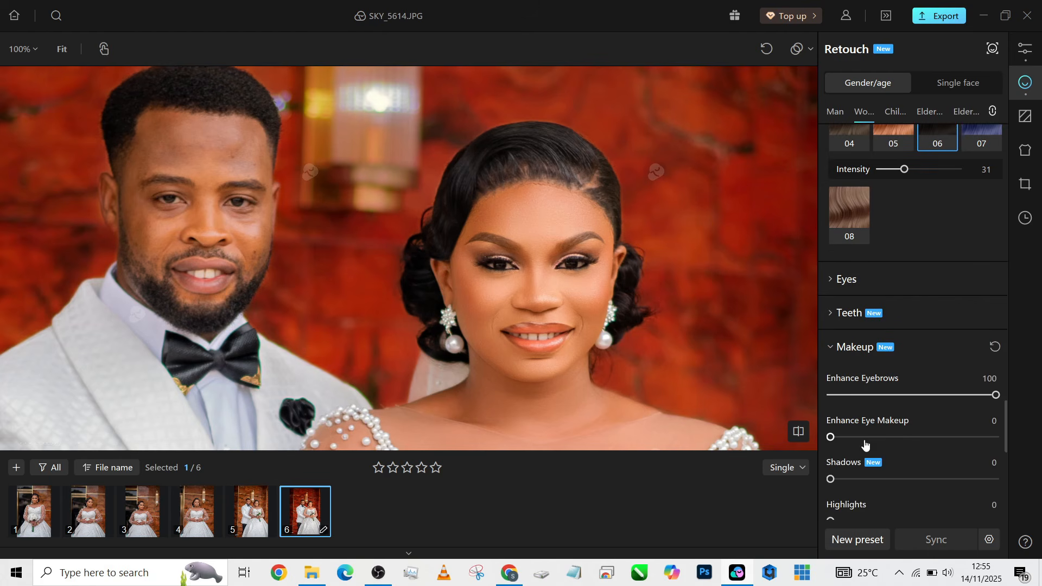
drag(863, 444, 1008, 437)
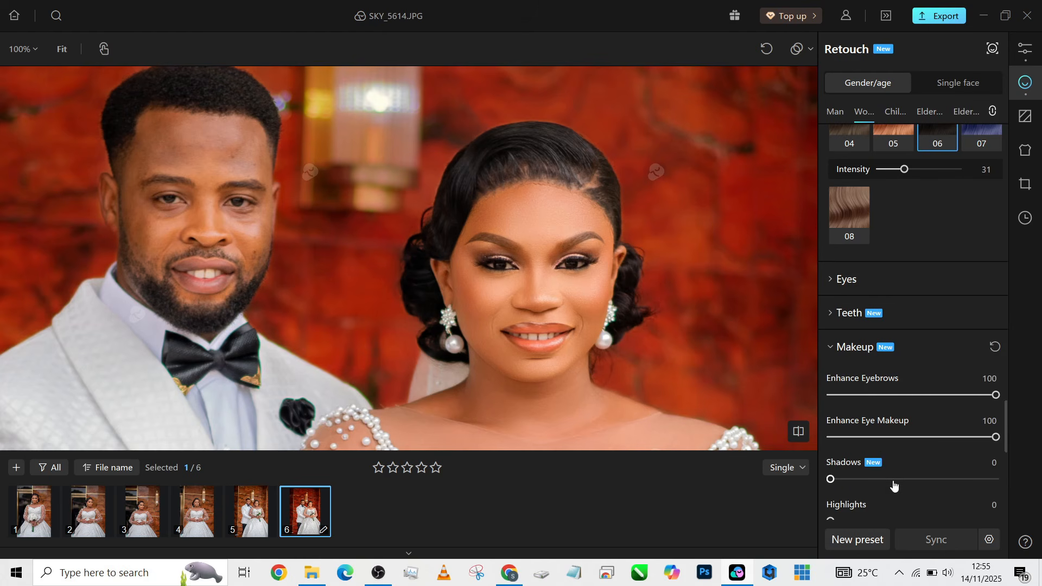
drag(893, 481, 1019, 476)
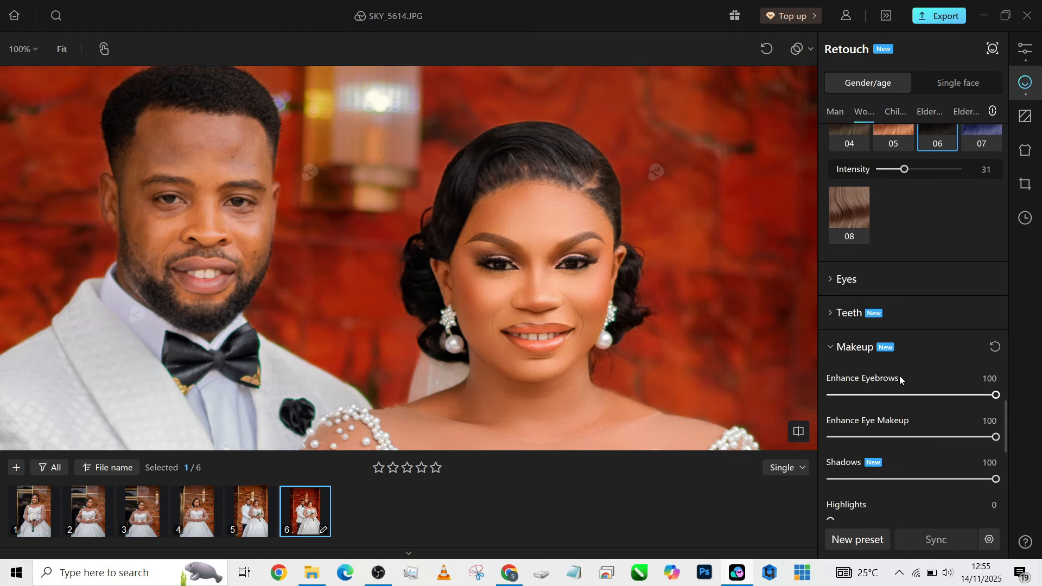
Add Highlights at 52, Lip Makeup at 100 and Enhance Blush at 50
scroll(900, 376, down, 1)
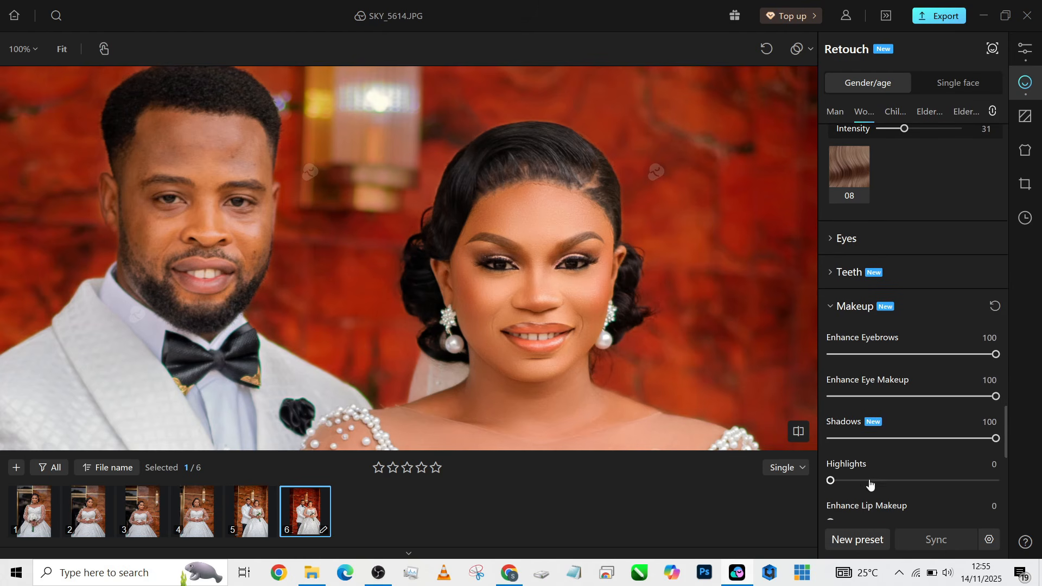
drag(869, 481, 917, 481)
scroll(937, 323, down, 2)
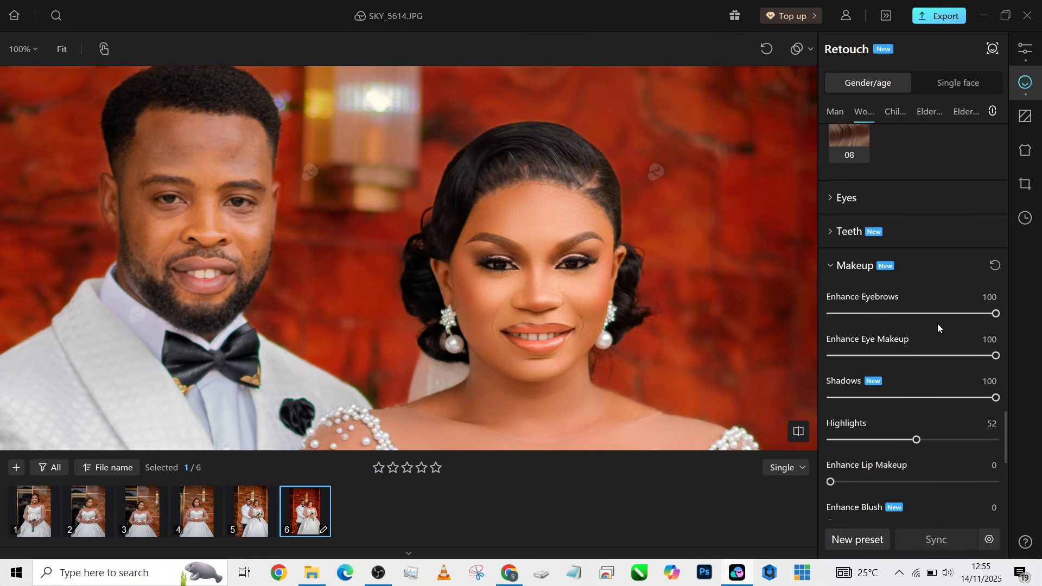
drag(830, 455, 1013, 451)
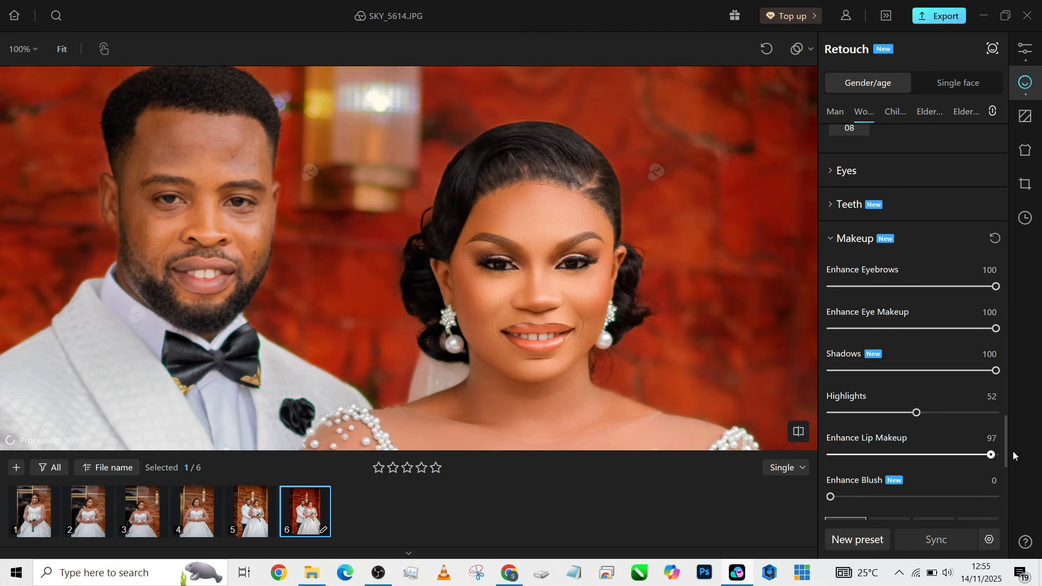
drag(847, 496, 915, 499)
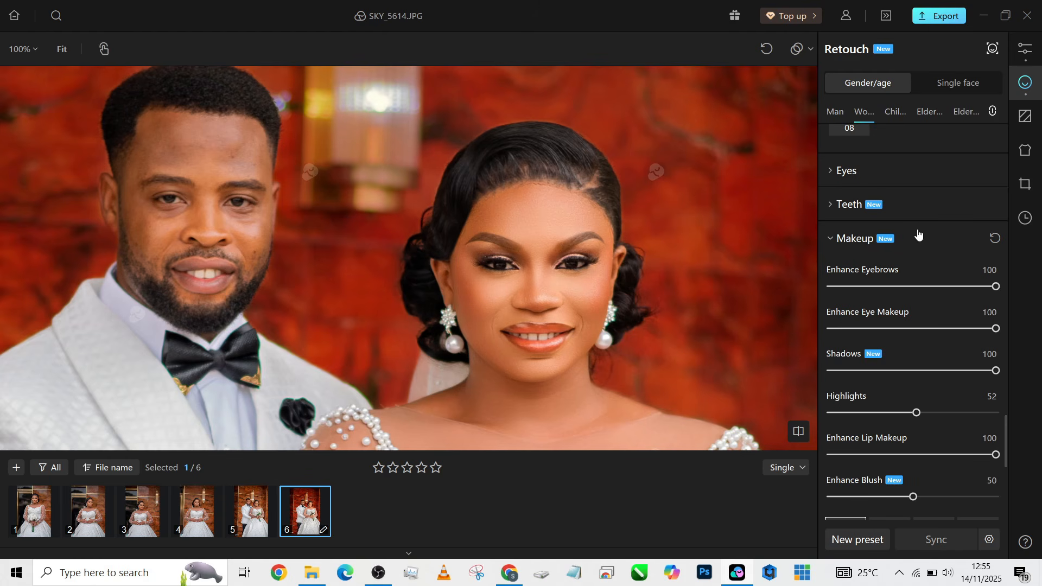
Set the bride's teeth Blemishes to 85 and Whiten to 100, then check the smile
click(916, 209)
drag(831, 253, 971, 260)
drag(904, 296, 1017, 302)
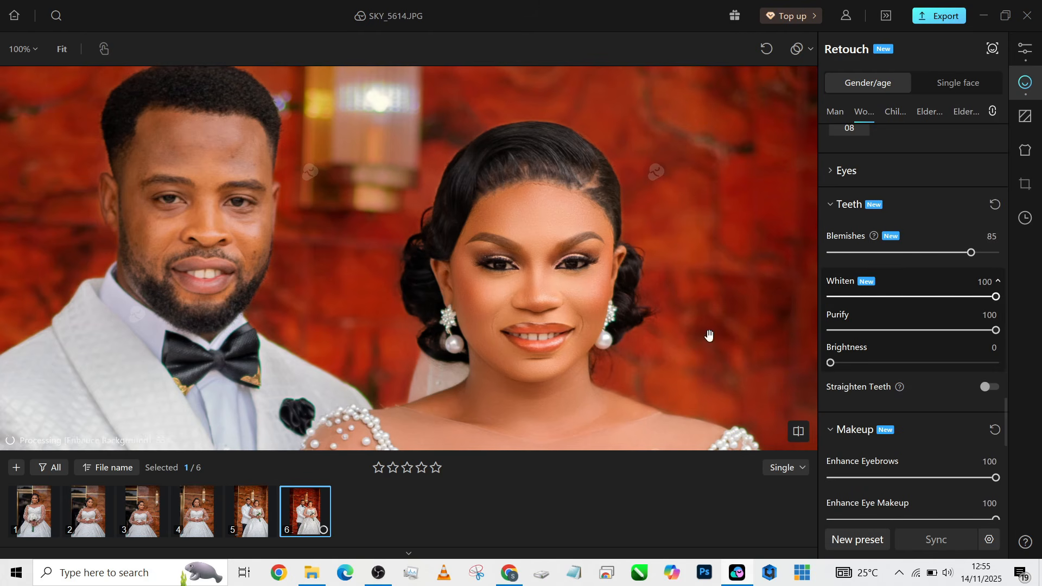
scroll(613, 230, down, 2)
scroll(614, 253, up, 1)
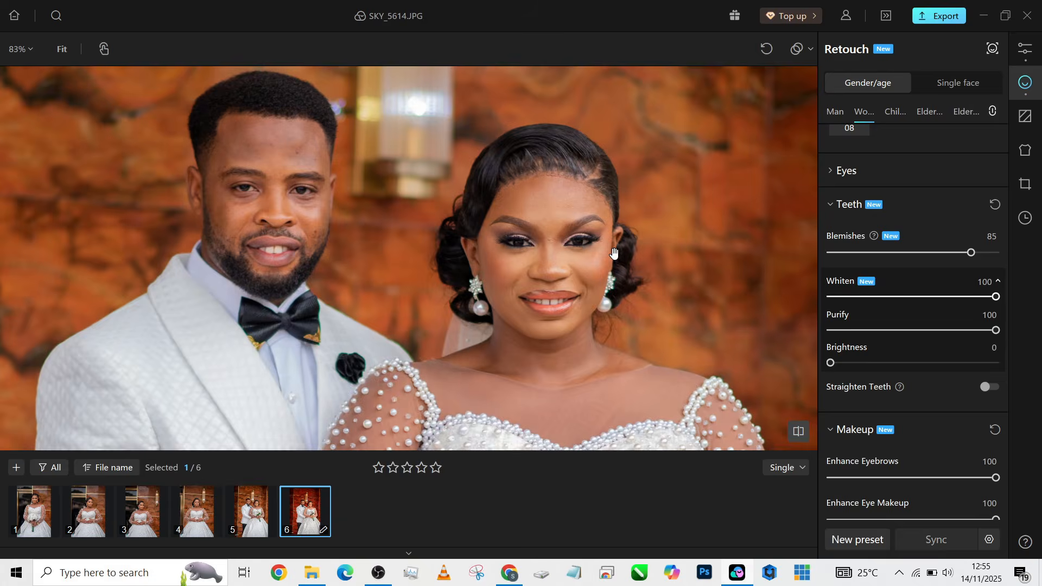
scroll(614, 253, down, 4)
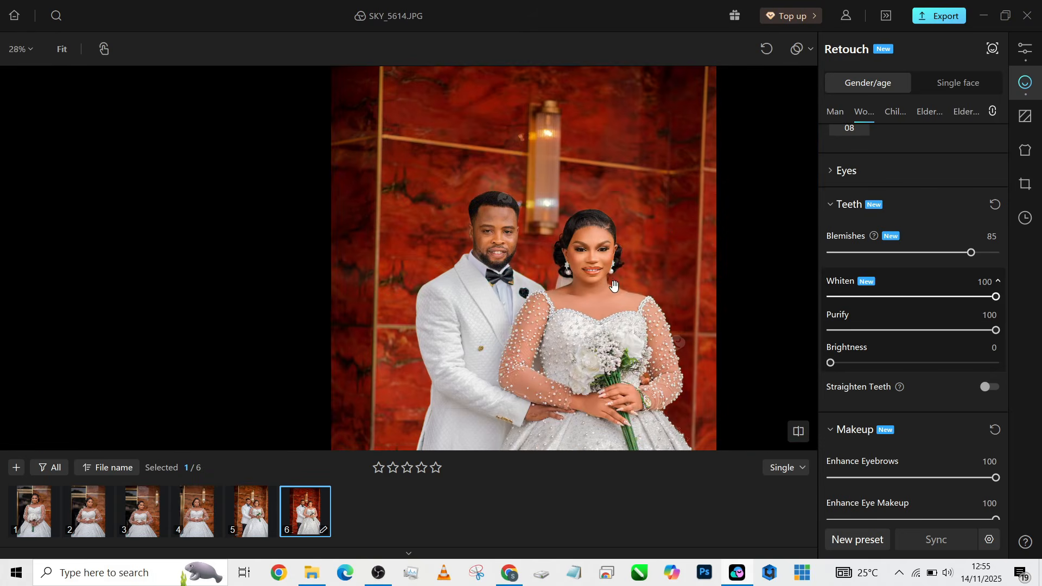
scroll(614, 335, up, 2)
scroll(405, 161, up, 4)
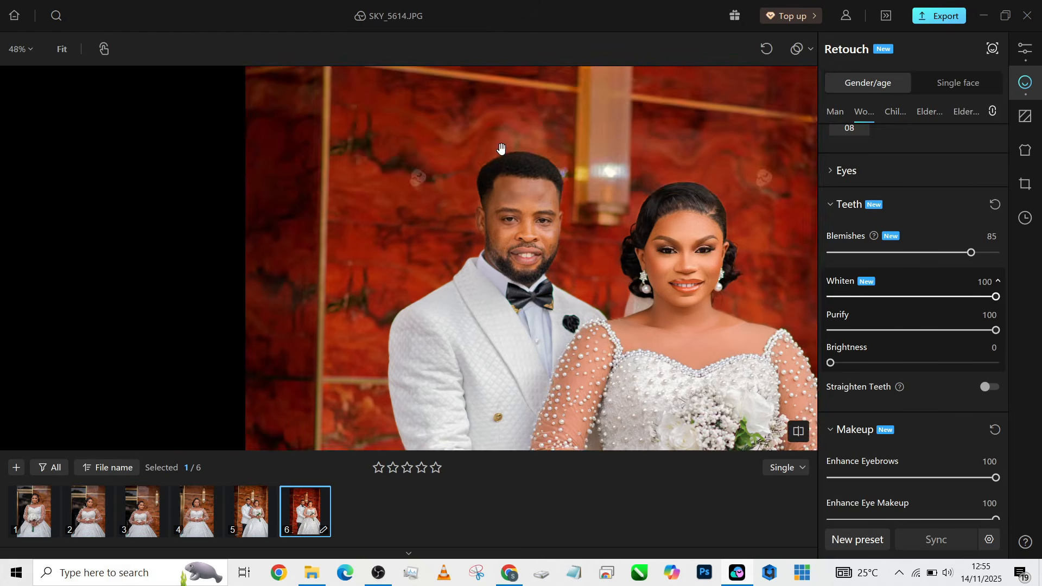
Switch to Man retouching for the groom and set Acne Face and Acne Body to 100
click(836, 117)
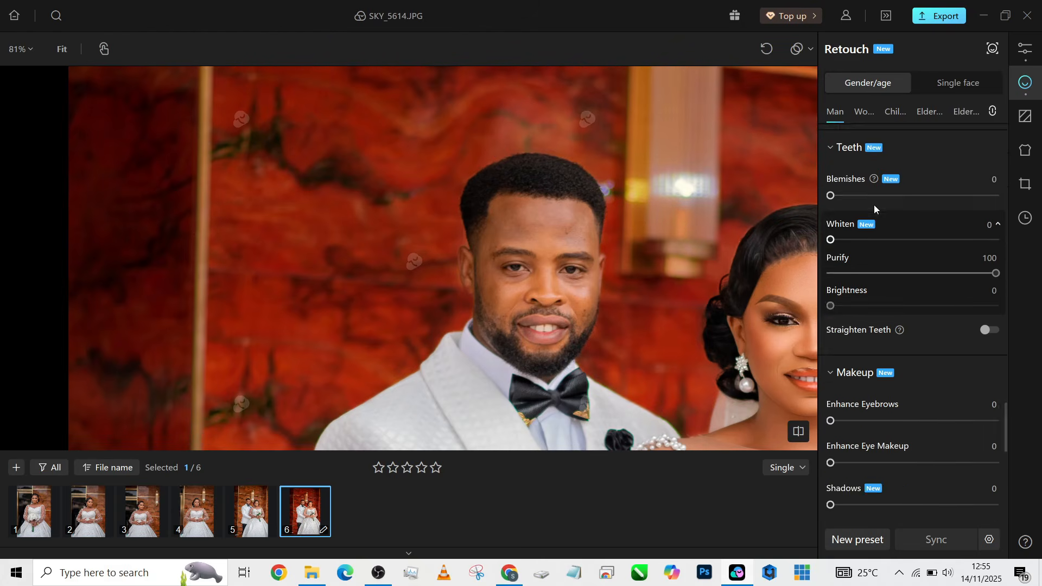
scroll(874, 204, up, 5)
scroll(889, 215, up, 10)
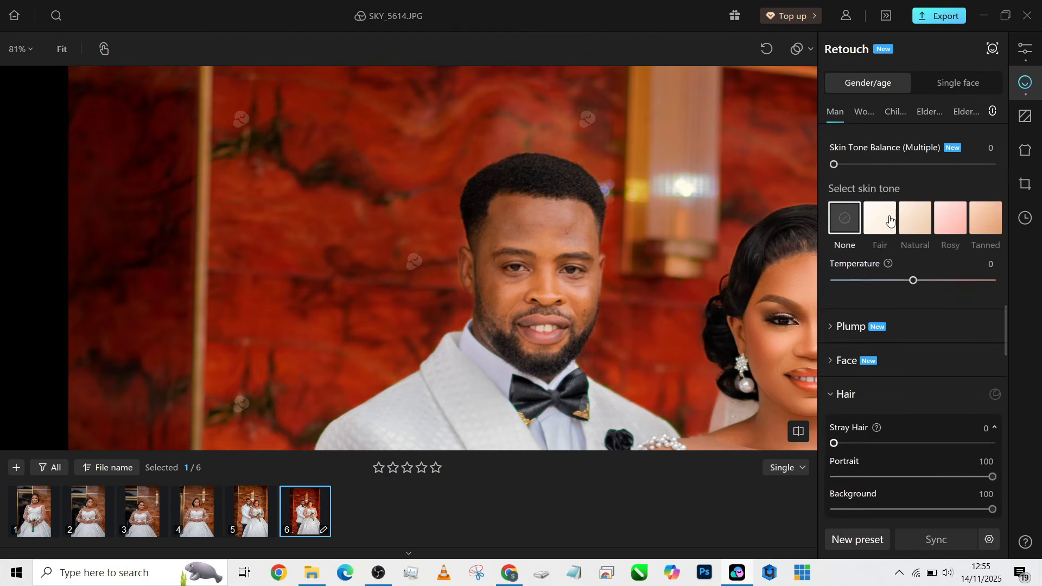
scroll(897, 217, up, 10)
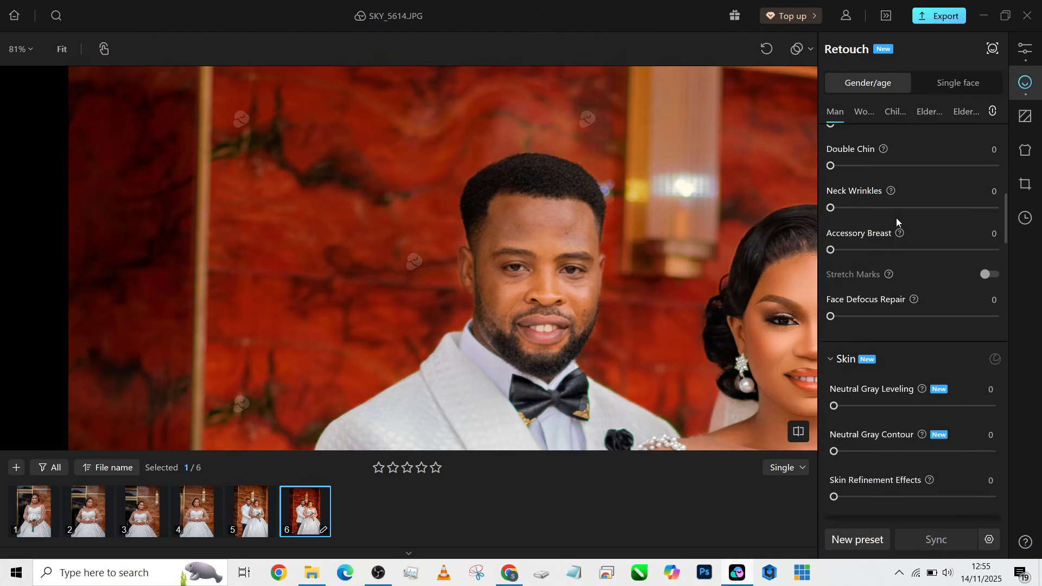
scroll(897, 217, up, 4)
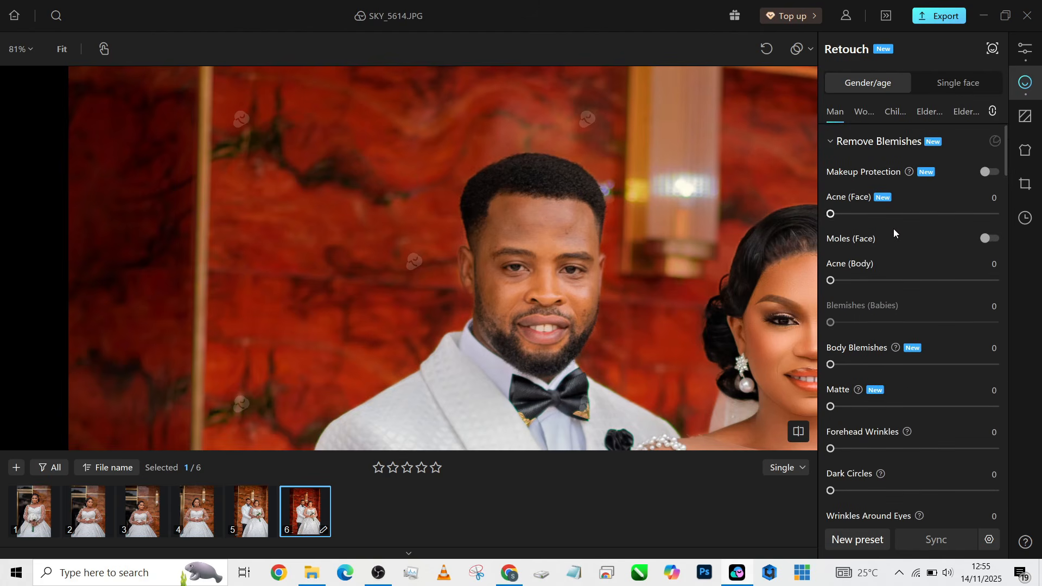
drag(831, 214, 948, 213)
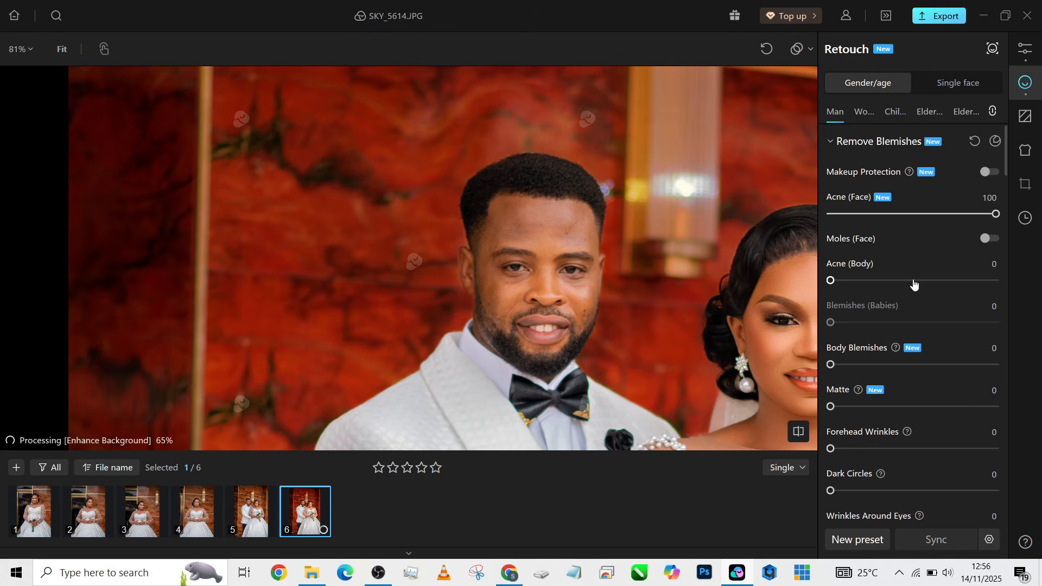
drag(914, 281, 1017, 291)
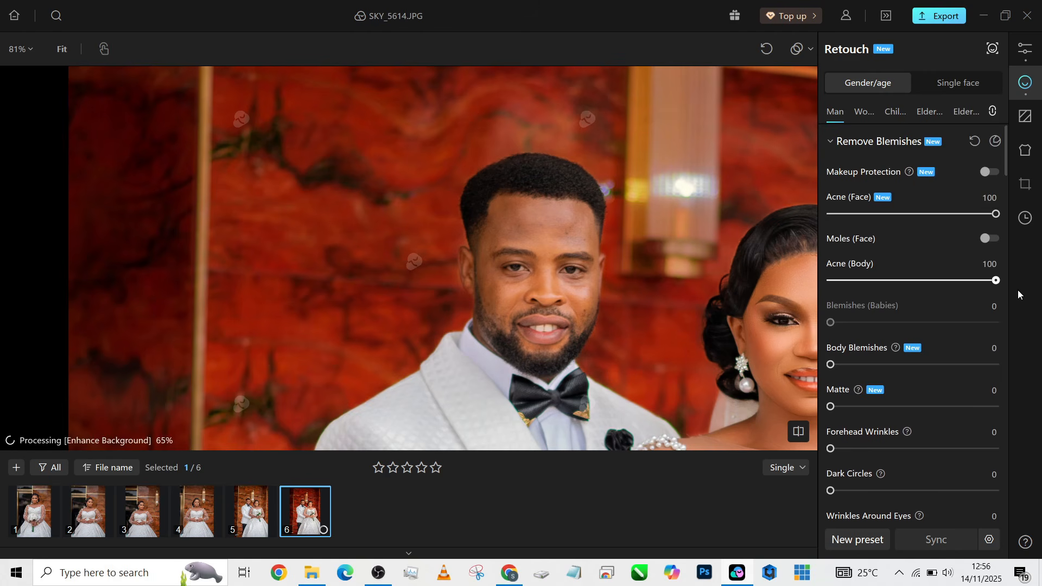
Set the groom's Body Blemishes to 100, Matte to 47 and Forehead Wrinkles to 100
click(1001, 360)
click(910, 407)
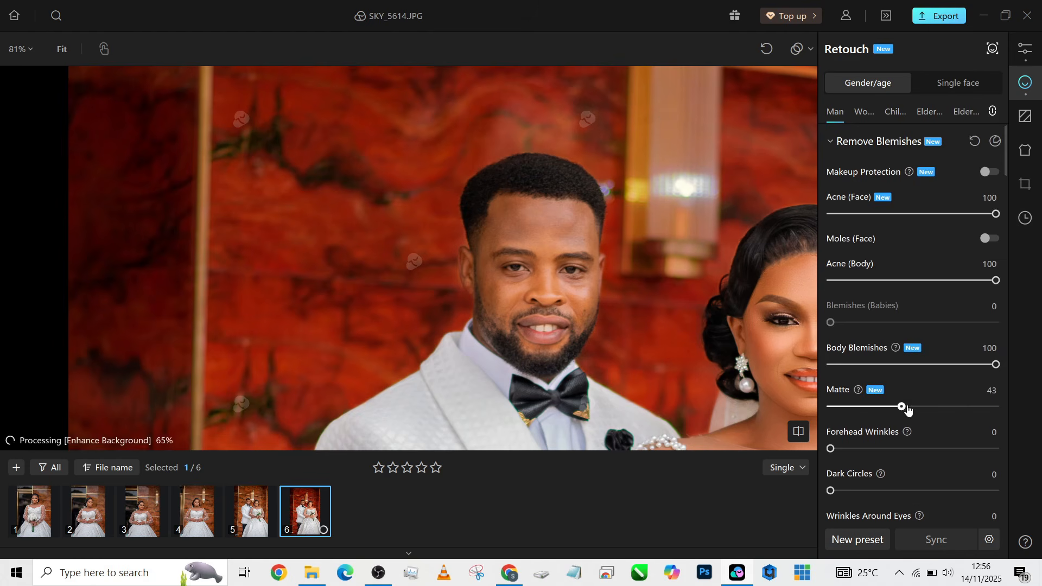
scroll(908, 370, down, 3)
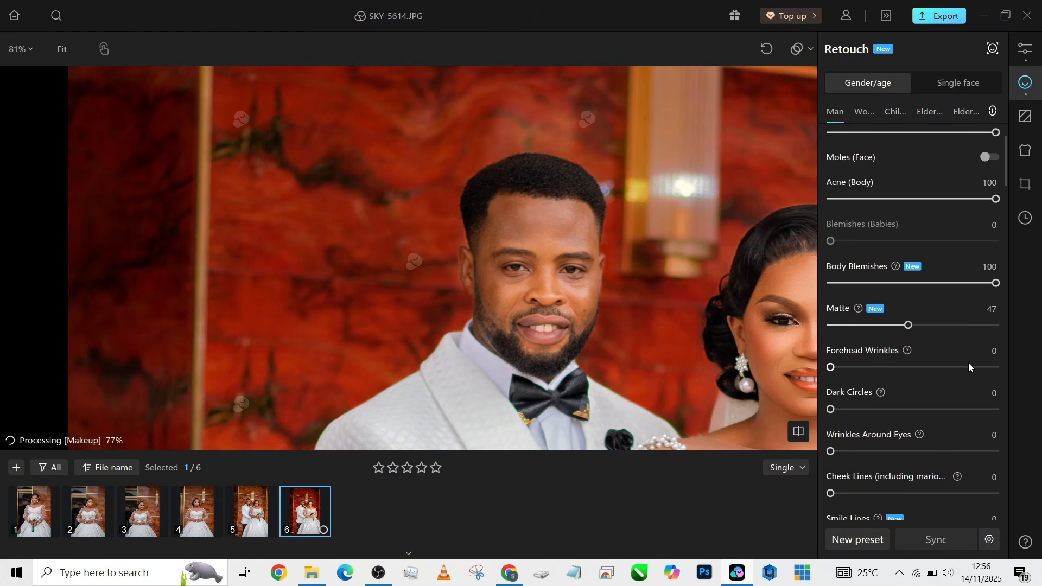
drag(969, 364, 1006, 368)
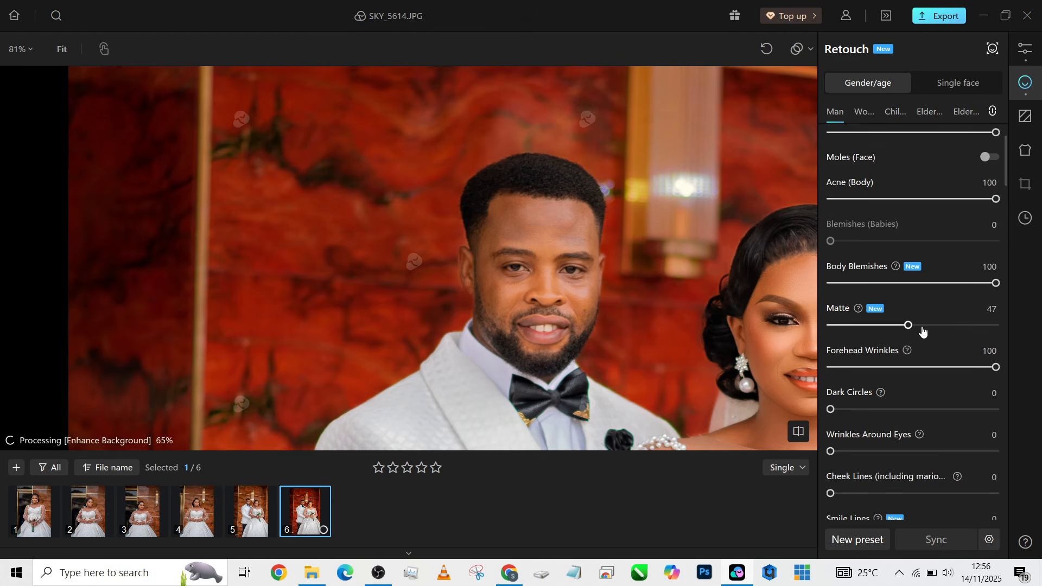
scroll(921, 328, down, 4)
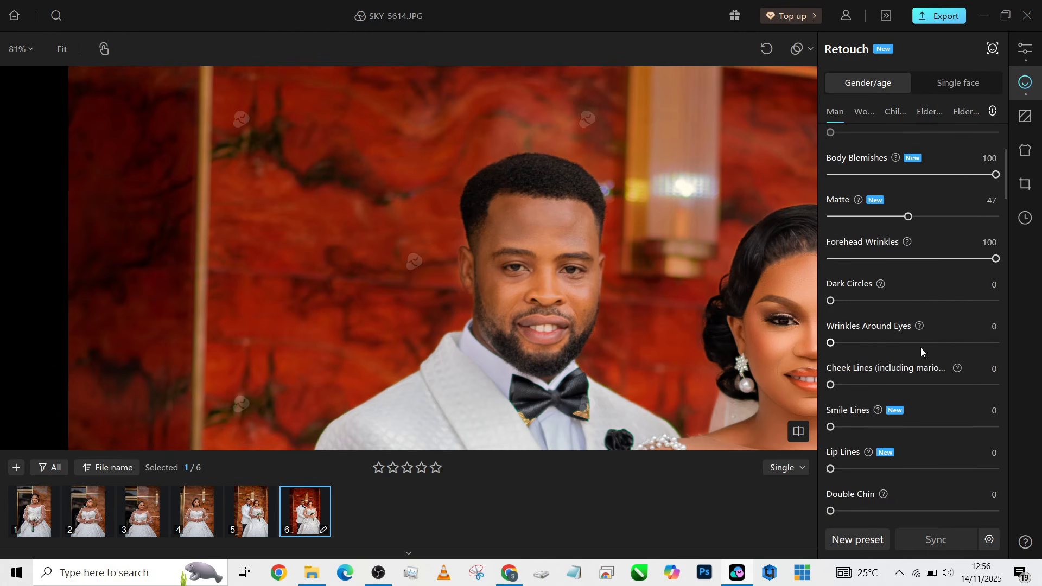
drag(879, 343, 897, 343)
scroll(904, 380, down, 4)
scroll(904, 407, down, 8)
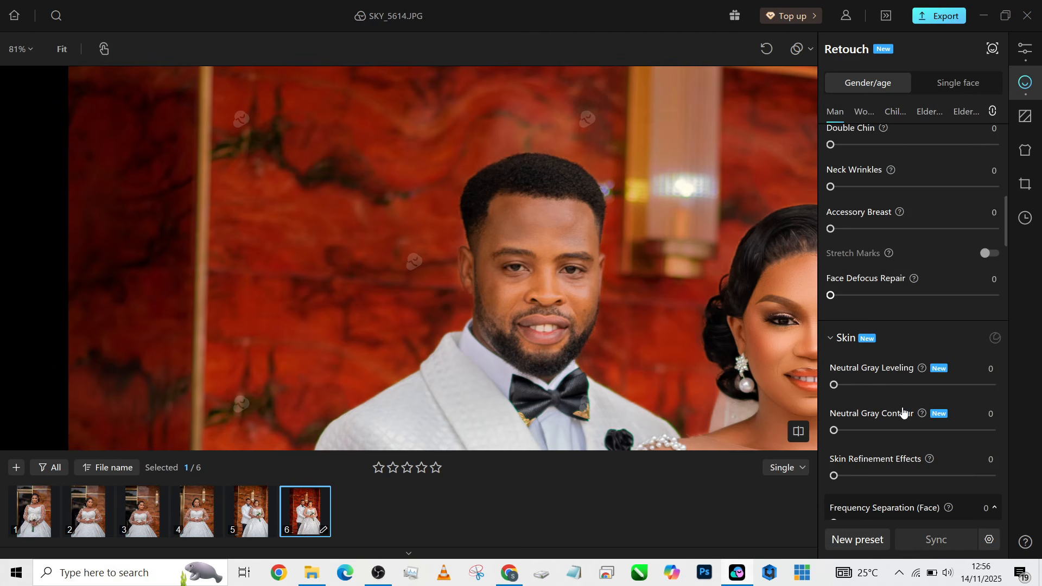
Set the groom's face Frequency Separation to 82 and High-frequency enhancement to 23
scroll(902, 413, down, 5)
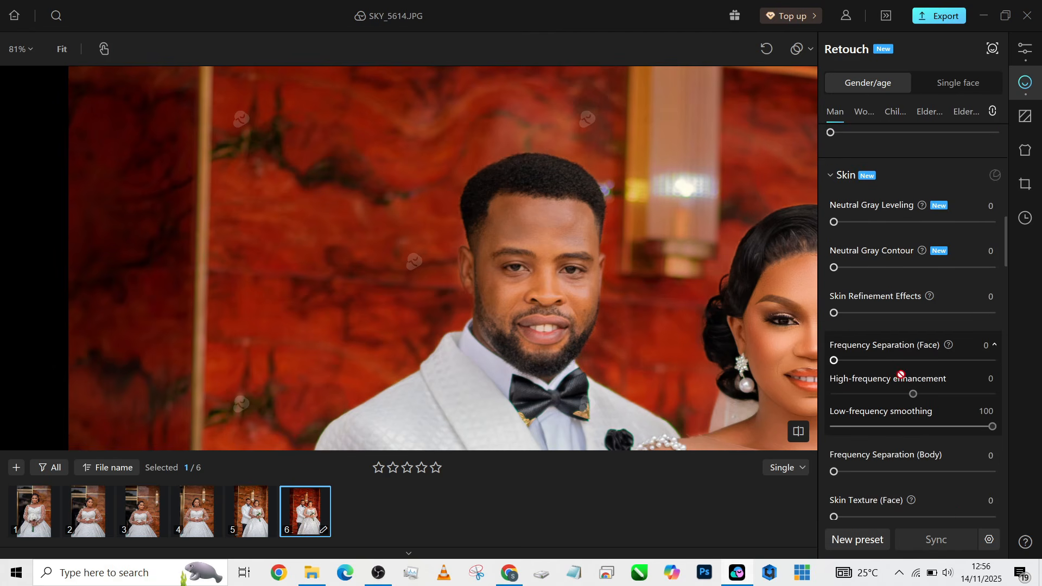
drag(910, 361, 964, 360)
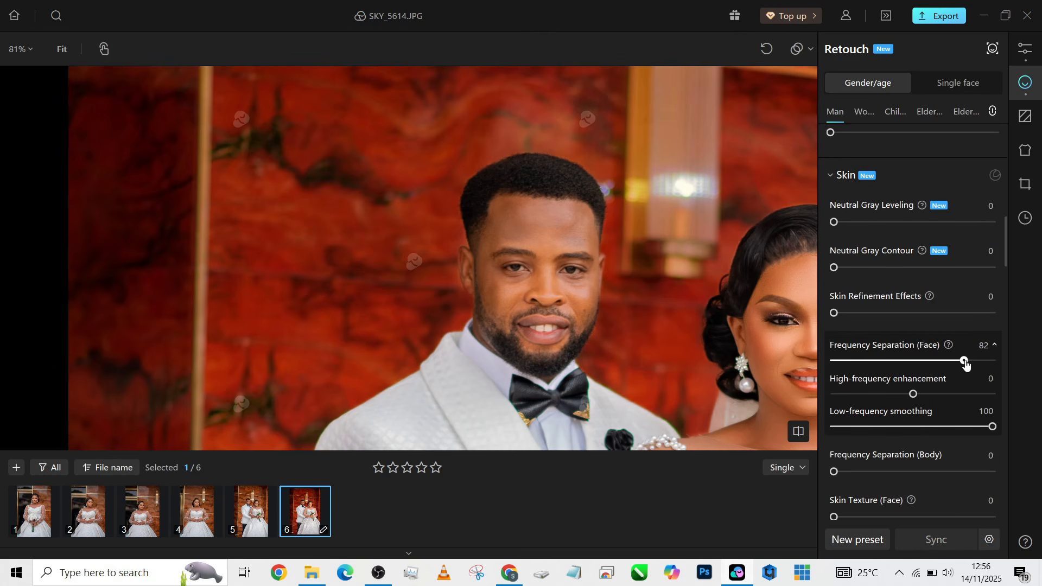
click(930, 395)
drag(930, 393, 932, 393)
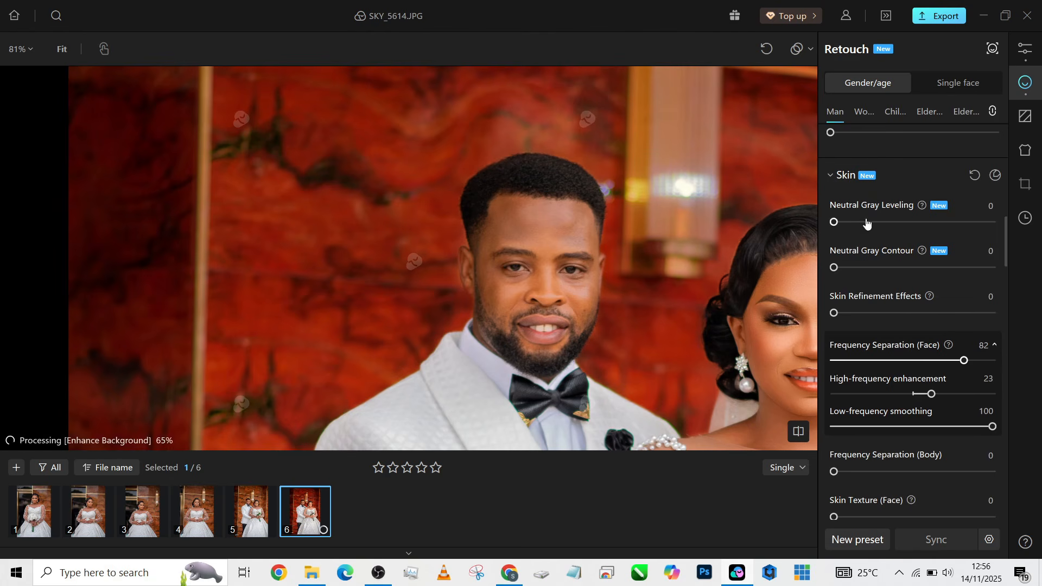
Set Neutral Gray Leveling 73, Contour 100, Refinement 23, Body 100, Texture 17, AI Retouch 34
drag(834, 222, 947, 231)
drag(847, 271, 1012, 272)
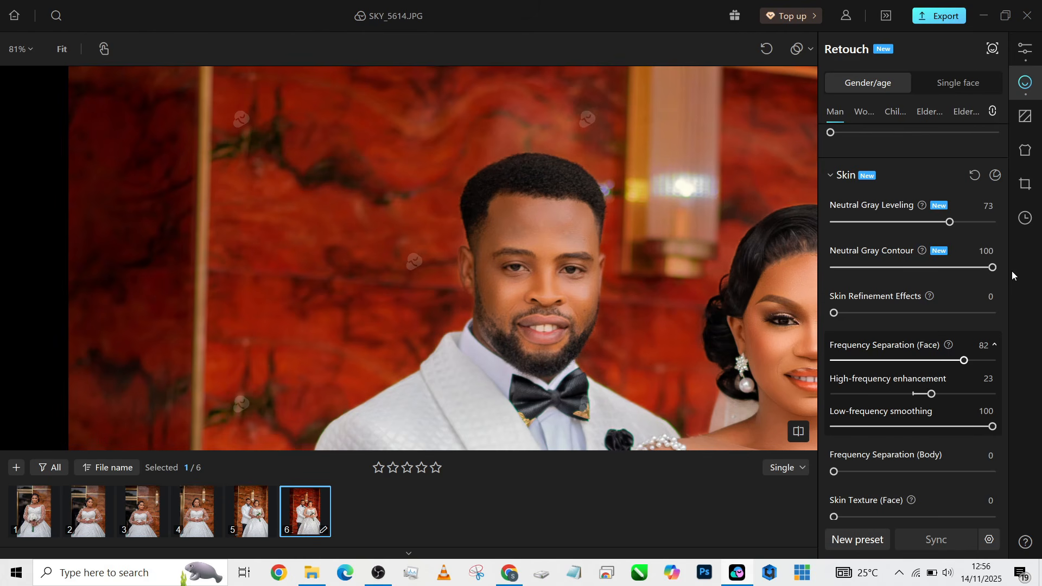
drag(857, 318, 870, 315)
scroll(863, 451, down, 1)
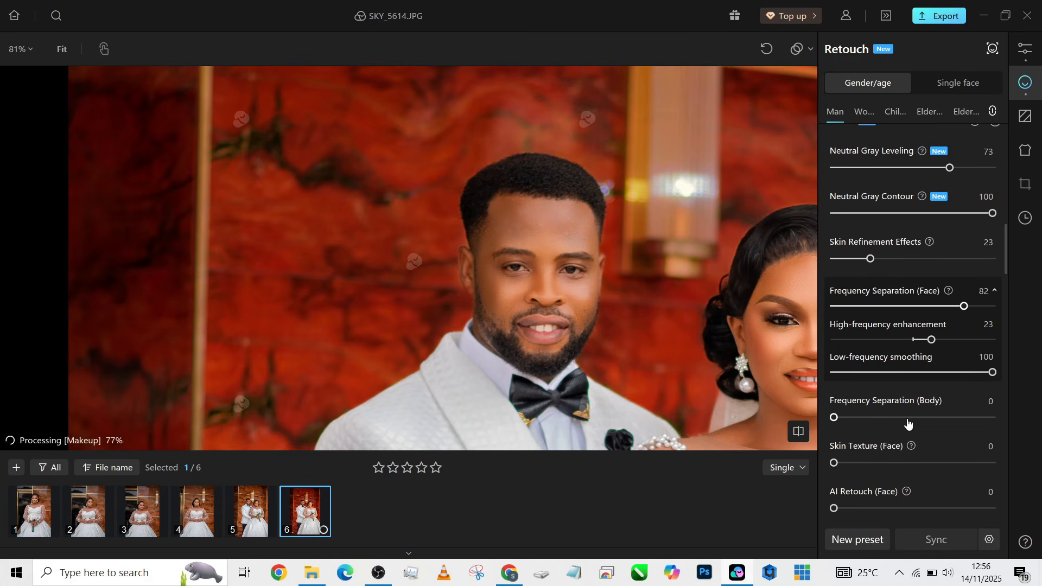
drag(906, 422, 999, 420)
drag(849, 462, 862, 463)
drag(836, 512, 888, 509)
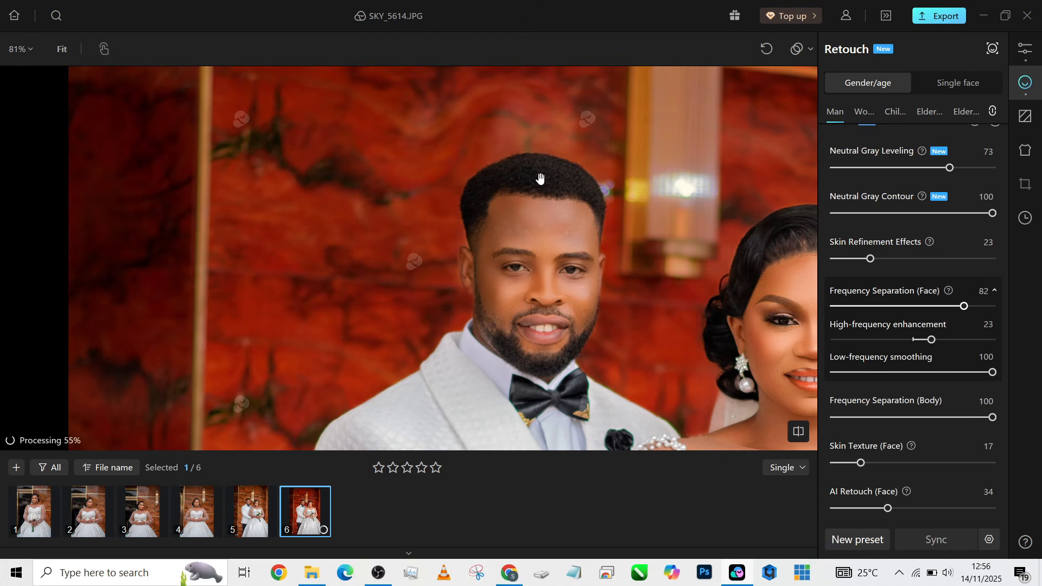
Set Clothing Remove Wrinkles to 71 for the couple, then return to the Retouch skin settings
scroll(517, 168, down, 5)
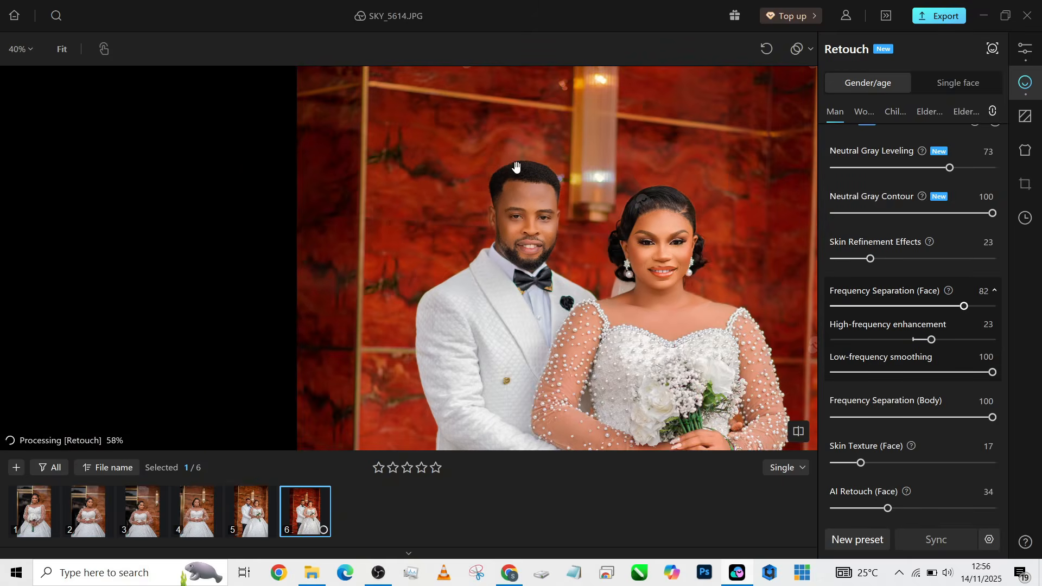
drag(529, 278, 481, 209)
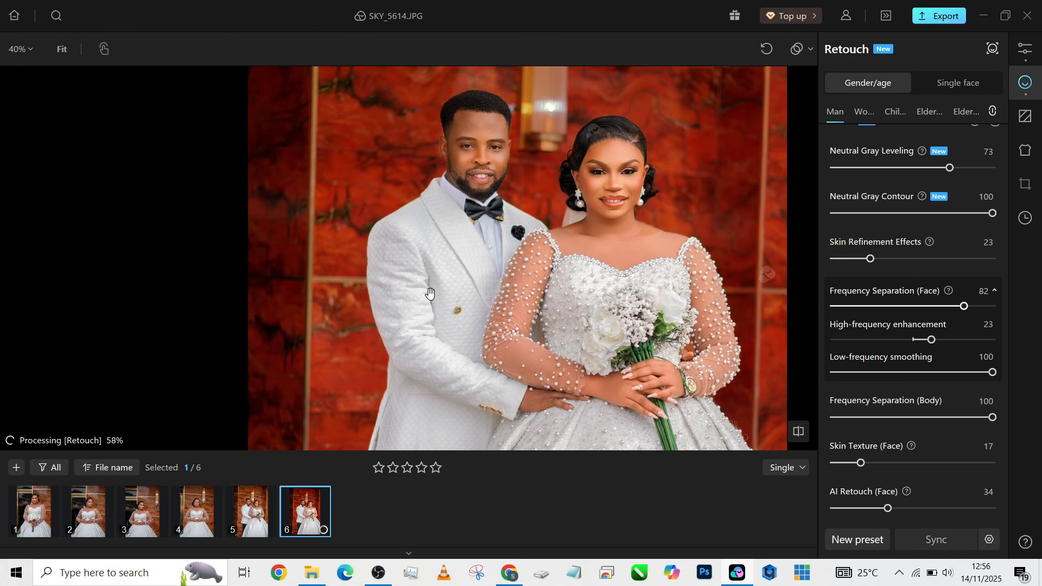
click(1025, 163)
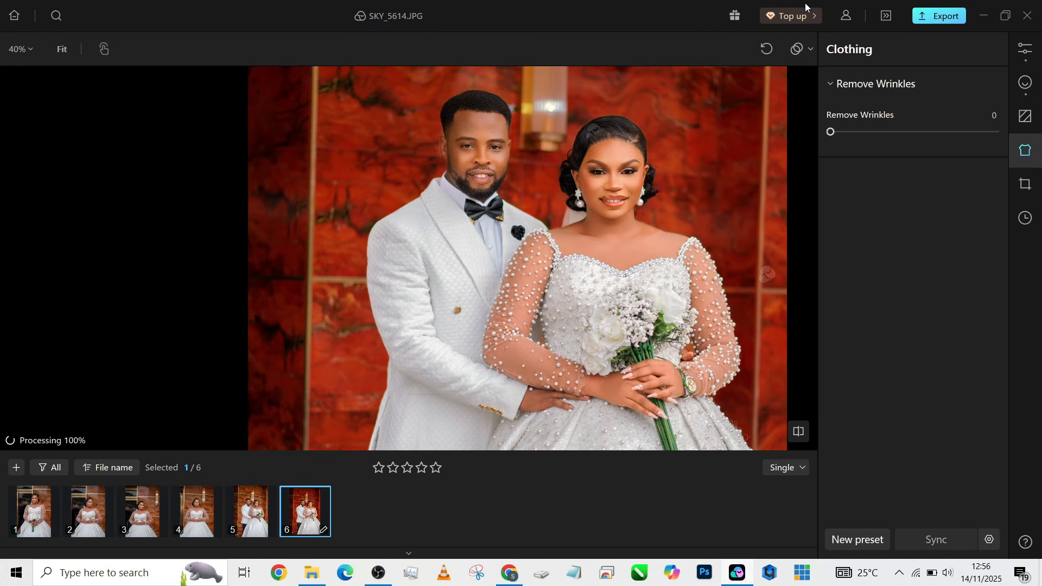
drag(831, 131, 949, 135)
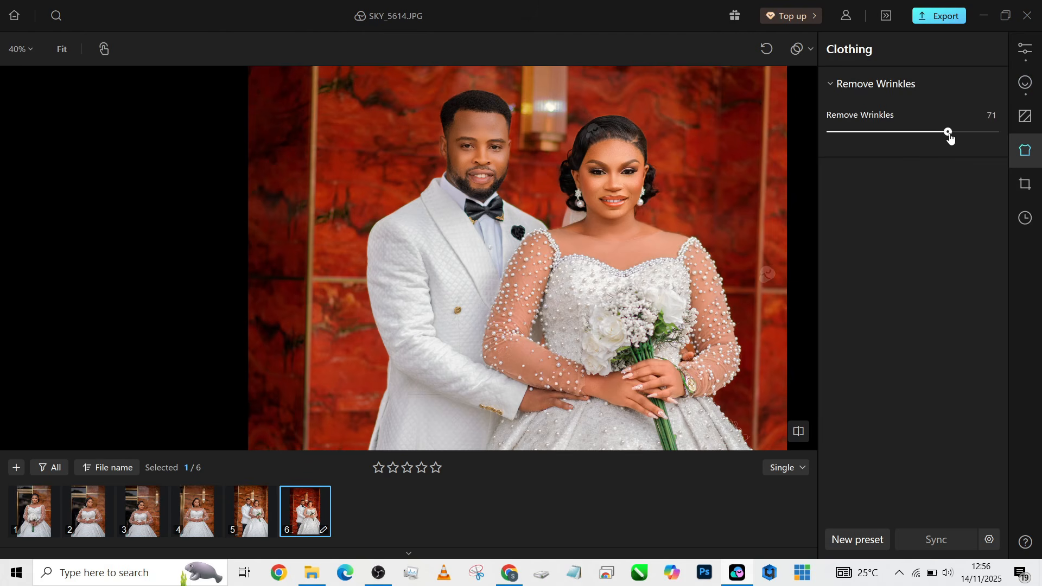
click(1037, 87)
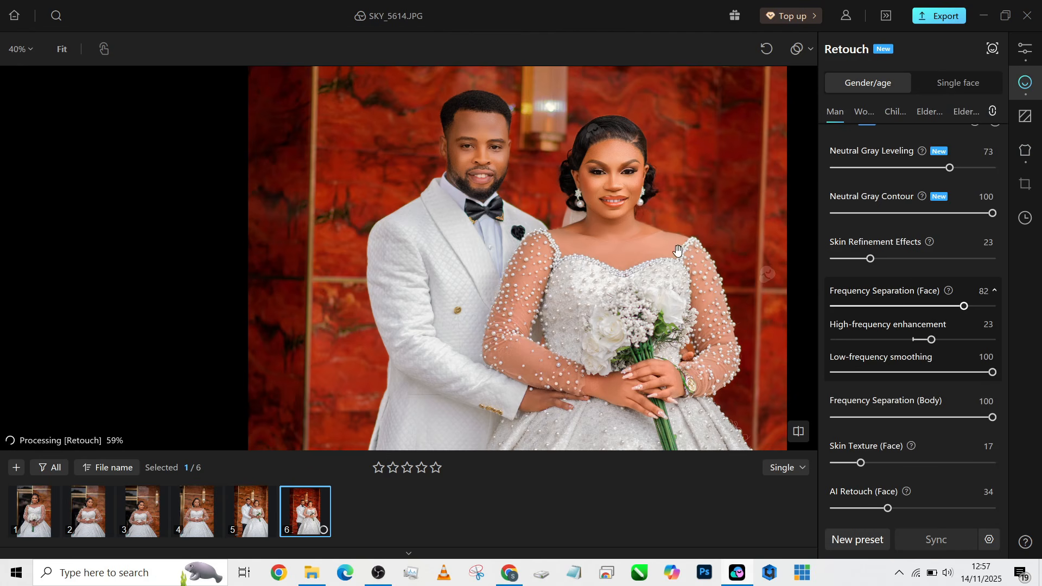
scroll(526, 341, down, 3)
drag(525, 340, 509, 229)
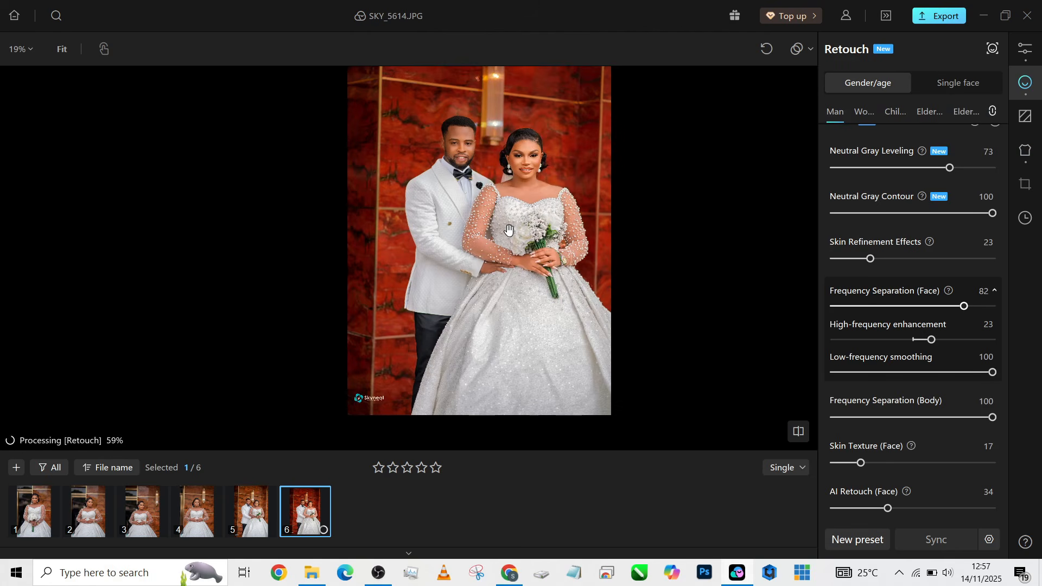
scroll(470, 372, up, 7)
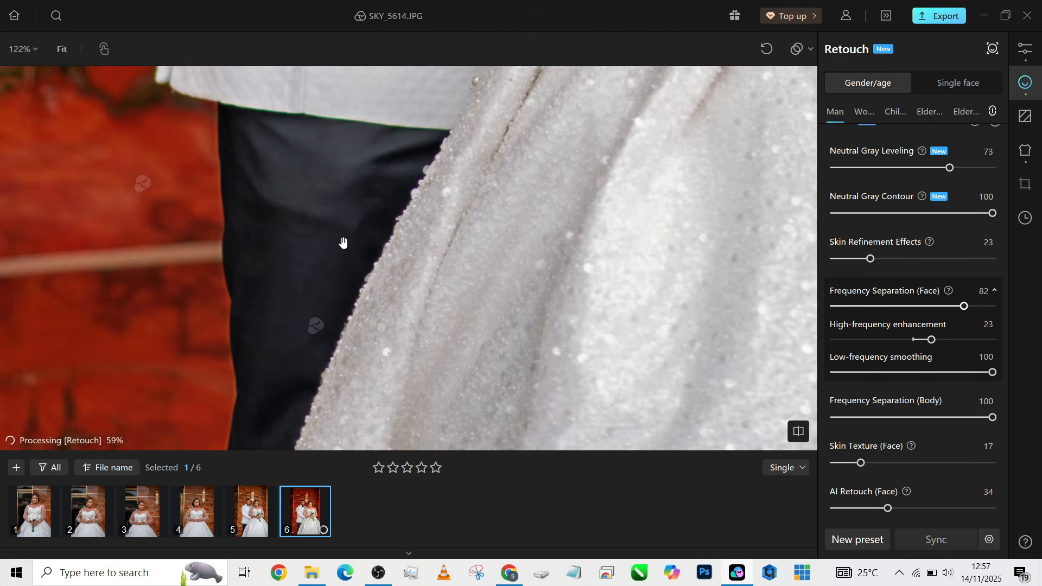
scroll(374, 249, down, 7)
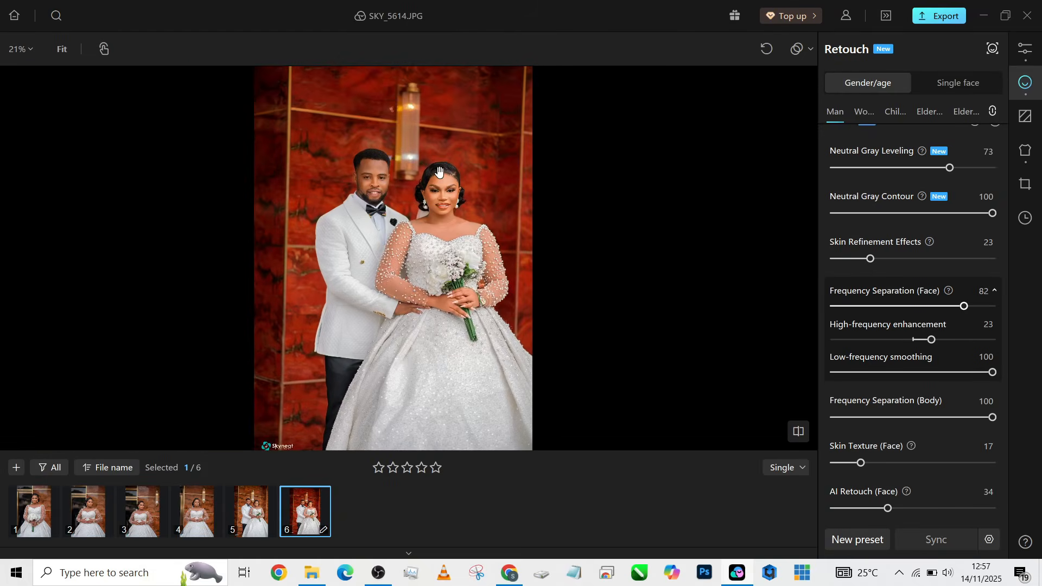
scroll(439, 172, up, 6)
scroll(440, 171, down, 6)
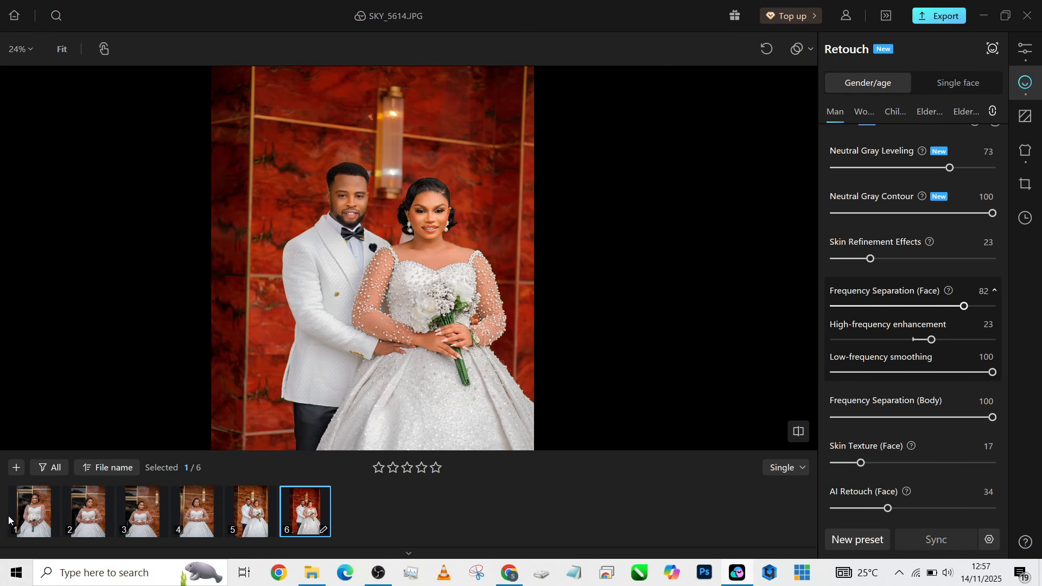
Select all six photos and sync every SKY_5614.JPG setting to them
shift+click(30, 517)
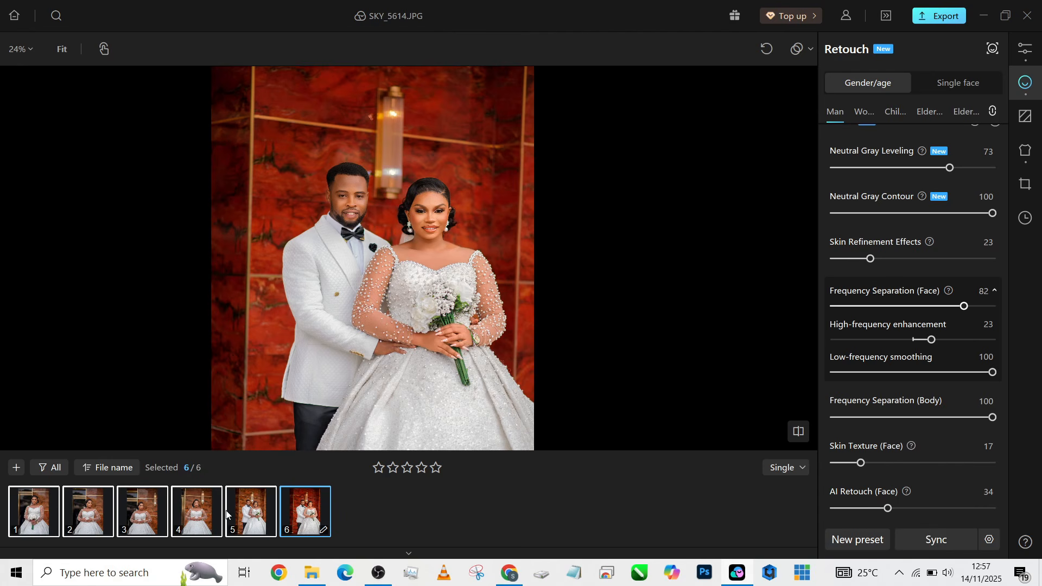
click(940, 545)
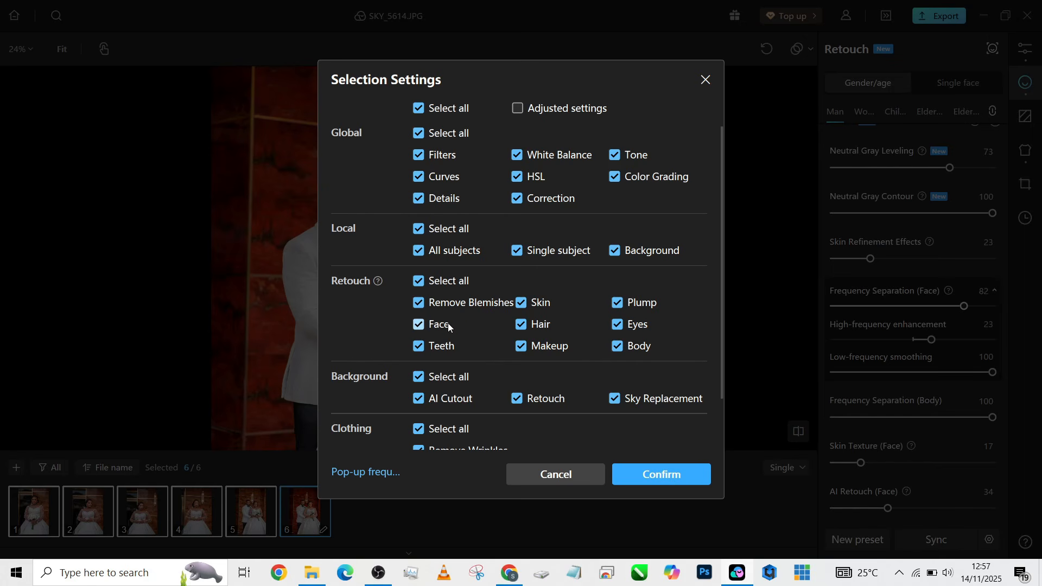
scroll(448, 323, down, 2)
scroll(448, 324, up, 2)
click(681, 476)
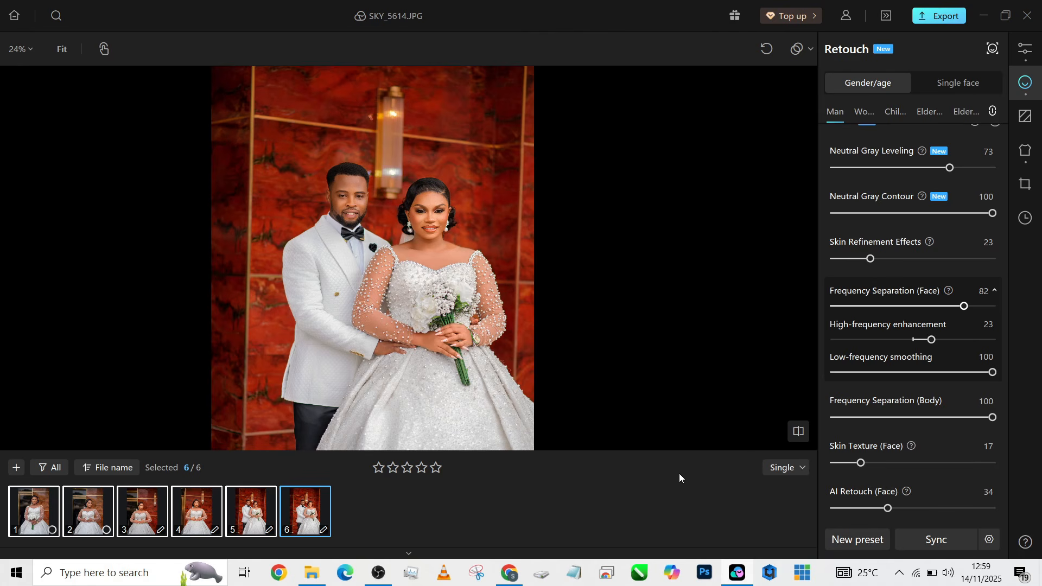
Review photo 5 and SKY_5608.JPG, comparing the retouch against the original
click(251, 510)
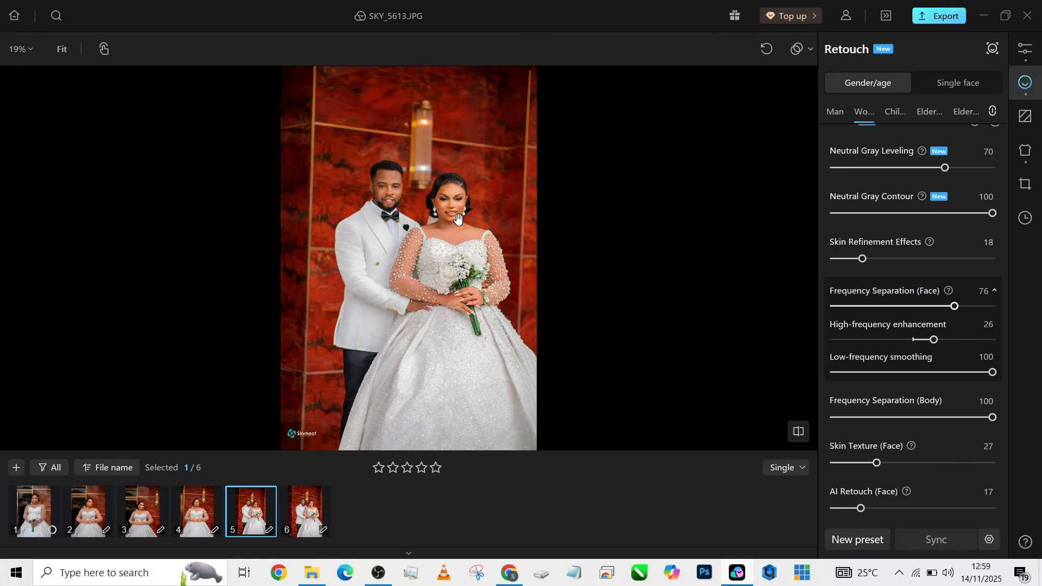
scroll(450, 209, up, 5)
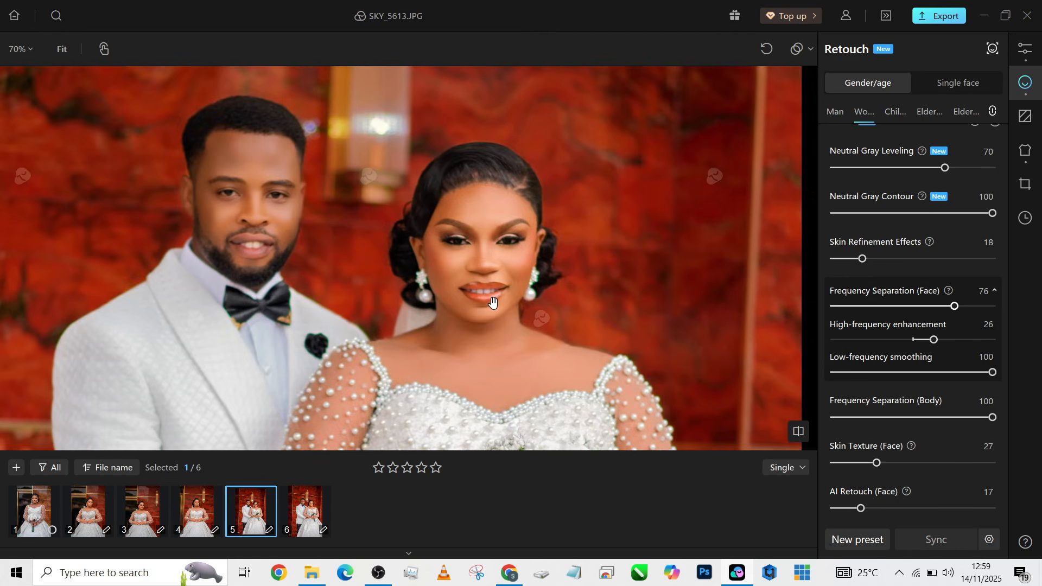
scroll(493, 303, down, 2)
scroll(458, 128, down, 2)
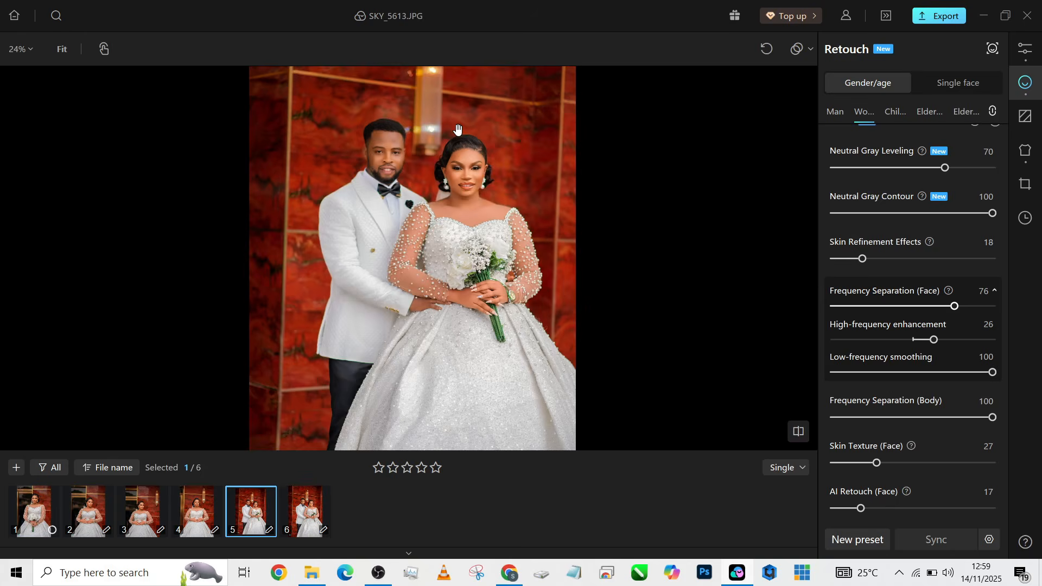
scroll(457, 129, down, 1)
click(209, 518)
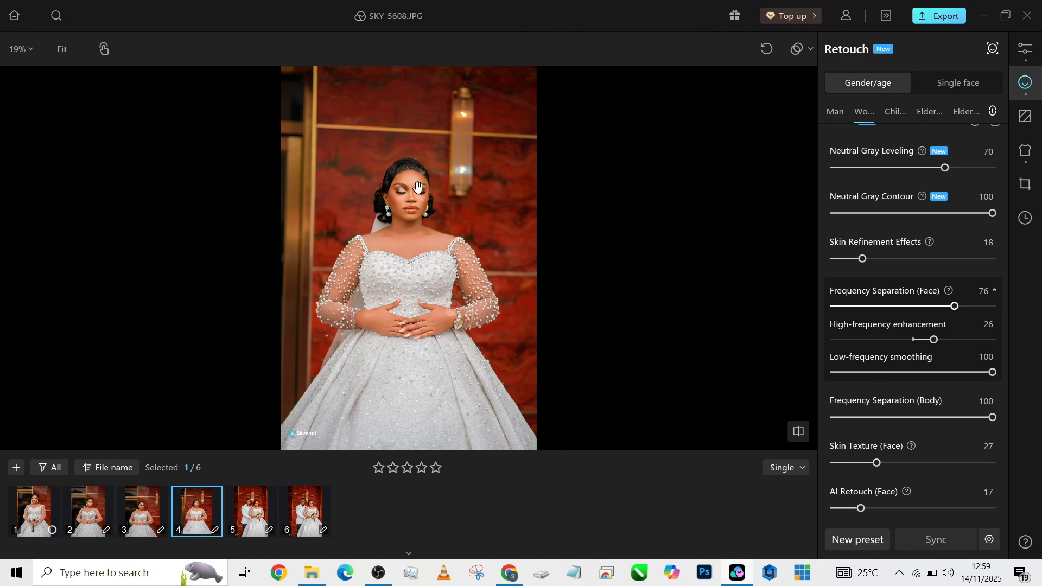
scroll(417, 188, up, 3)
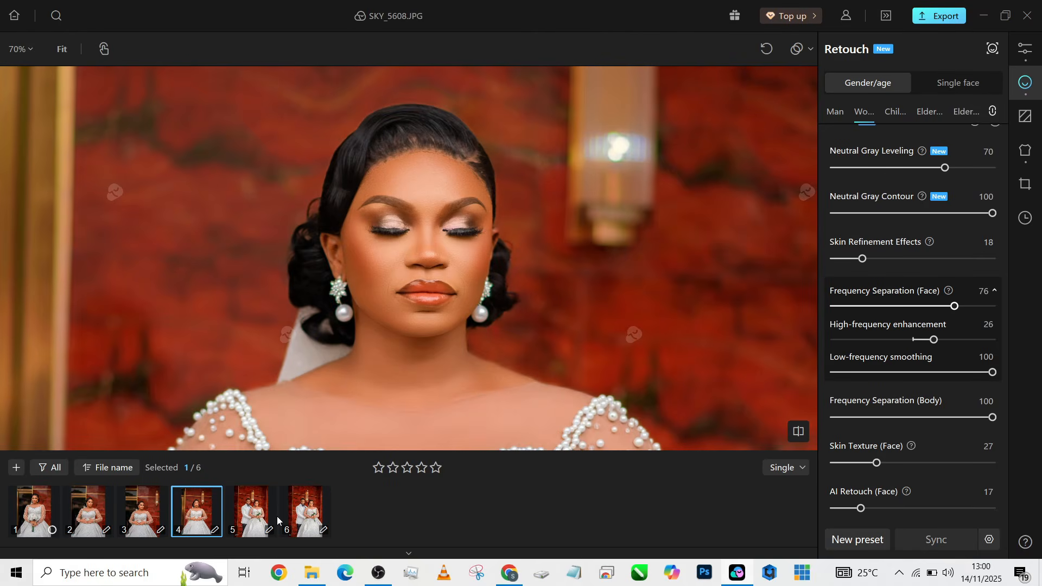
key(space)
key(space)
key(space)
key(space)
Check SKY_5607, SKY_5606, SKY_5613 and SKY_5614, ending on SKY_5605.JPG
click(141, 507)
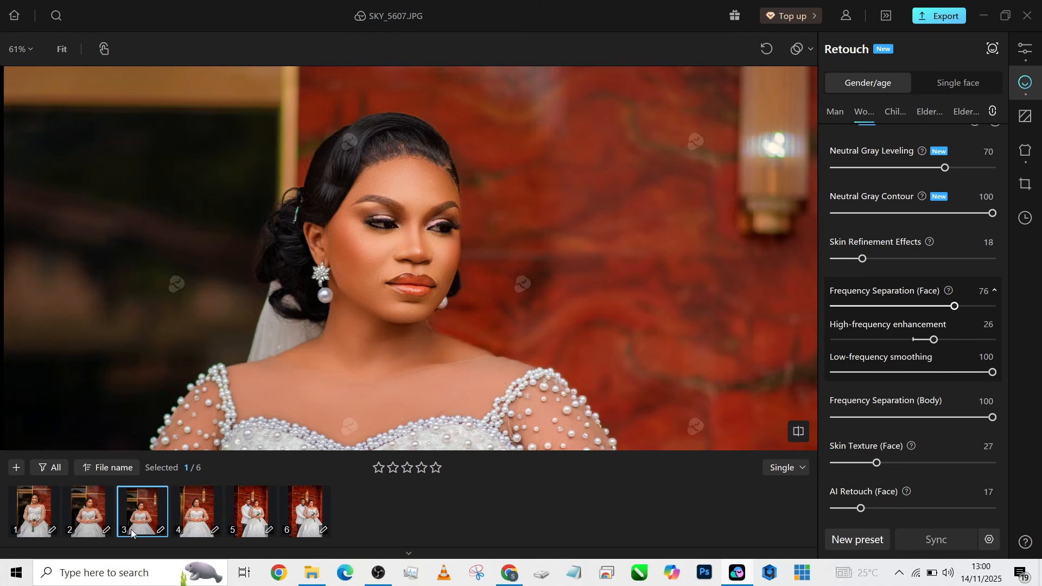
click(89, 516)
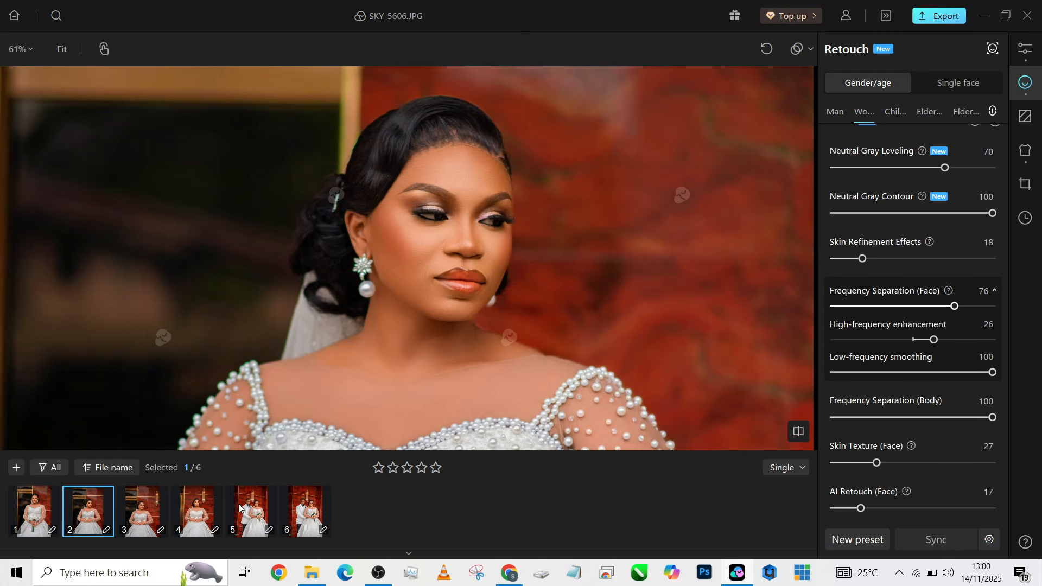
click(238, 504)
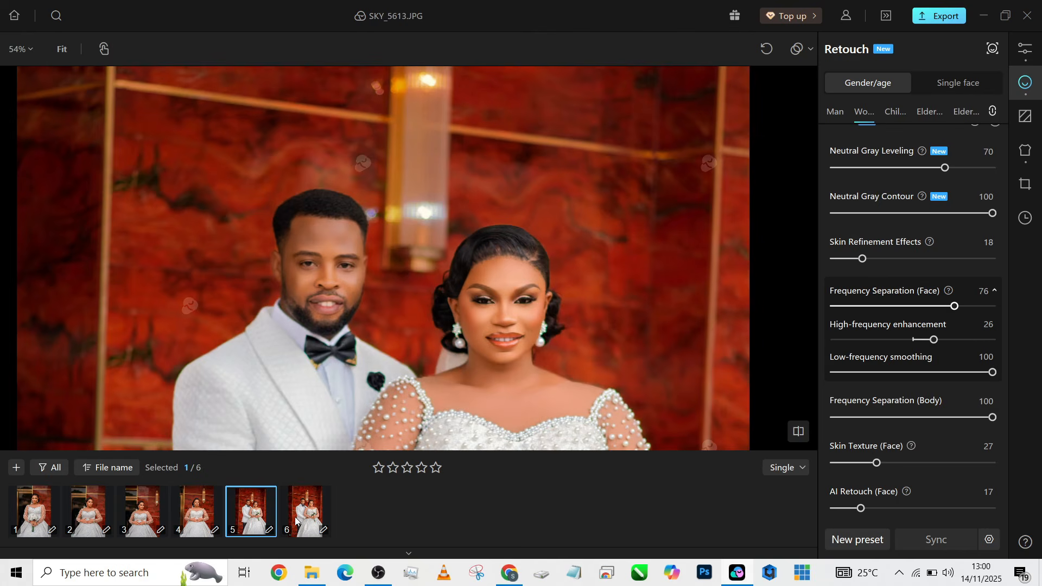
click(296, 522)
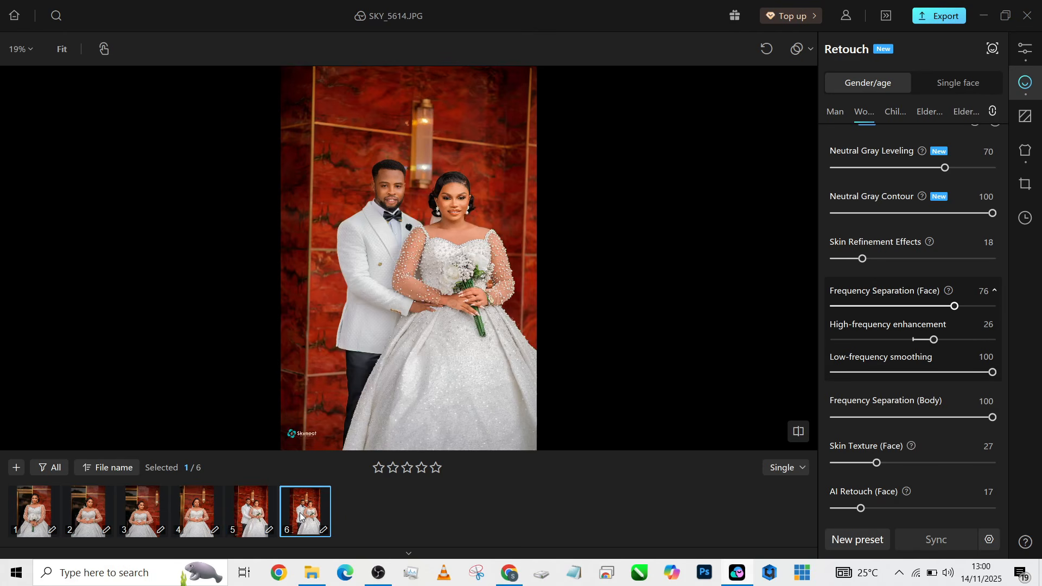
scroll(403, 195, up, 1)
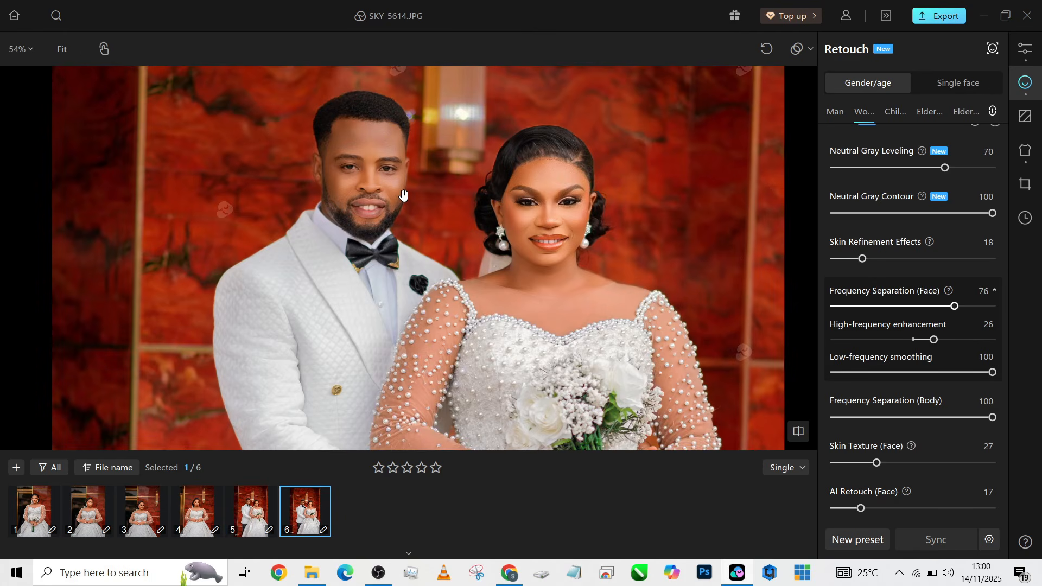
click(35, 515)
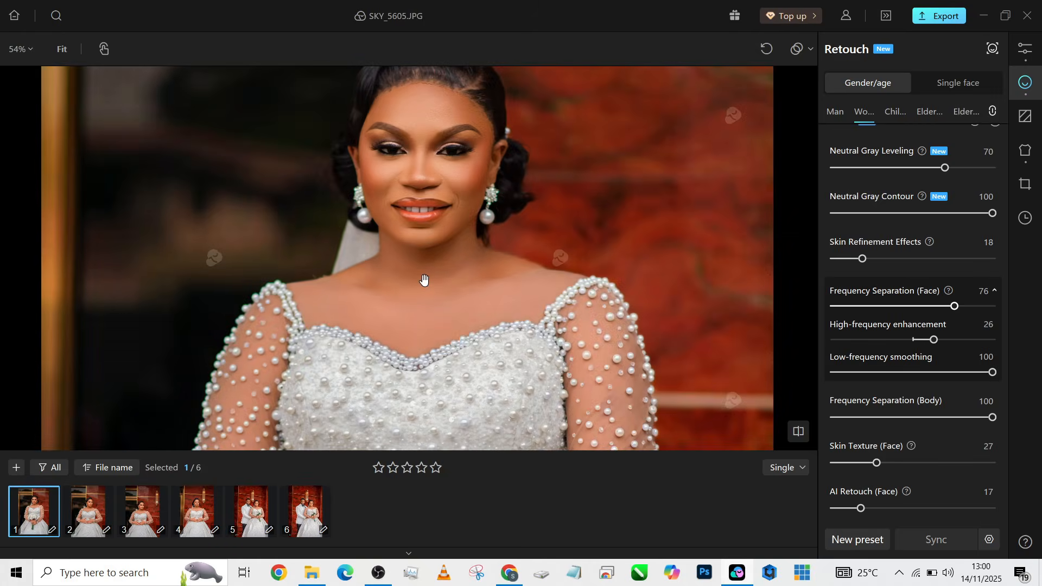
scroll(426, 280, down, 6)
scroll(429, 283, up, 2)
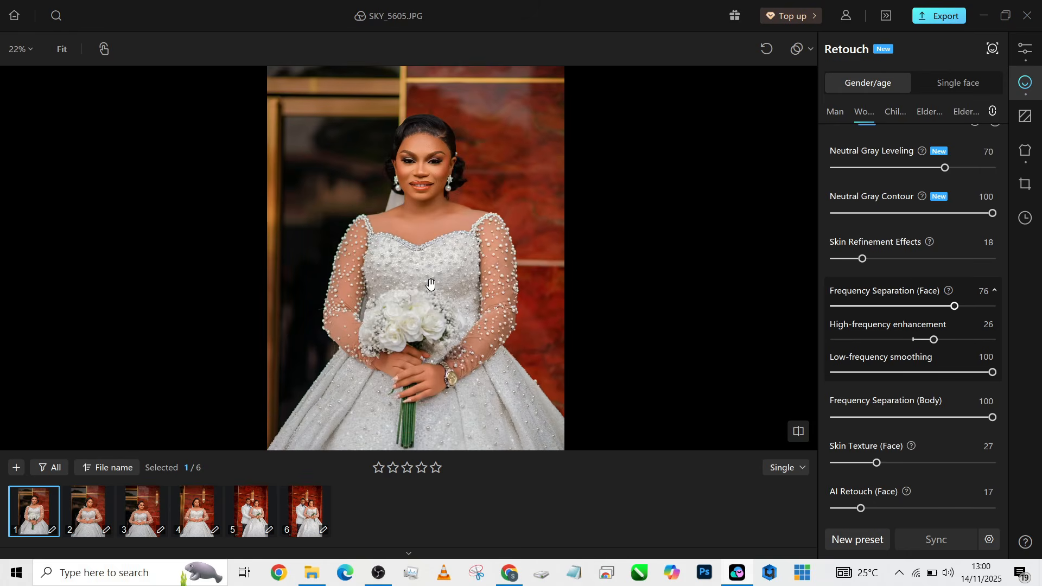